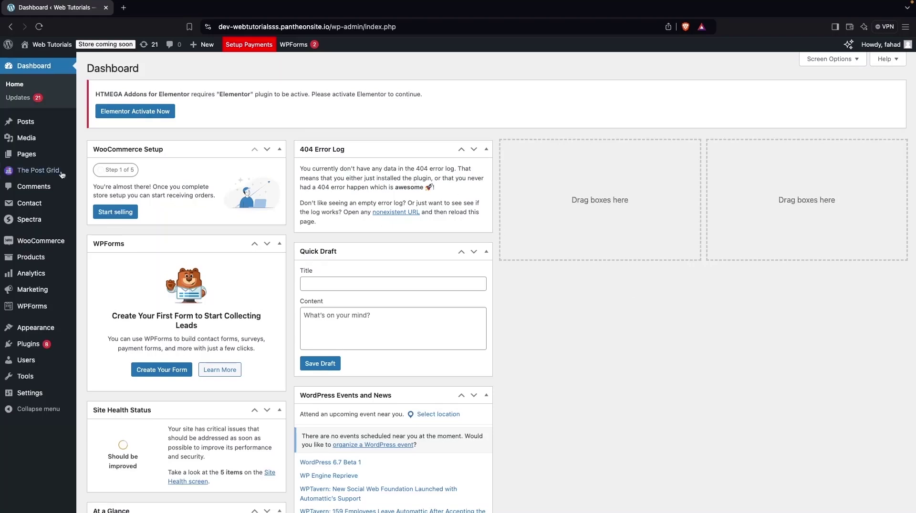
Open the list of all pages of the site in a new browser tab
mouse_move(37, 157)
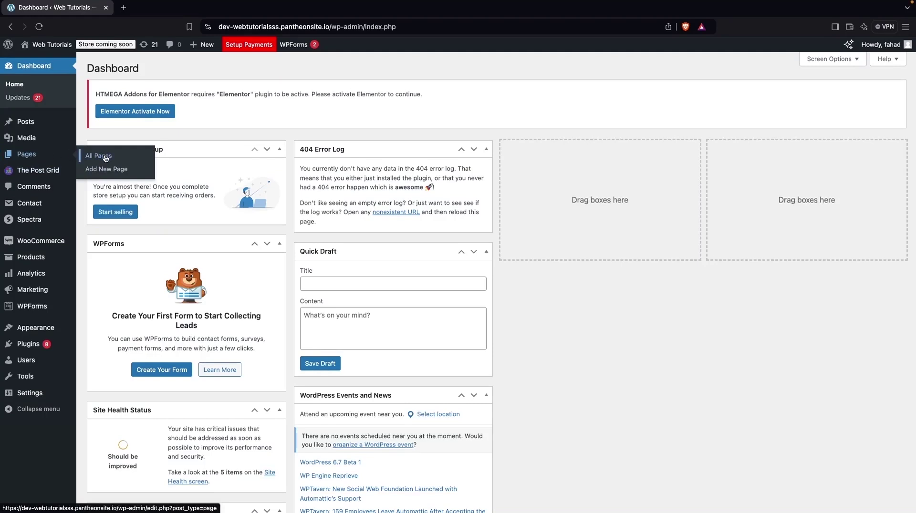
left_click(105, 159, "super")
key("ctrl+Tab")
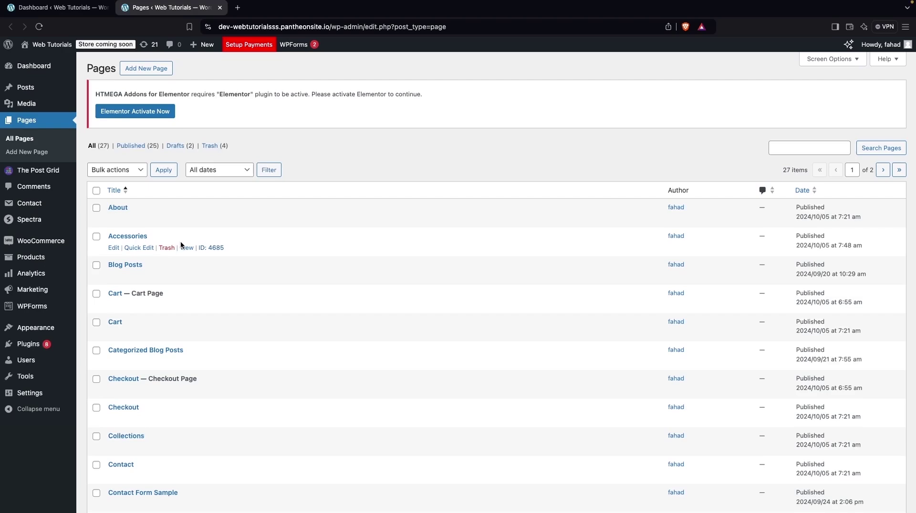
View the published Accessories page in a new tab and look through its banner and featured products
left_click(186, 249, "super")
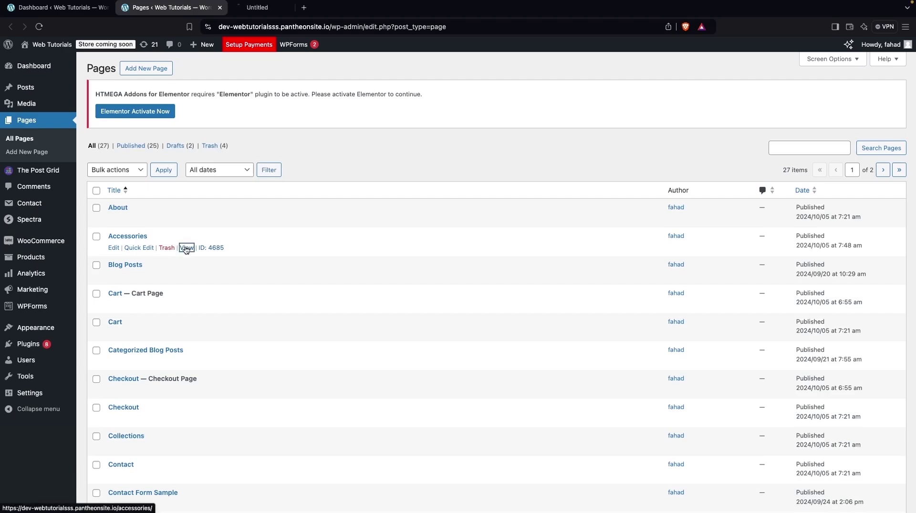
left_click(283, 8)
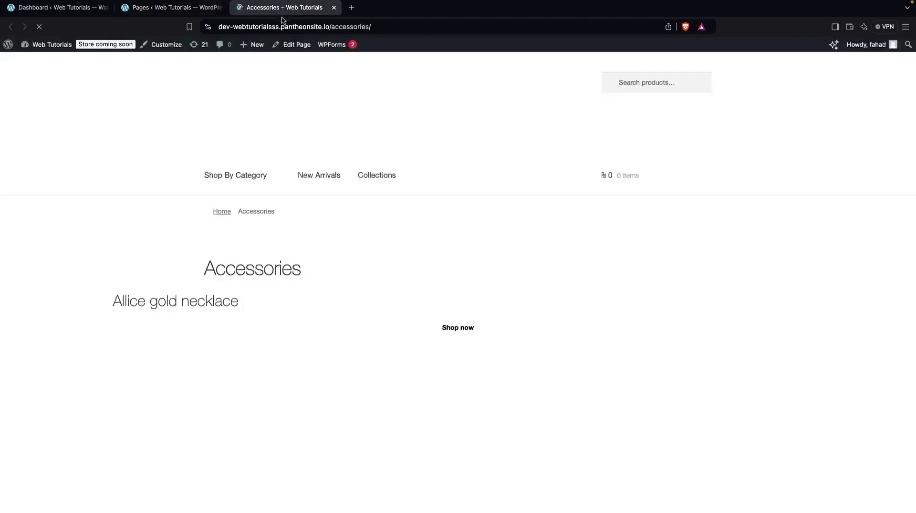
scroll(314, 253, "down", 5)
scroll(315, 258, "down", 4)
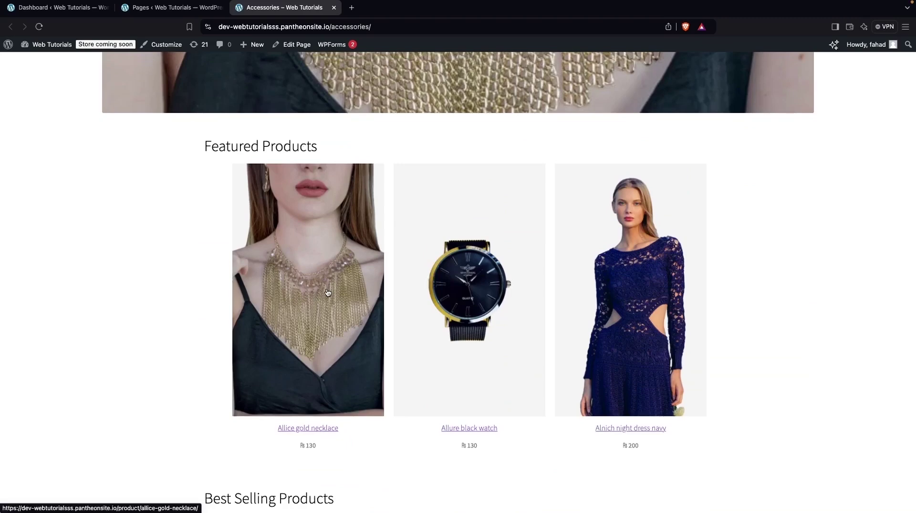
scroll(327, 293, "up", 10)
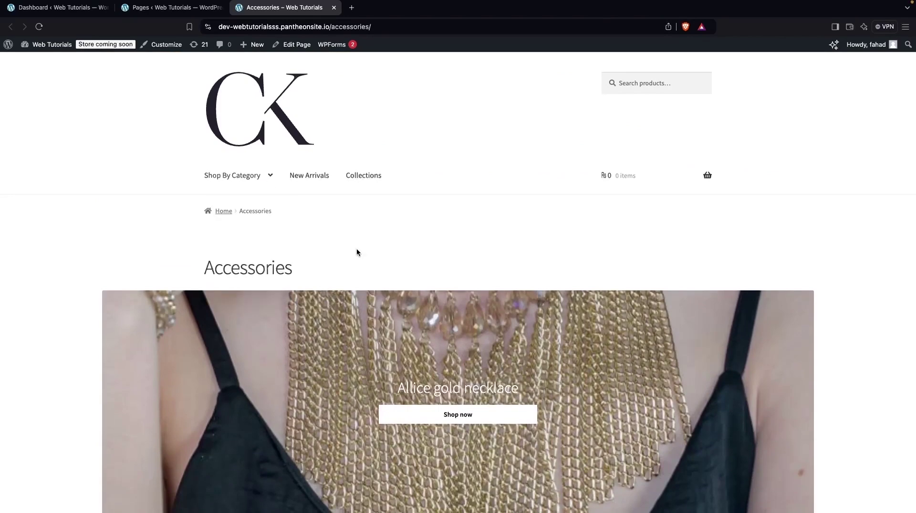
Open the Dresses product category from the store's navigation and look over its product listing
mouse_move(262, 180)
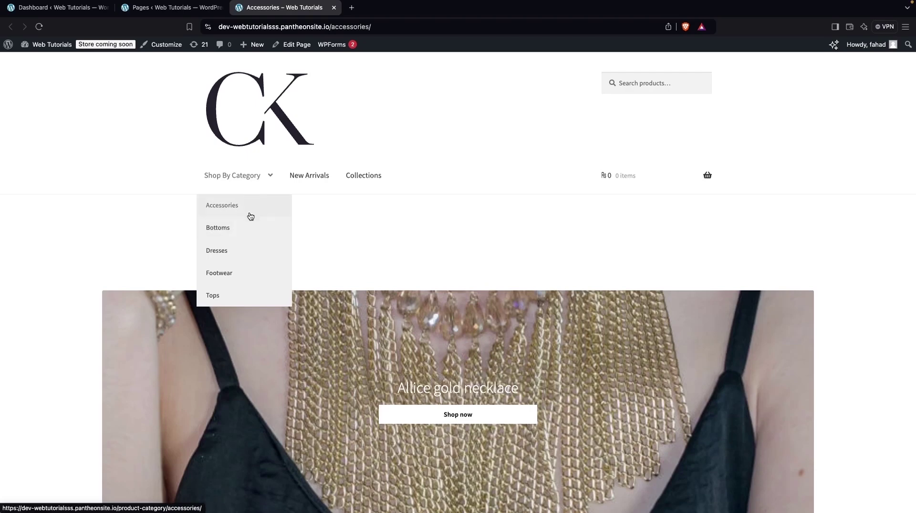
left_click(236, 256)
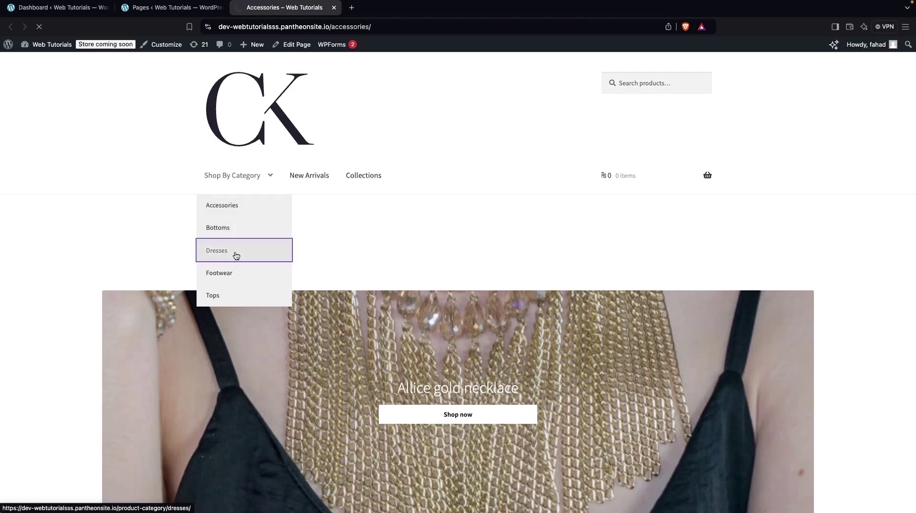
scroll(180, 282, "down", 5)
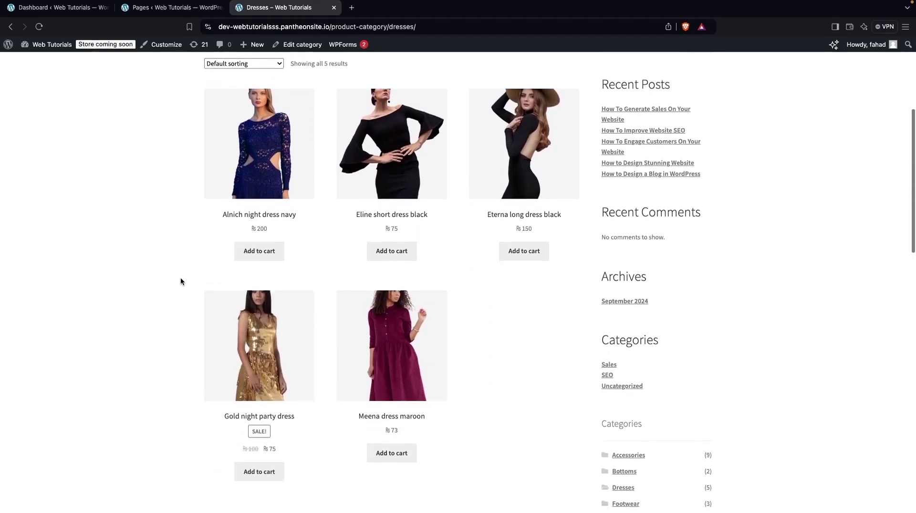
scroll(180, 281, "down", 4)
scroll(181, 282, "up", 6)
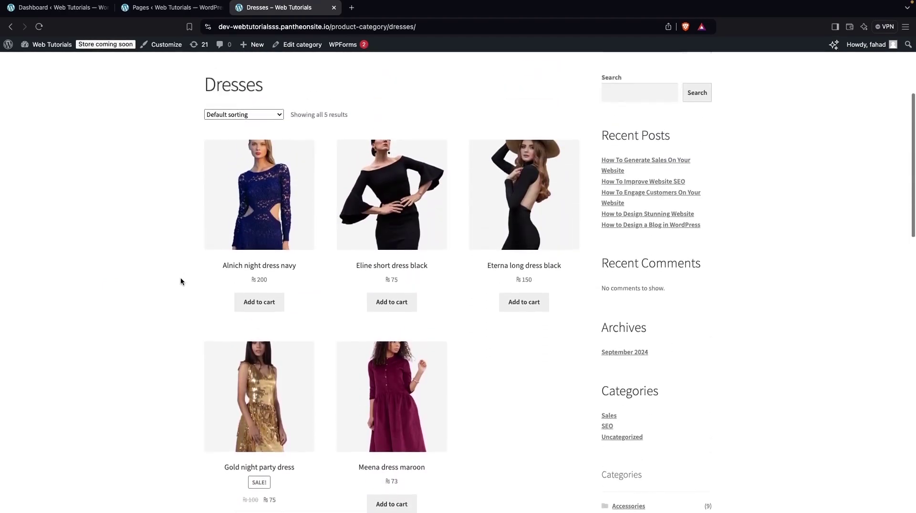
scroll(181, 281, "up", 4)
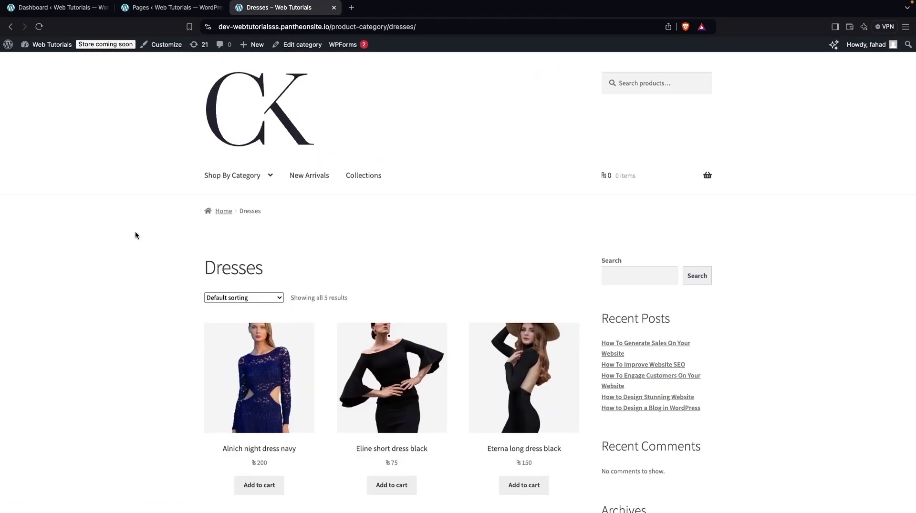
Return to the site dashboard and check which installed theme is active
left_click(63, 7)
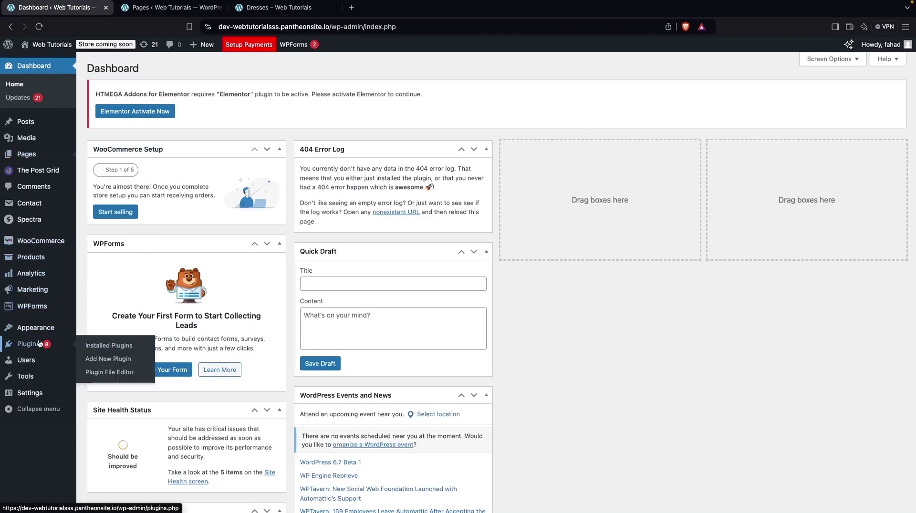
mouse_move(71, 328)
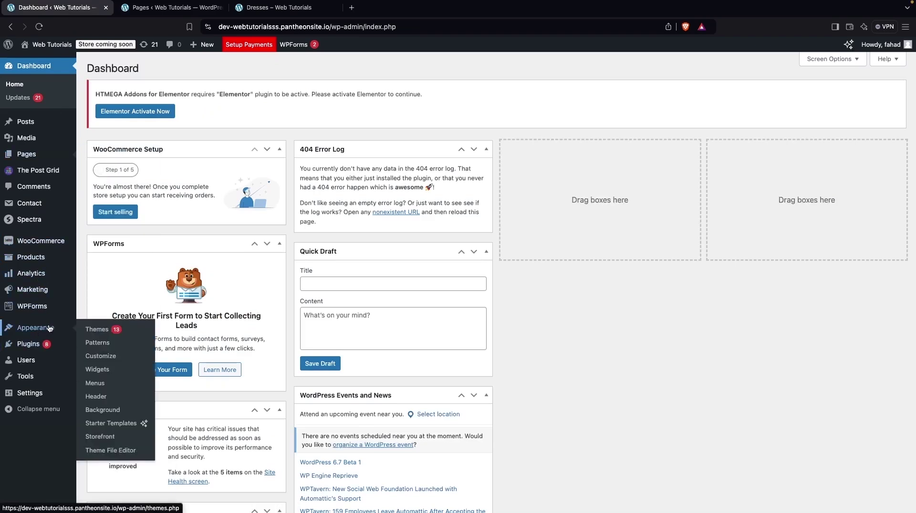
left_click(139, 332)
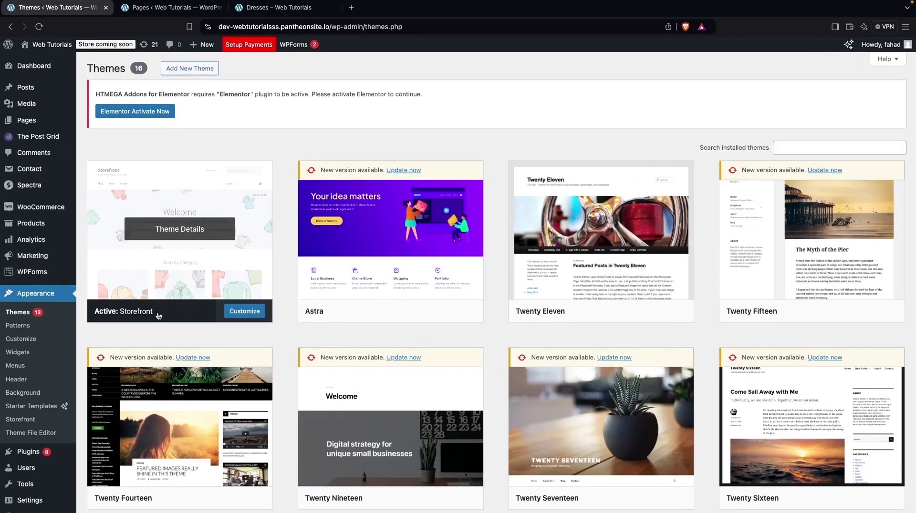
mouse_move(158, 317)
Open the Accessories page for editing and select its Featured Product block with the gold necklace banner
left_click(159, 15)
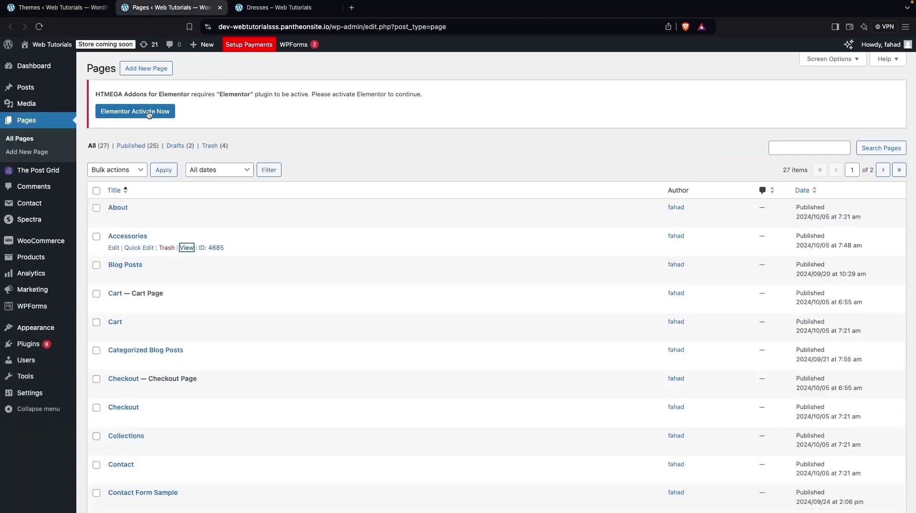
left_click(113, 250)
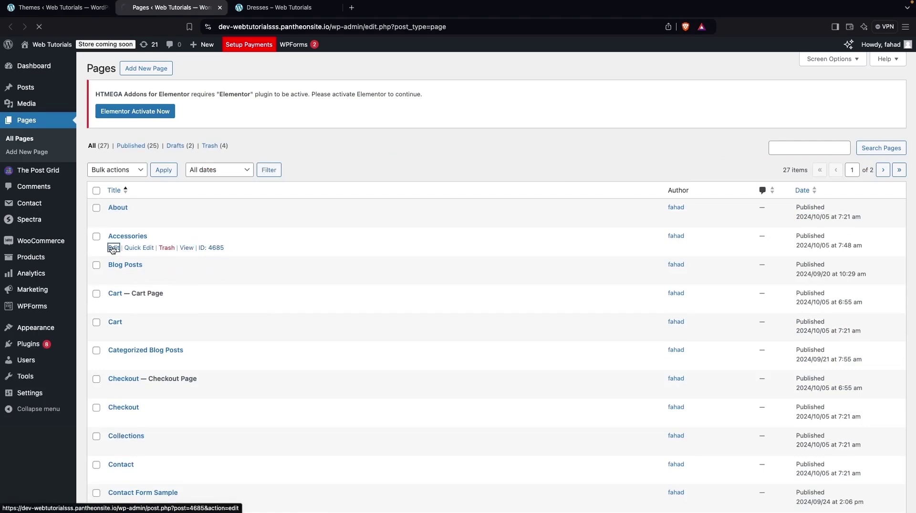
scroll(285, 316, "down", 1)
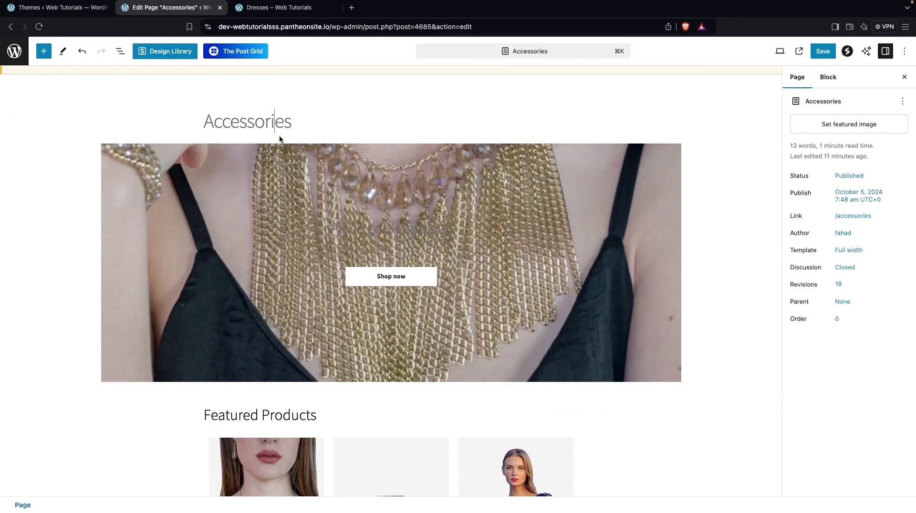
scroll(273, 178, "down", 1)
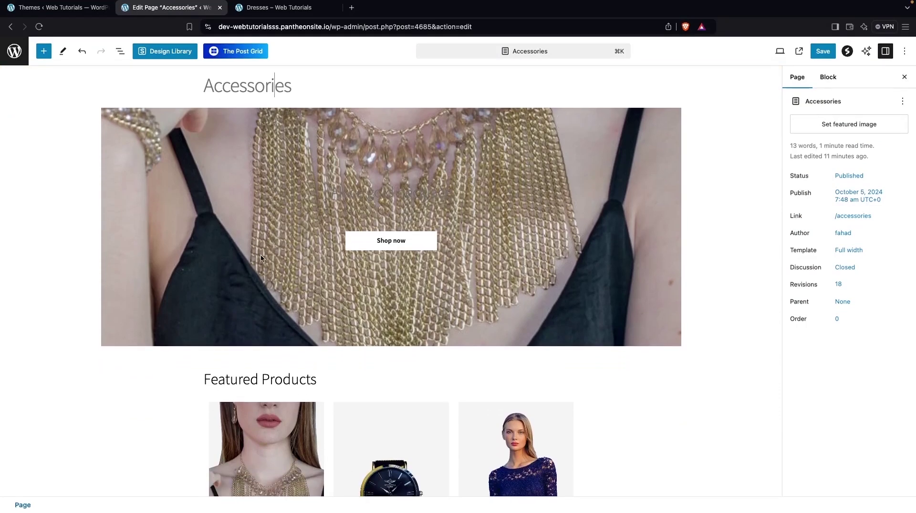
left_click(269, 150)
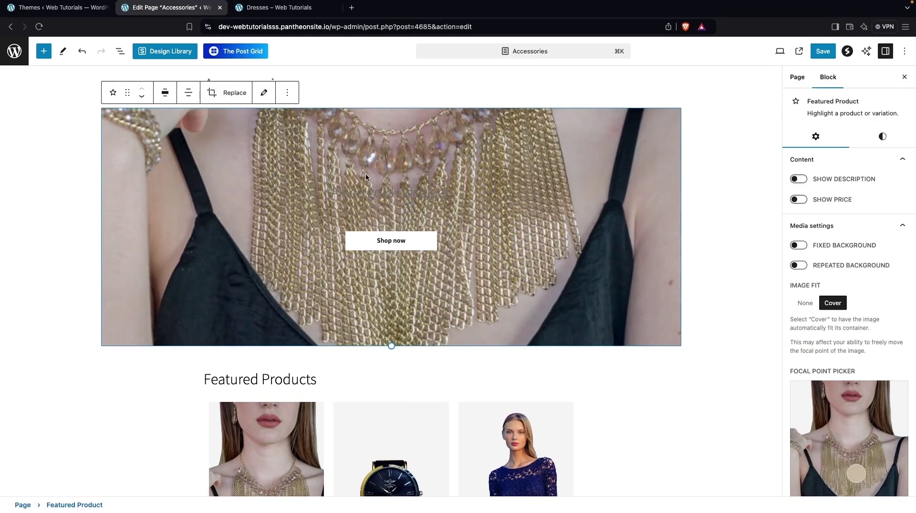
Search the block library for "woocommerce" and look through the store blocks on offer
left_click(45, 52)
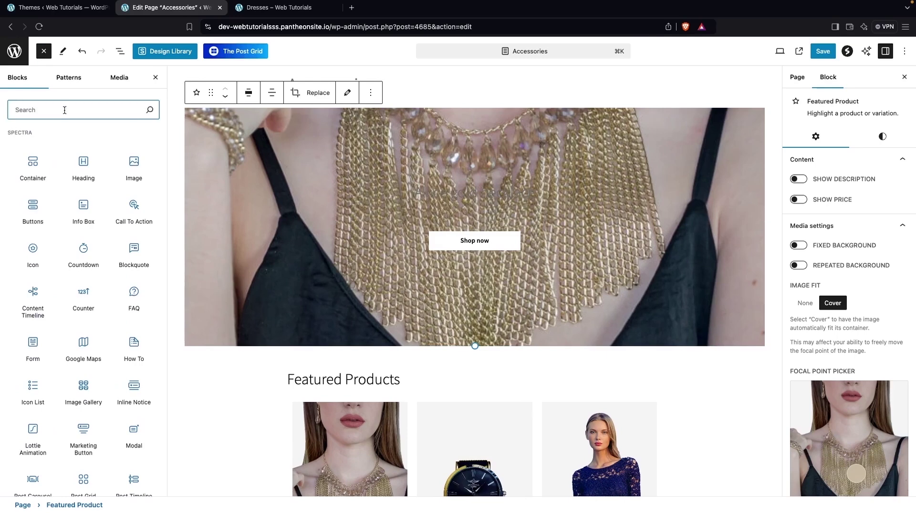
type("woocommerece")
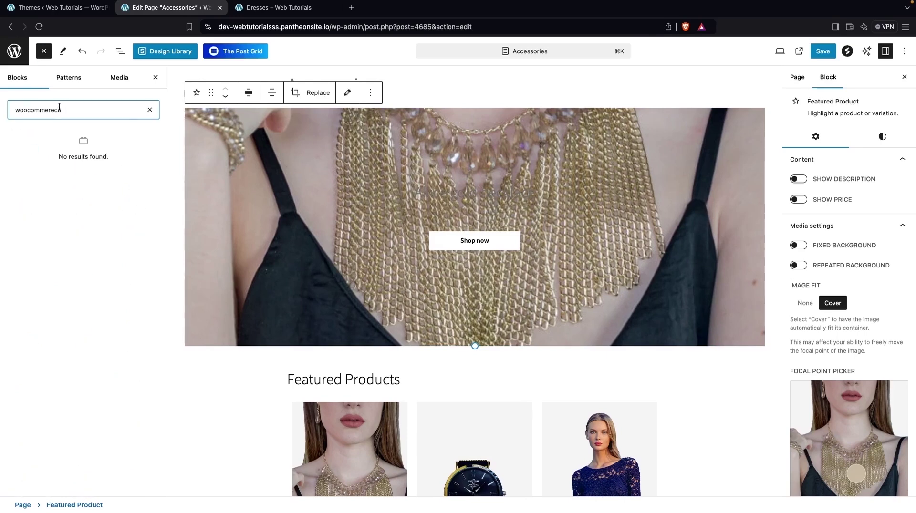
key("BackSpace")
key("BackSpace")
key("BackSpace")
type("ce")
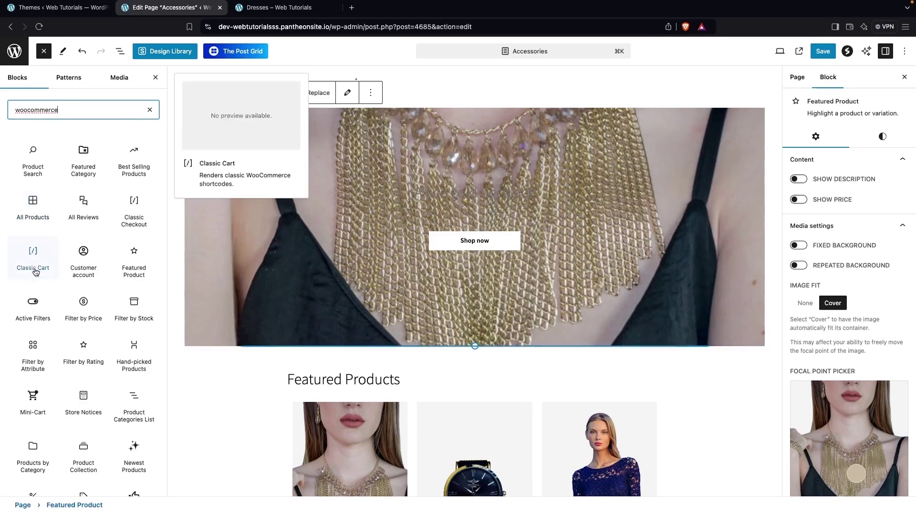
scroll(35, 266, "down", 2)
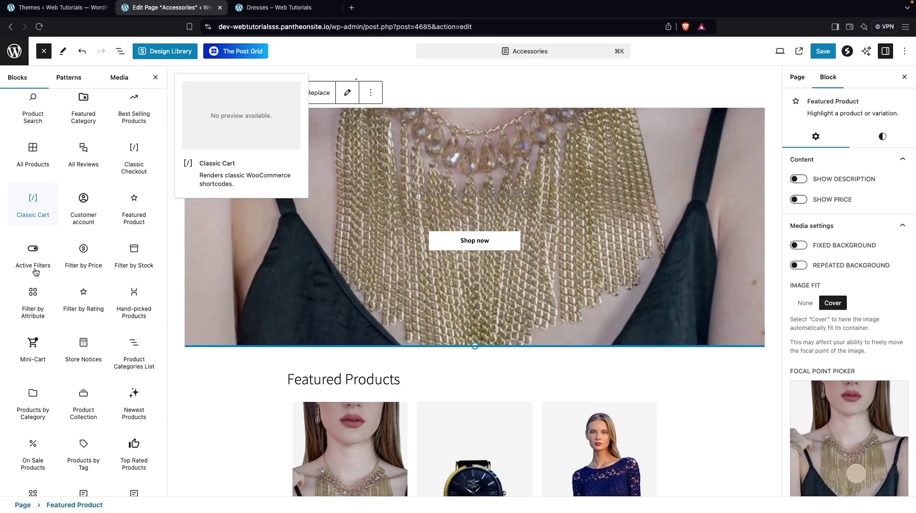
scroll(36, 272, "up", 1)
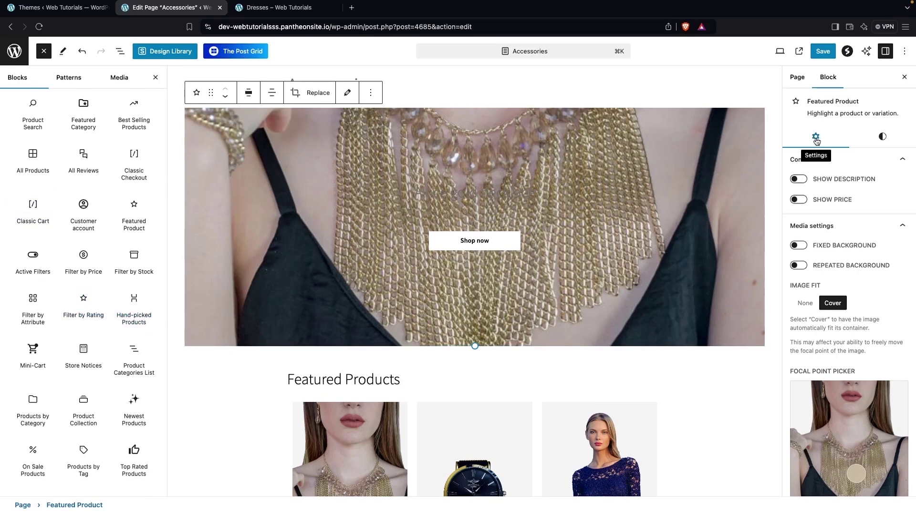
Try out the description and price display on the Featured Product block, switching each on and back off
left_click(799, 179)
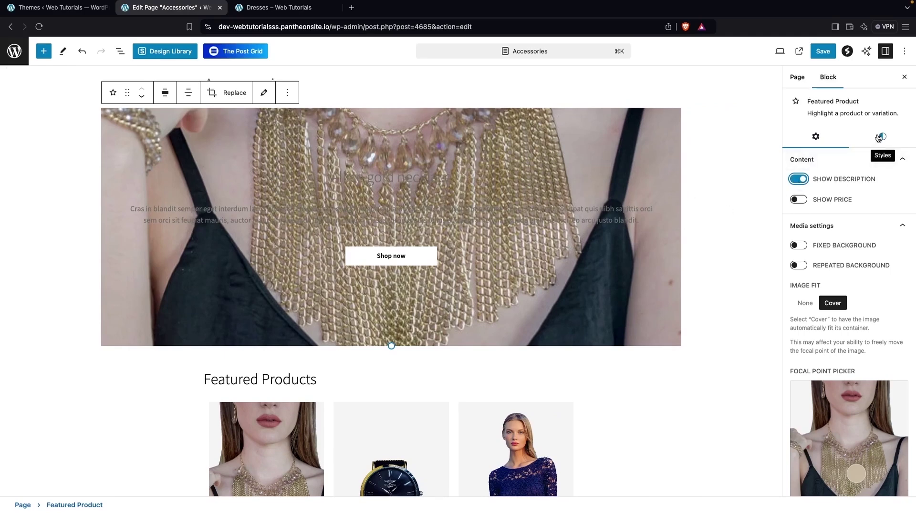
left_click(800, 180)
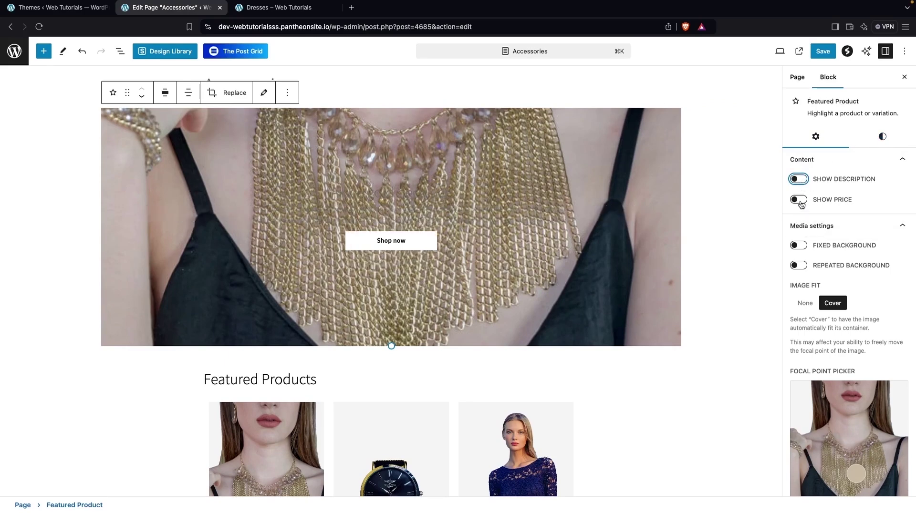
left_click(800, 201)
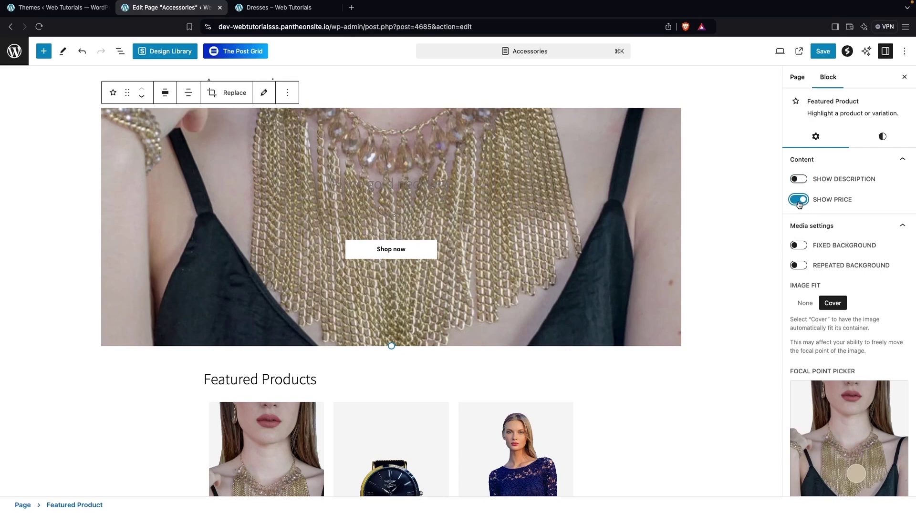
left_click(800, 200)
Try out the fixed and repeated background options on the Featured Product banner, switching both on and back off
scroll(800, 210, "down", 2)
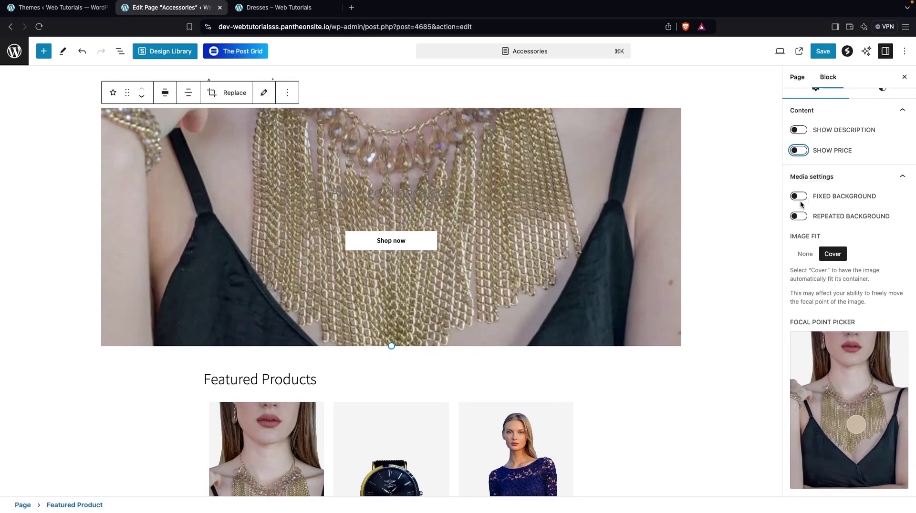
left_click(799, 199)
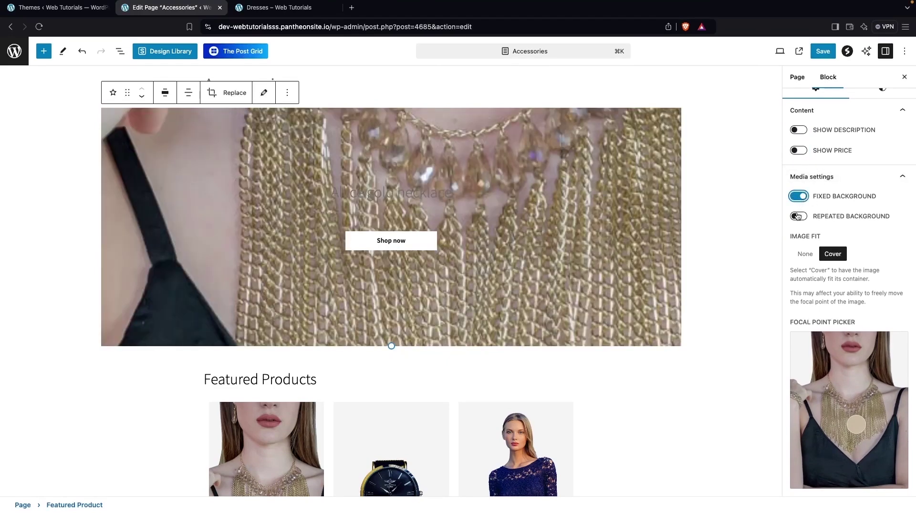
left_click(798, 217)
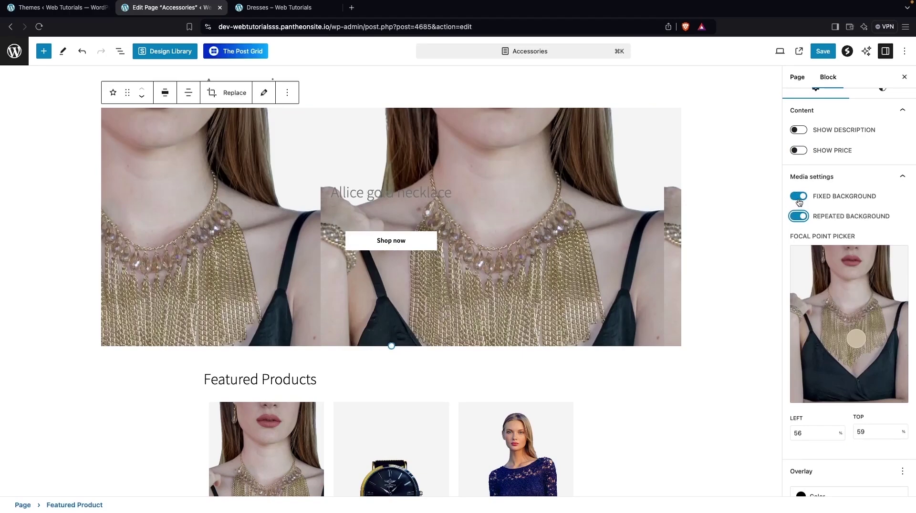
left_click(800, 200)
left_click(800, 199)
left_click(798, 216)
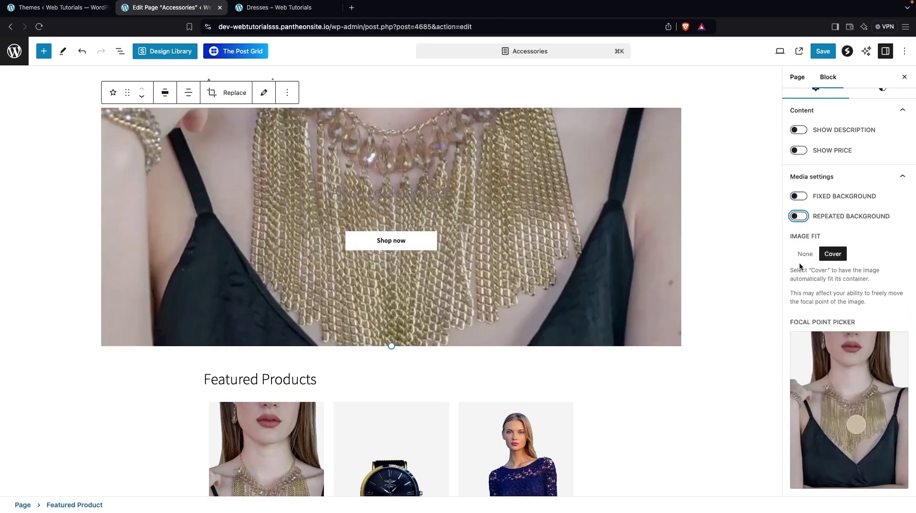
Try the None image fit on the Featured Product banner and return it to Cover
scroll(801, 266, "down", 3)
scroll(793, 181, "down", 1)
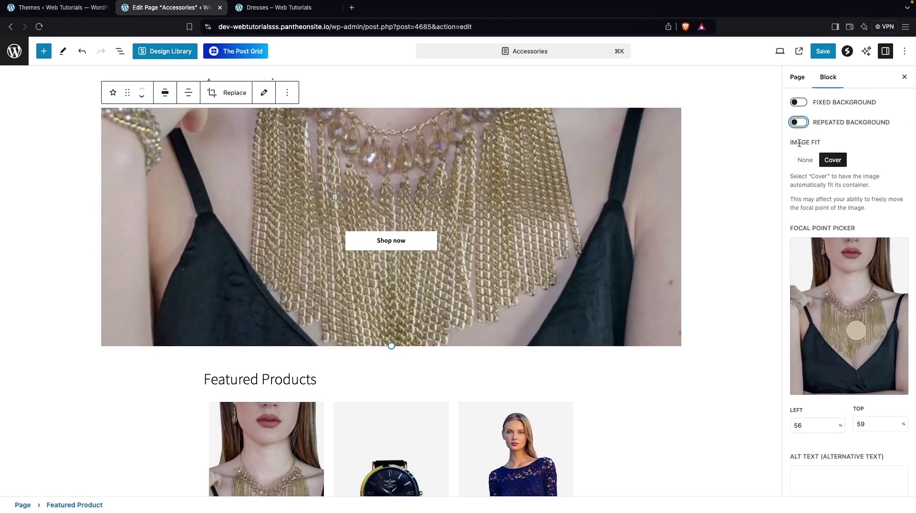
left_click(803, 162)
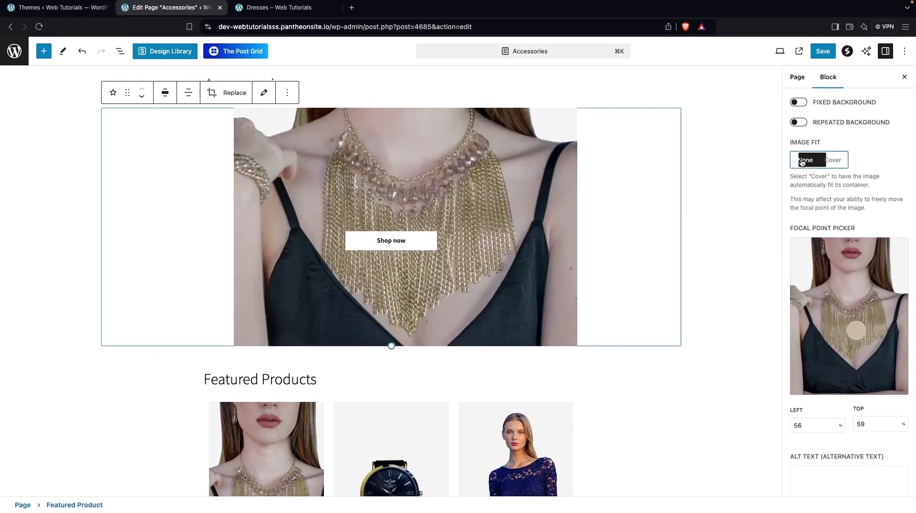
left_click(830, 161)
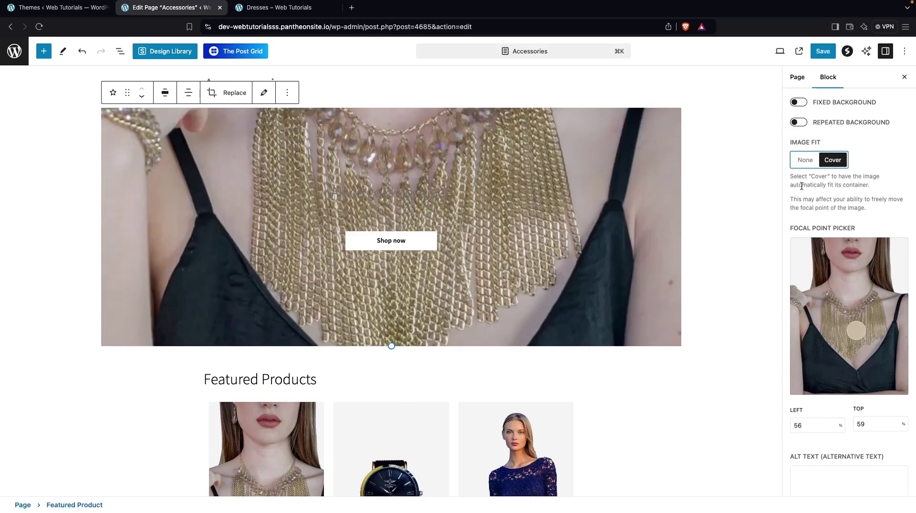
Move the Featured Product image's focal point to 54% left and 55% top
scroll(786, 200, "down", 3)
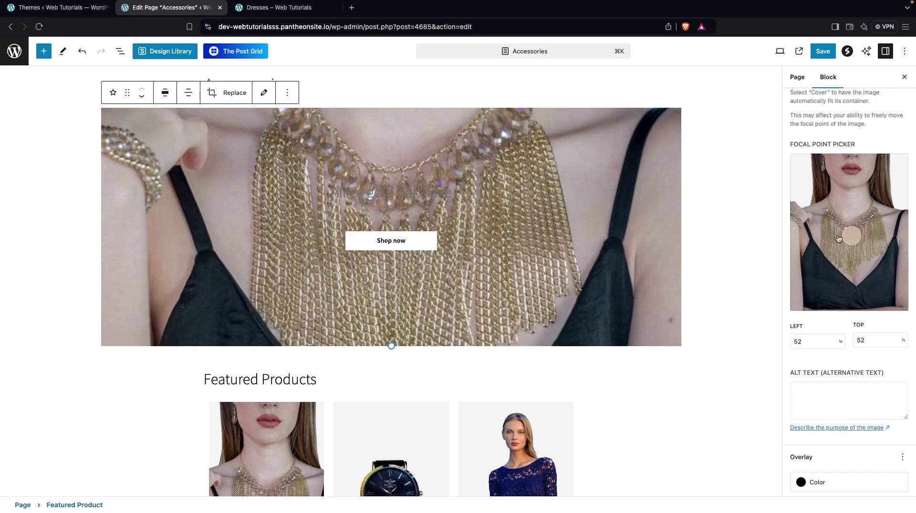
mouse_move(853, 235)
left_mouse_down()
mouse_move(796, 209)
mouse_move(842, 213)
mouse_move(888, 188)
mouse_move(854, 241)
left_mouse_up()
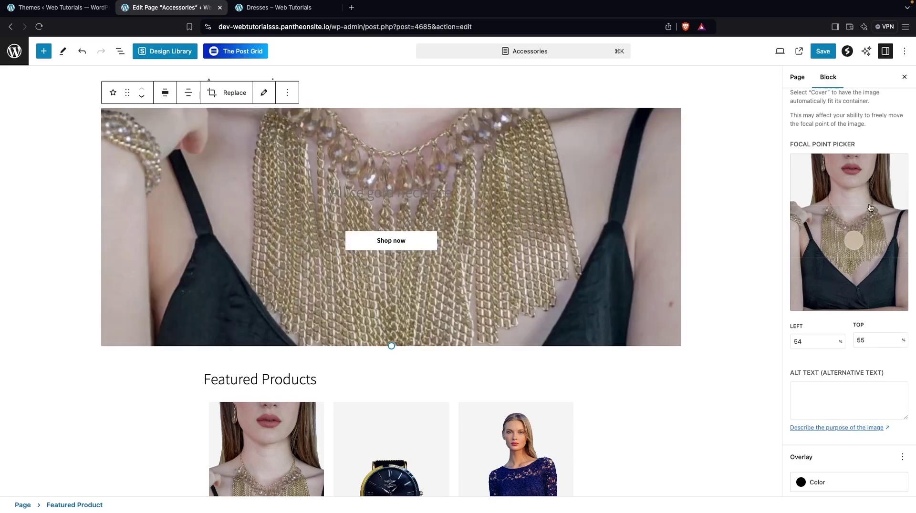
scroll(871, 299, "down", 2)
scroll(871, 299, "down", 2)
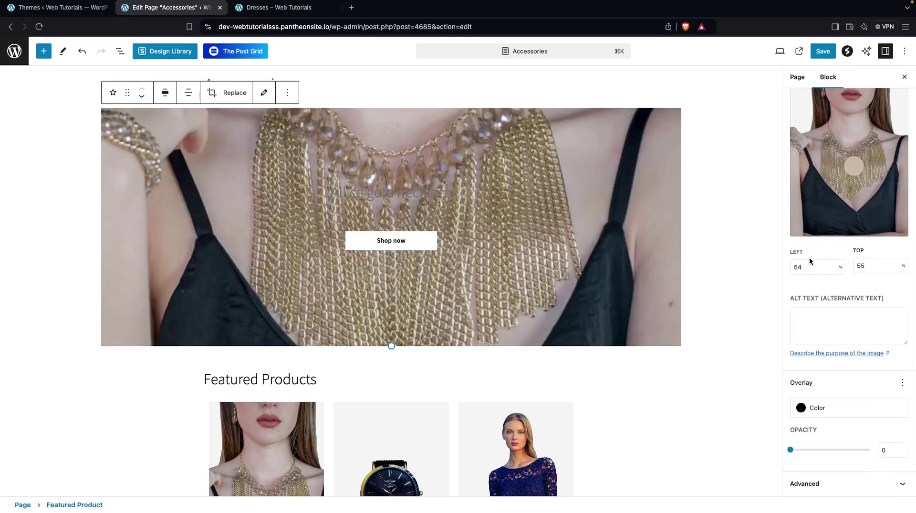
left_click(841, 266)
scroll(852, 262, "up", 2)
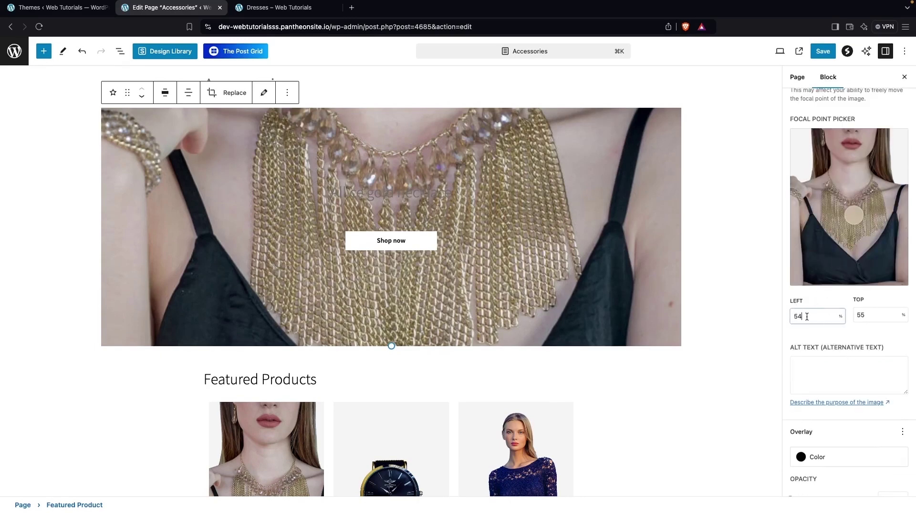
Give the Featured Product banner the yellow-to-orange preset gradient as its overlay and set the overlay opacity to 50
scroll(856, 355, "down", 5)
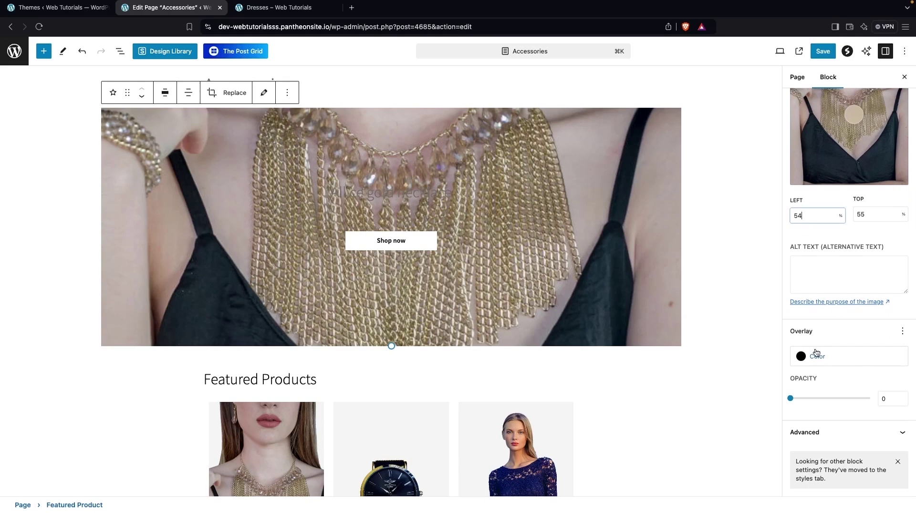
left_click(803, 356)
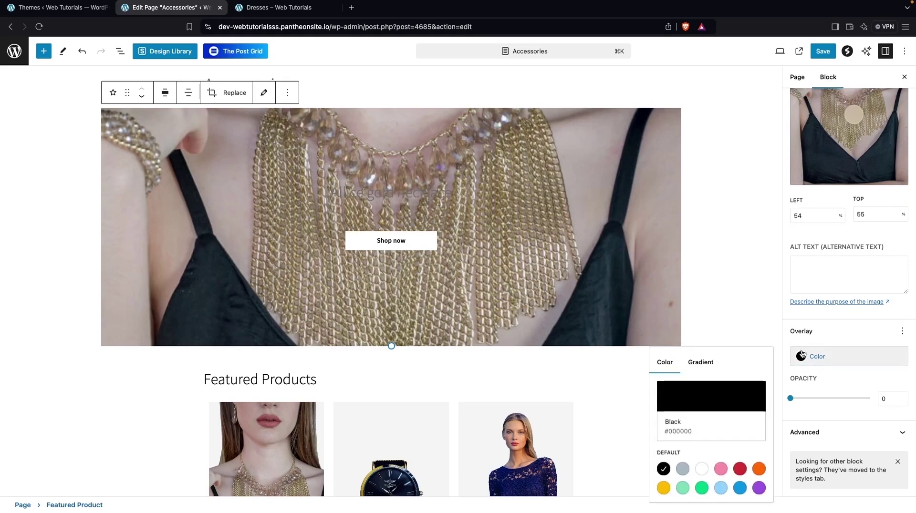
left_click(704, 363)
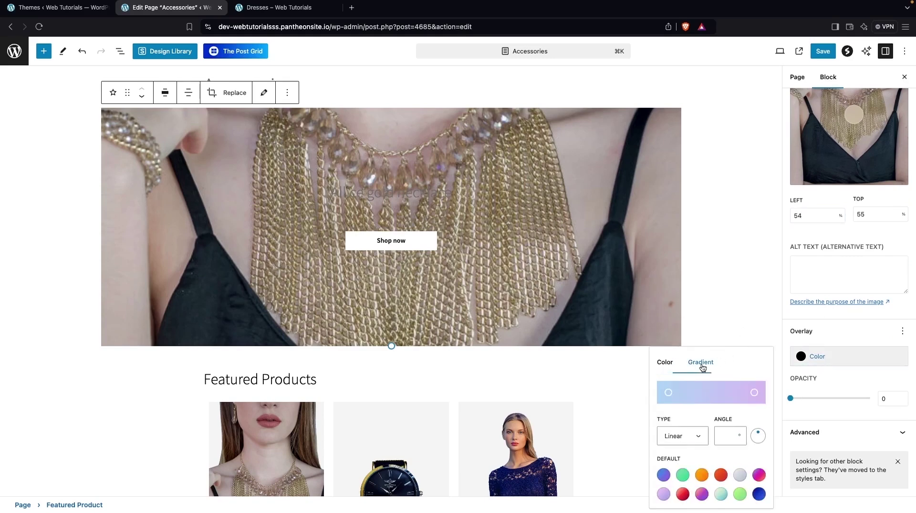
left_click(701, 475)
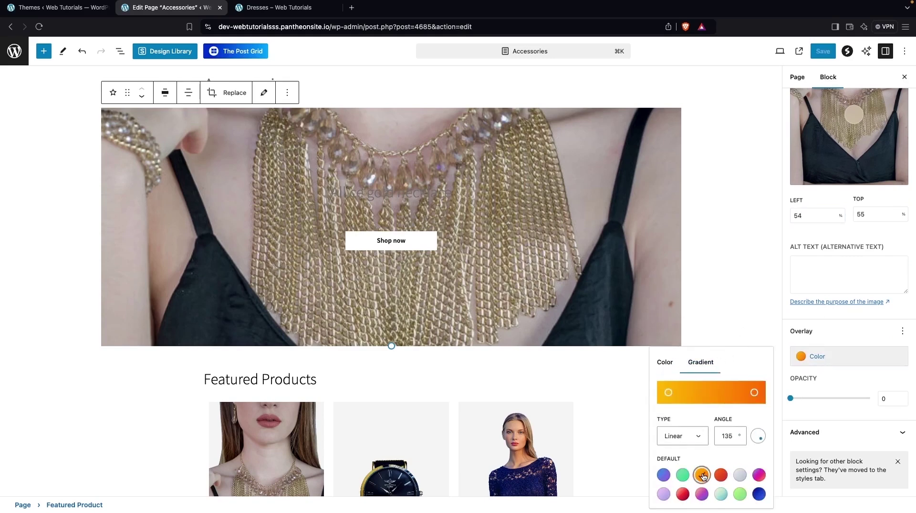
left_click_drag(788, 401, 834, 400)
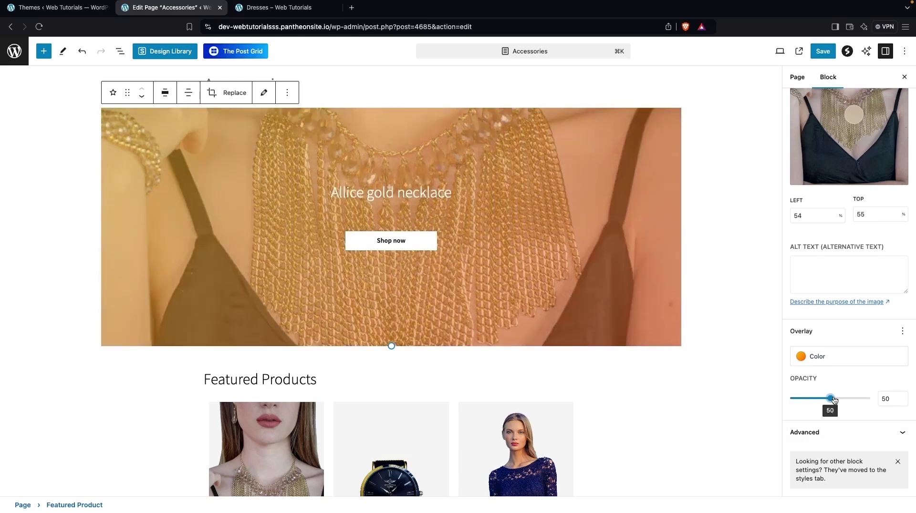
Change the banner's overlay to the preset gradient that runs from peach through red to dark purple
left_click(805, 362)
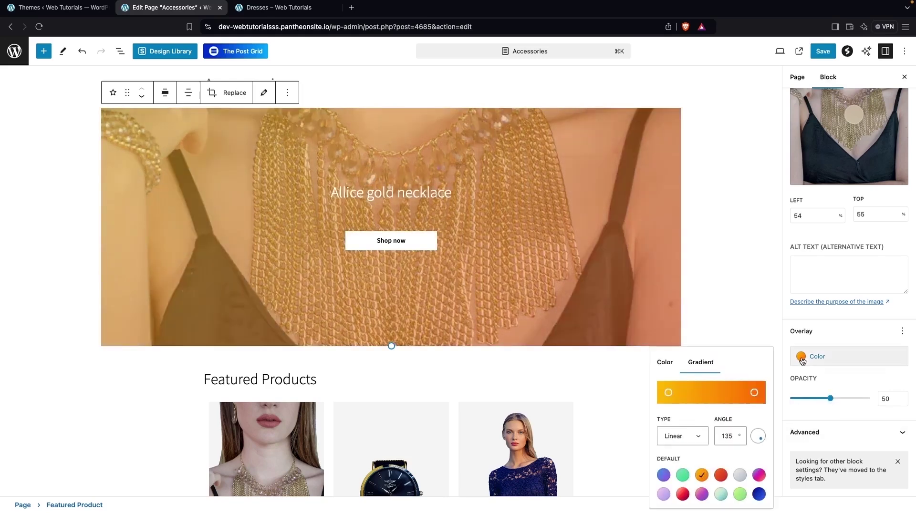
left_click(719, 477)
left_click(683, 496)
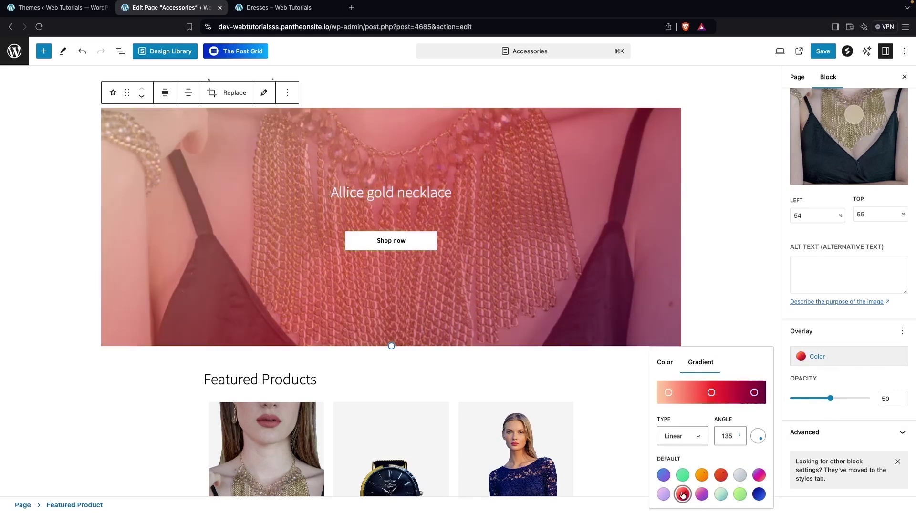
Recolor the overlay gradient's three control points, in order, to #010101, #920000 and #FA0092
left_click(668, 393)
left_click_drag(649, 236, 616, 292)
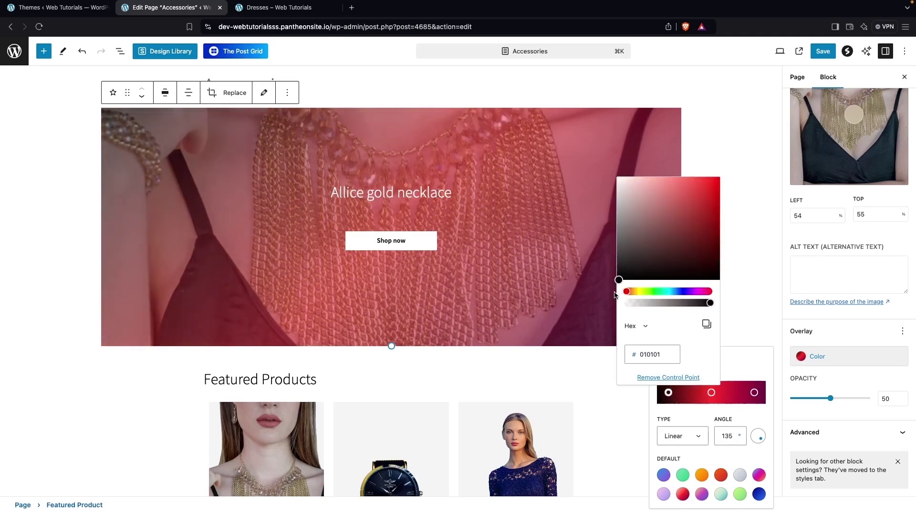
left_click(711, 393)
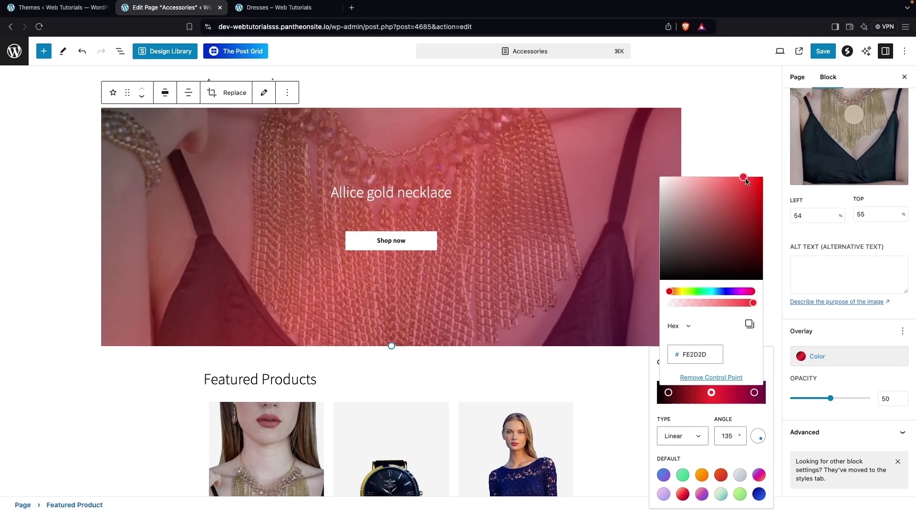
left_click_drag(746, 180, 762, 223)
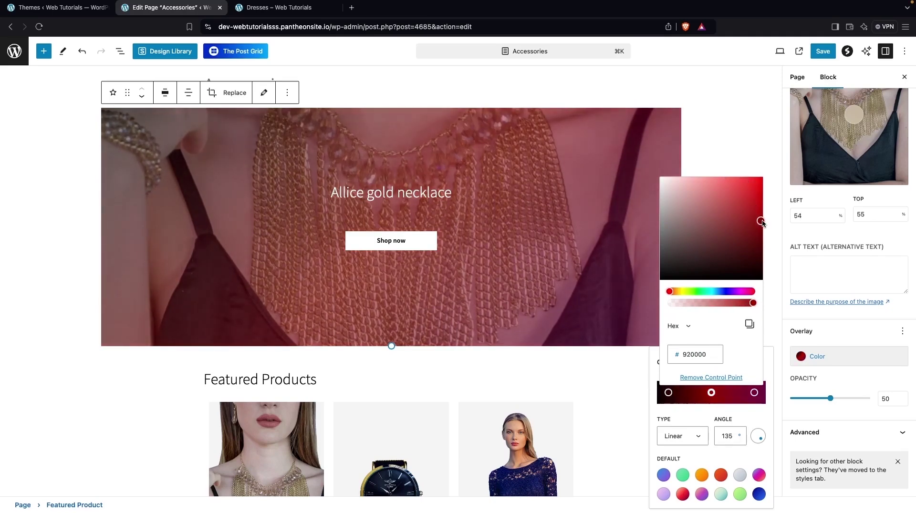
left_click(756, 393)
left_click(755, 392)
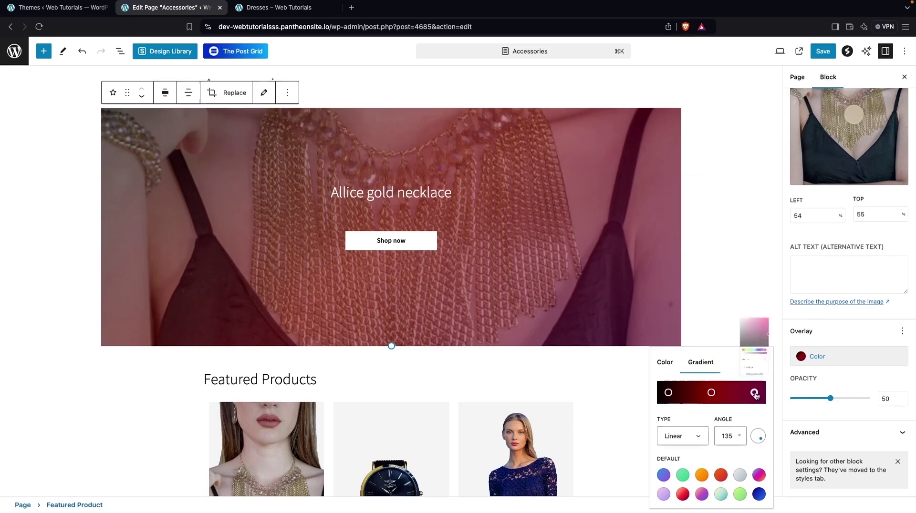
left_click_drag(805, 239, 804, 179)
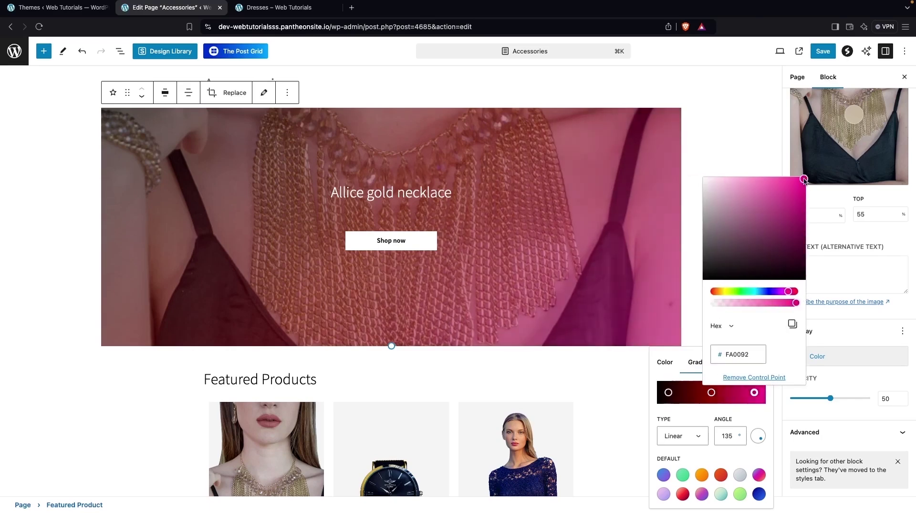
left_click(726, 139)
left_click(630, 216)
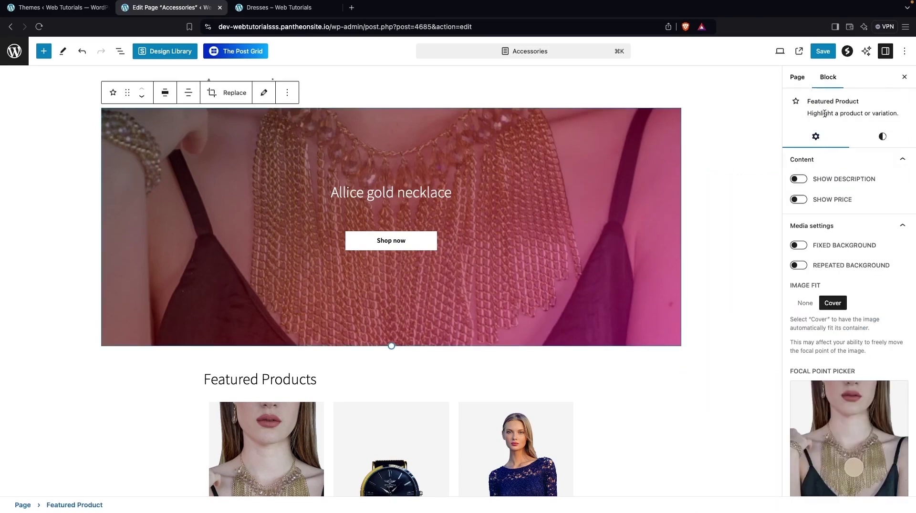
Check the Featured Product's border options, try Luminous vivid orange text, and set the text color to White
left_click(877, 141)
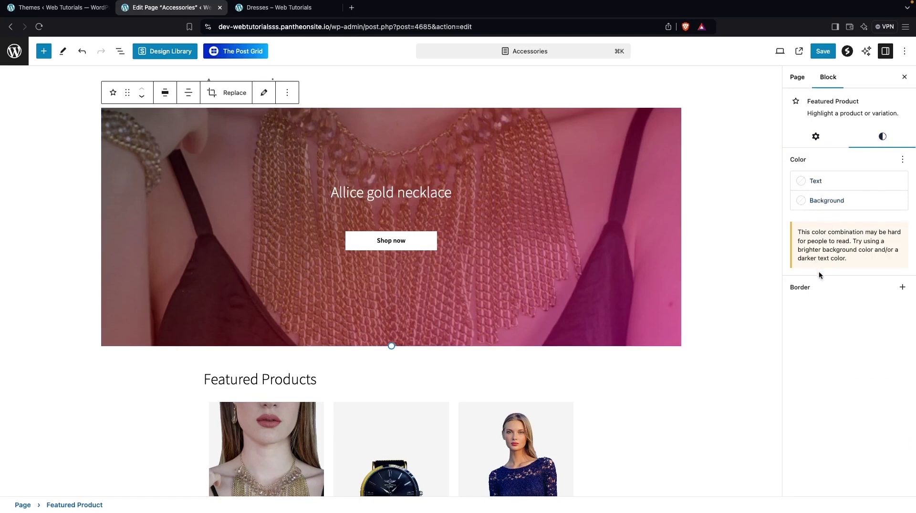
left_click(902, 287)
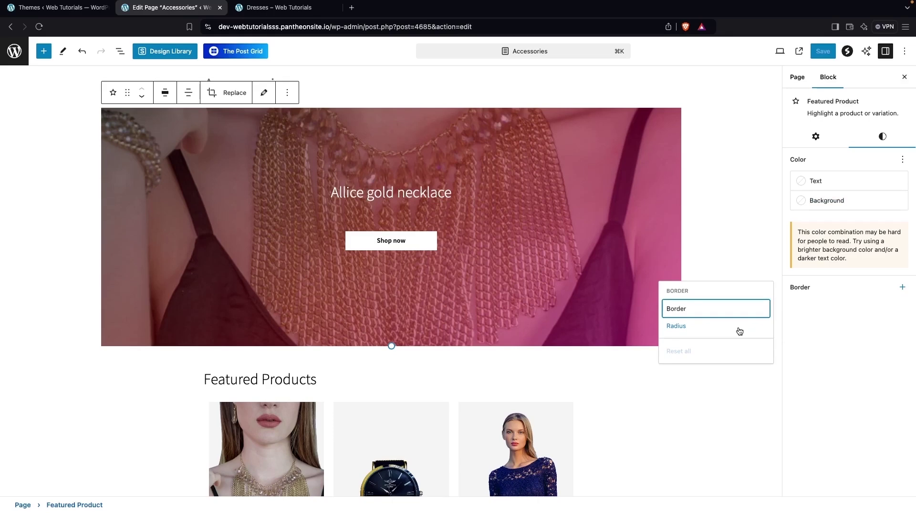
left_click(839, 328)
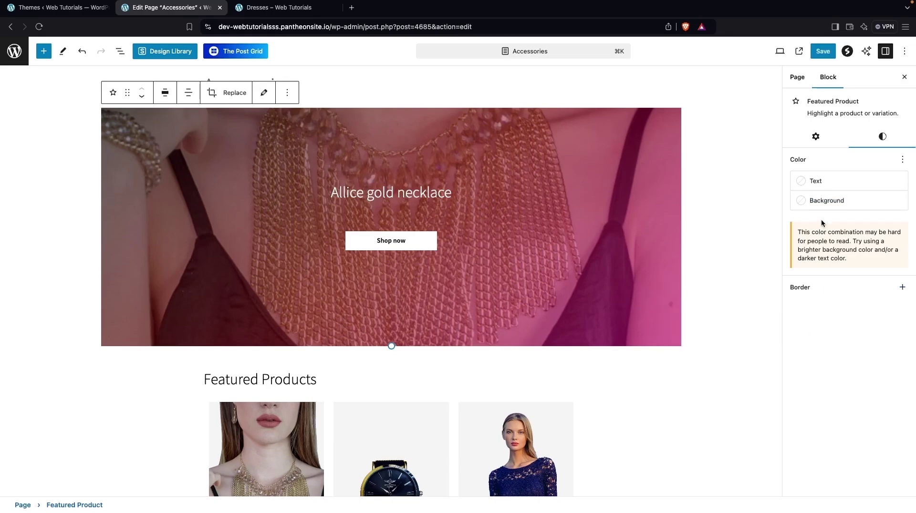
left_click(805, 185)
left_click(758, 270)
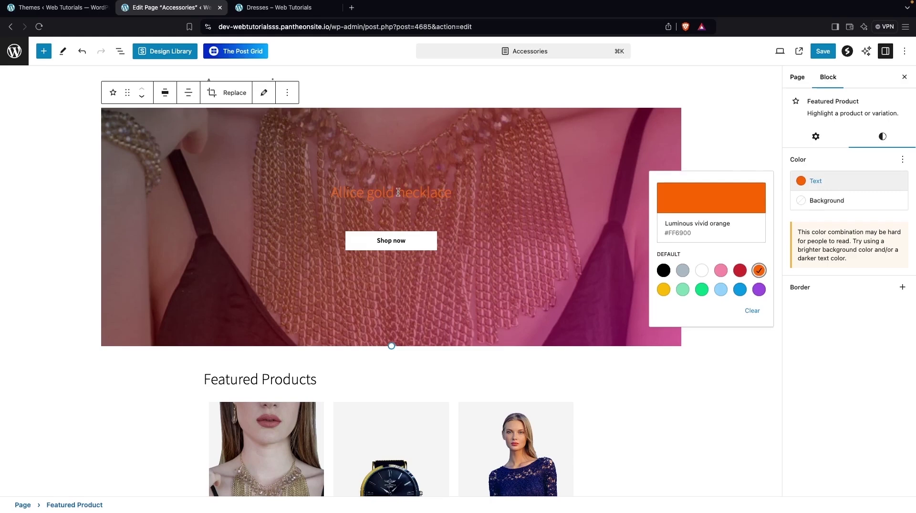
left_click(702, 271)
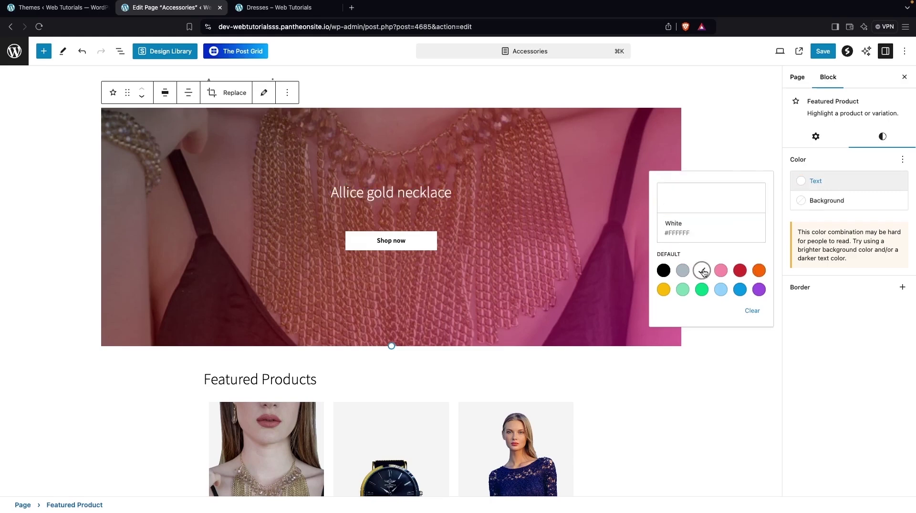
left_click(833, 354)
scroll(603, 371, "down", 5)
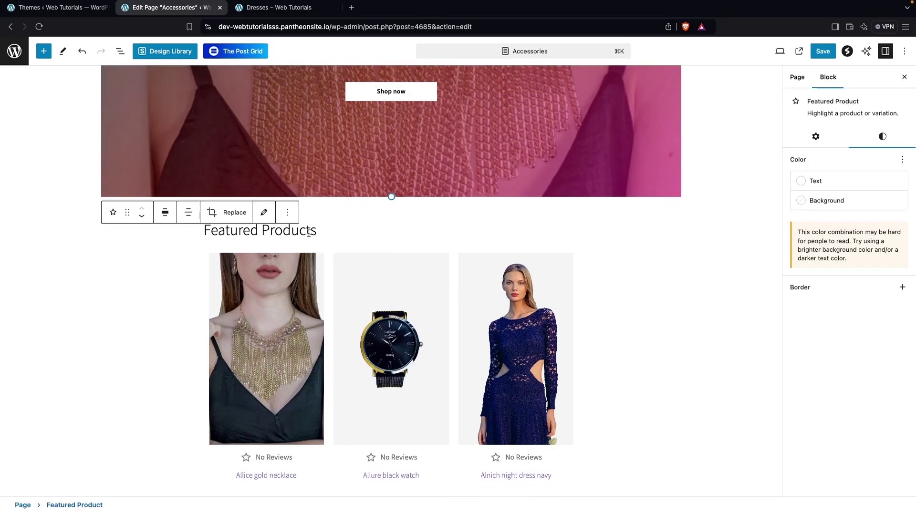
left_click(309, 232)
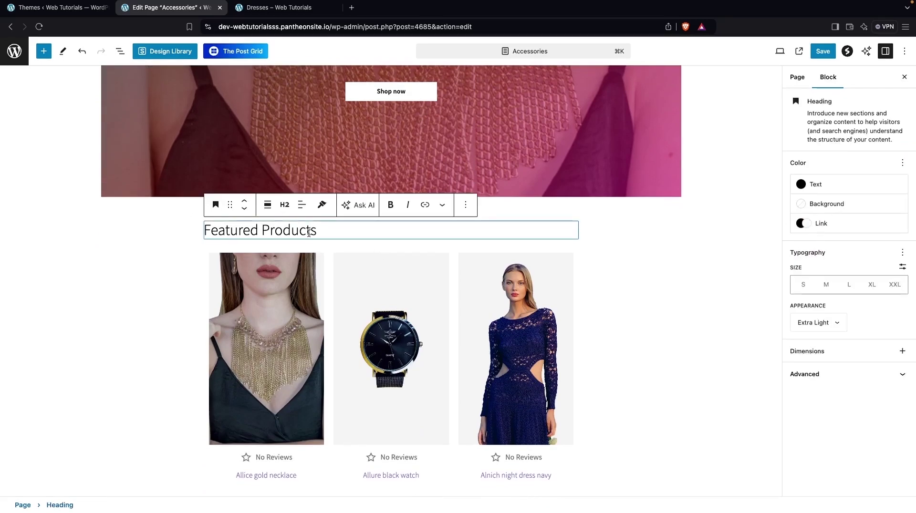
scroll(327, 324, "up", 5)
left_click(549, 220)
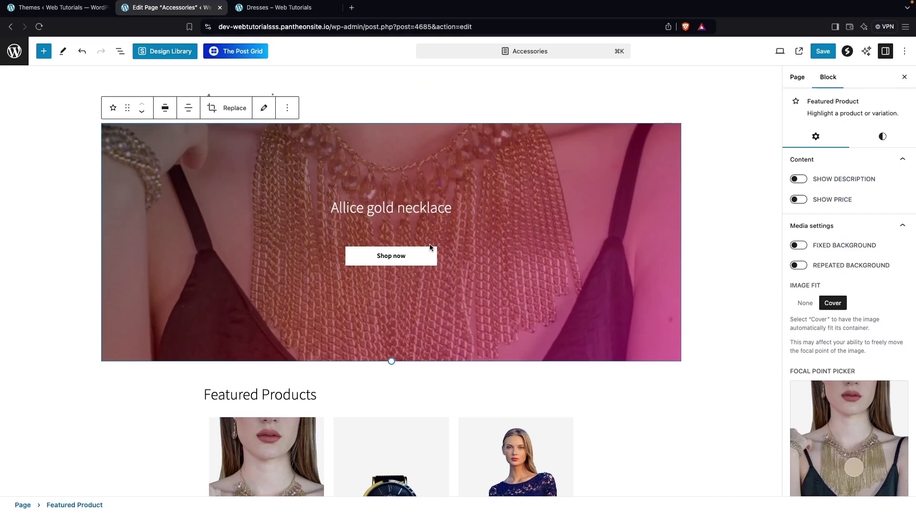
Try a 50% width on the banner's Shop now button and return it to 25%
left_click(415, 262)
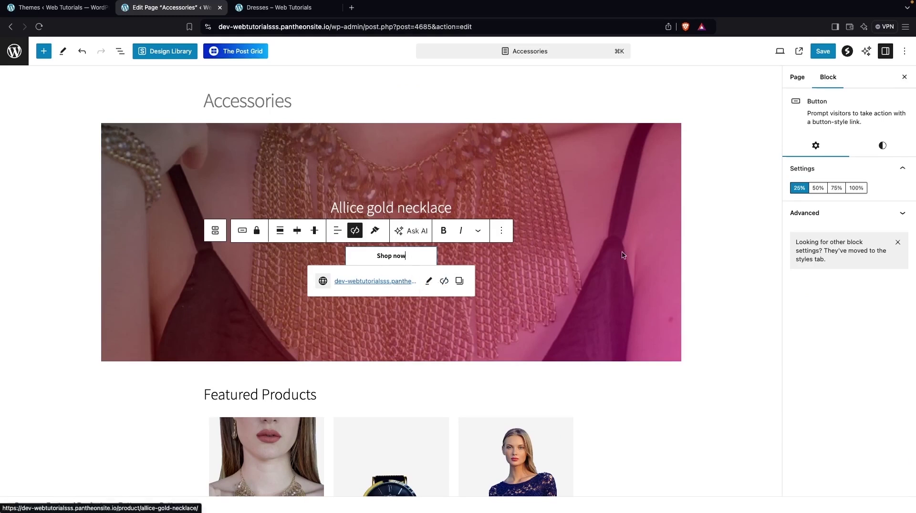
left_click(818, 188)
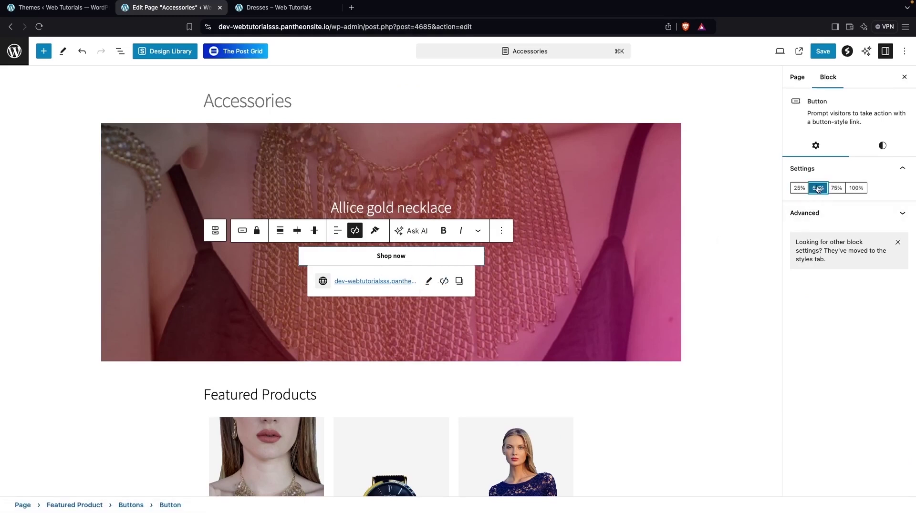
left_click(799, 188)
left_click(799, 189)
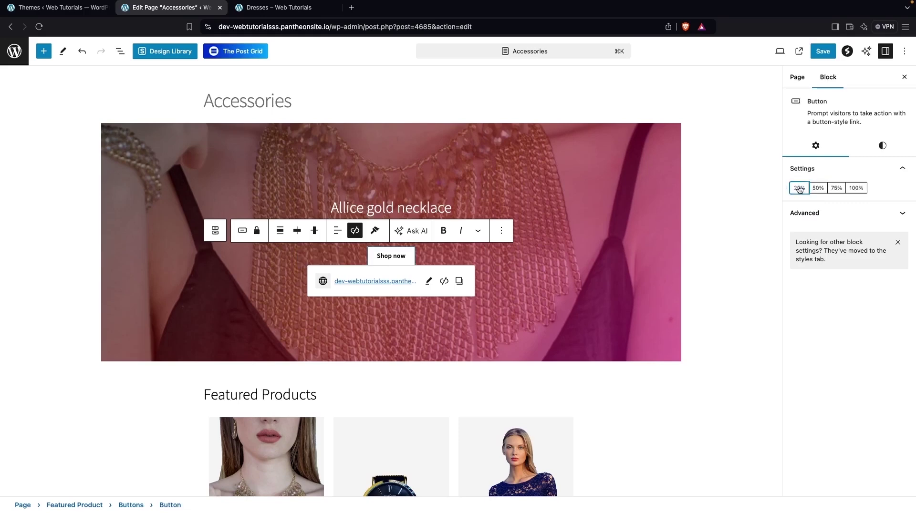
left_click(799, 188)
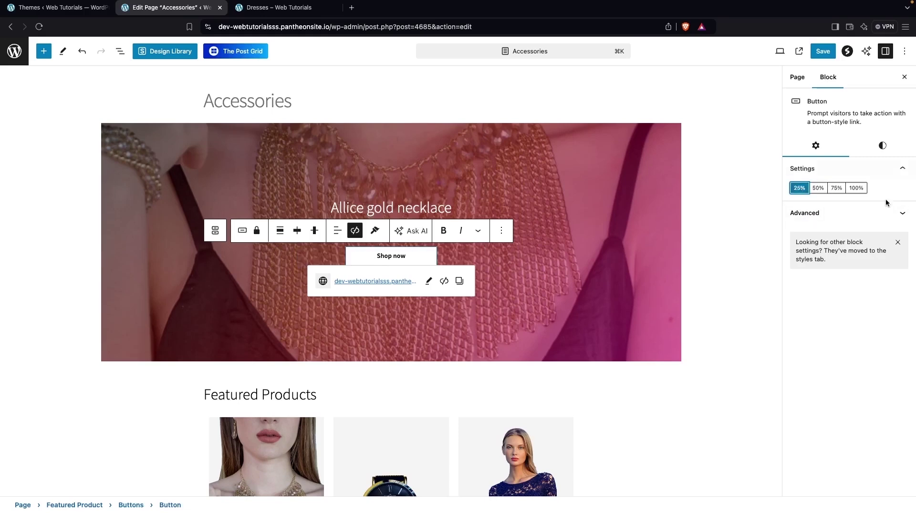
left_click(889, 217)
left_click(889, 217)
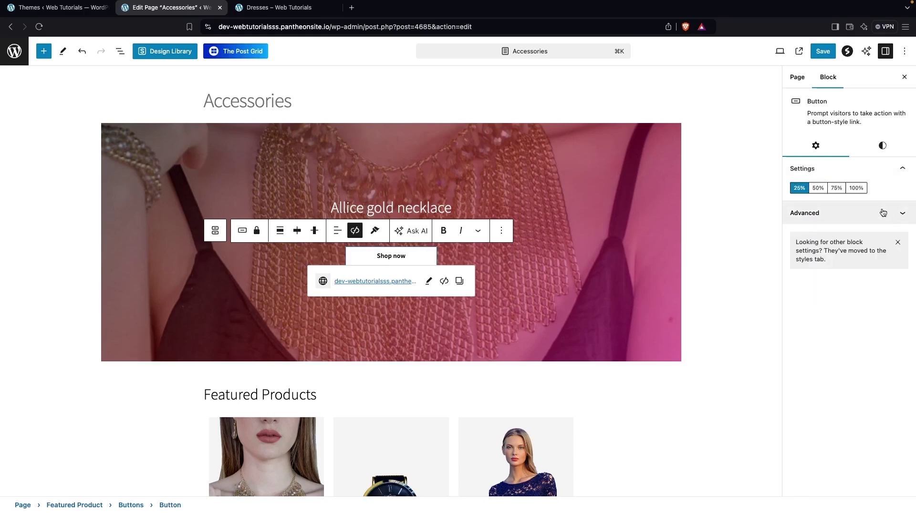
Try Luminous vivid orange and Vivid red as the Shop now button's background, and set it to Pale pink
left_click(882, 146)
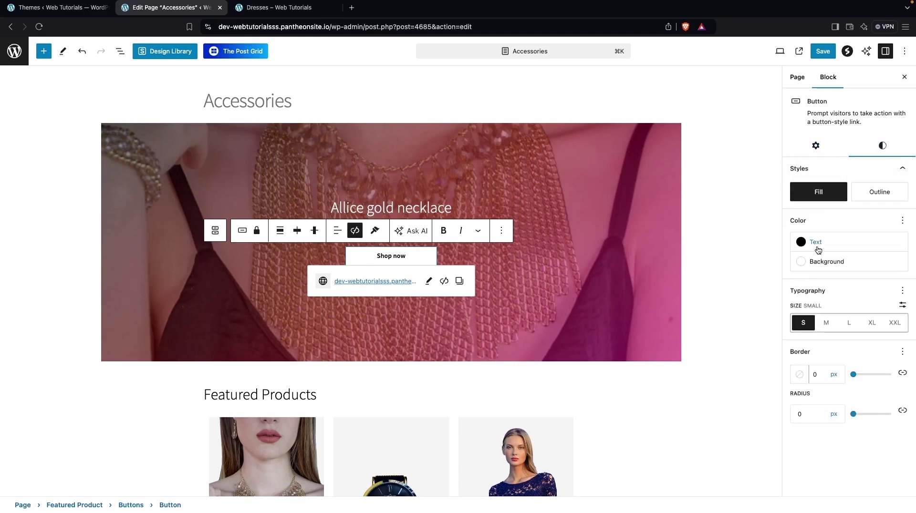
left_click(823, 266)
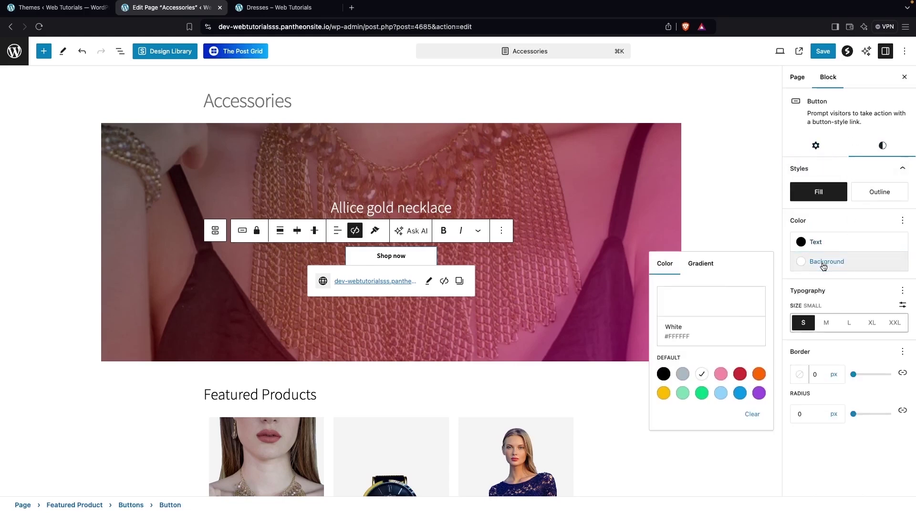
left_click(758, 375)
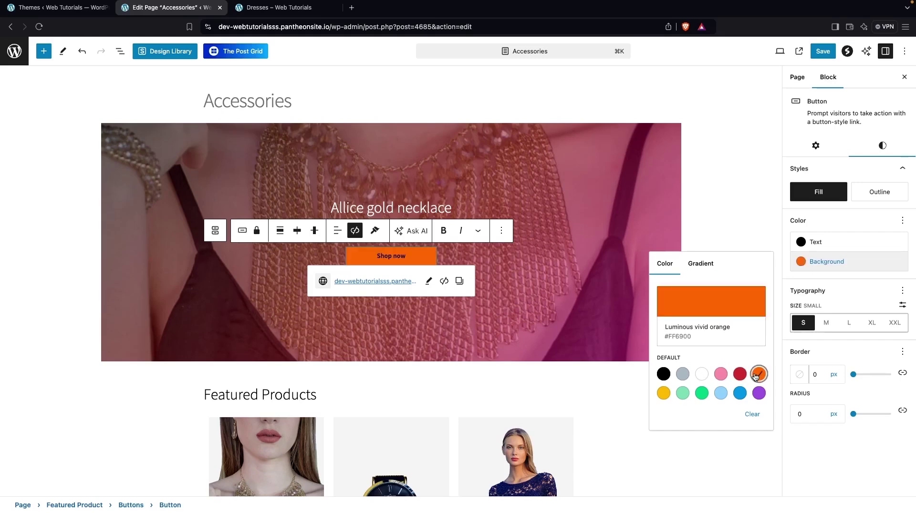
left_click(743, 380)
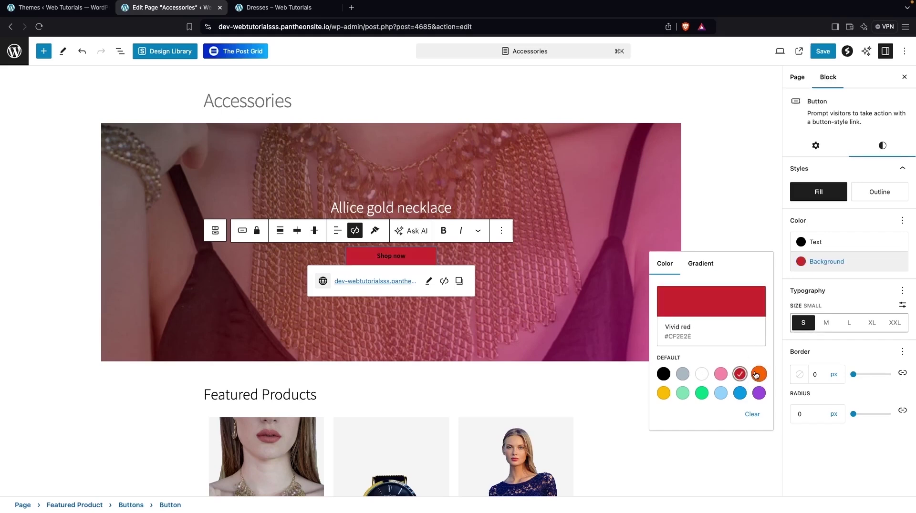
left_click(722, 374)
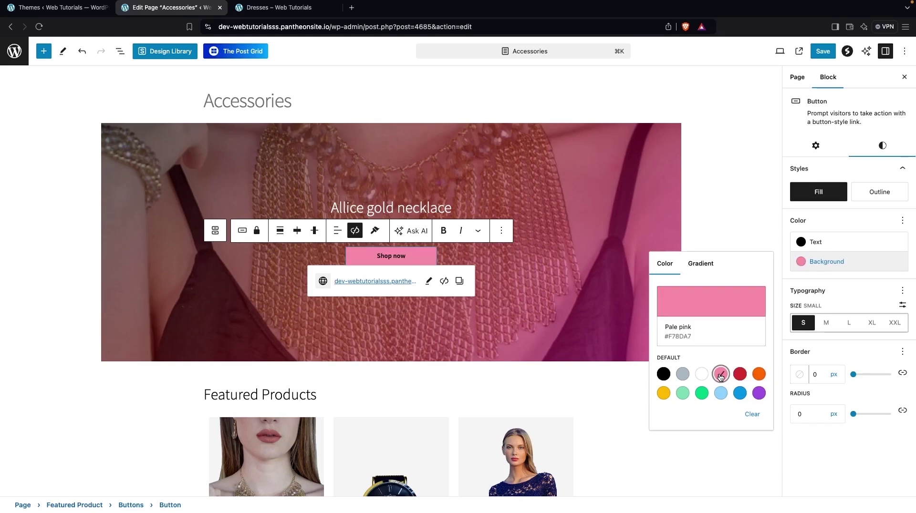
Lighten the Shop now button's background to the custom color #FFB2C5
left_click(721, 300)
left_click_drag(582, 287, 569, 284)
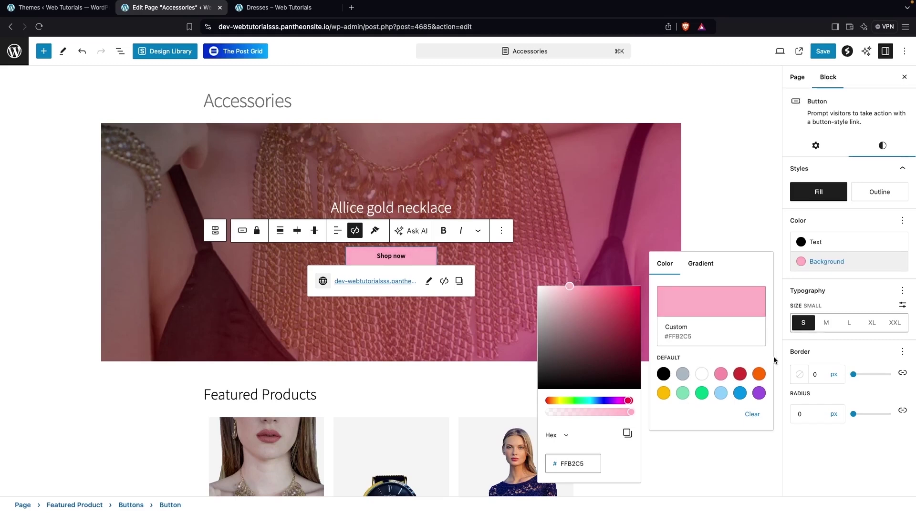
Try size L for the Shop now button's text, settle on M, and set the border radius to 100 px
left_click(830, 330)
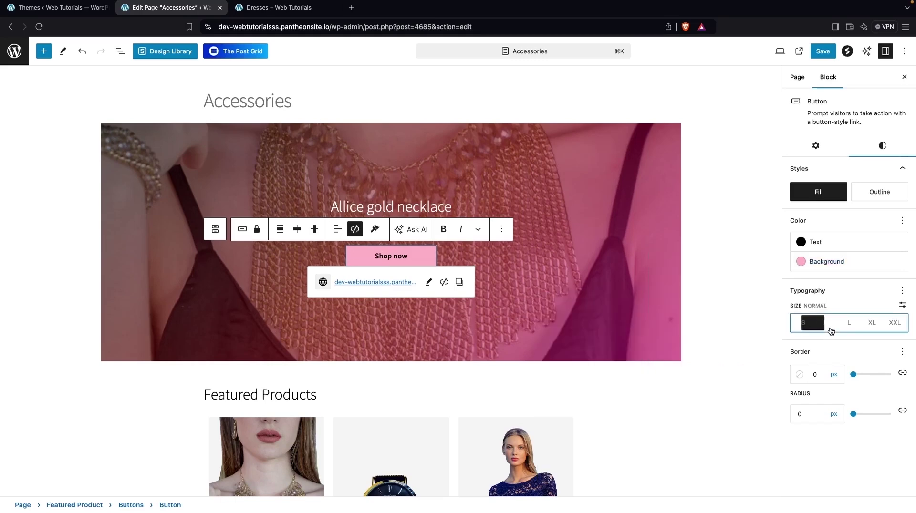
left_click(828, 329)
left_click(851, 330)
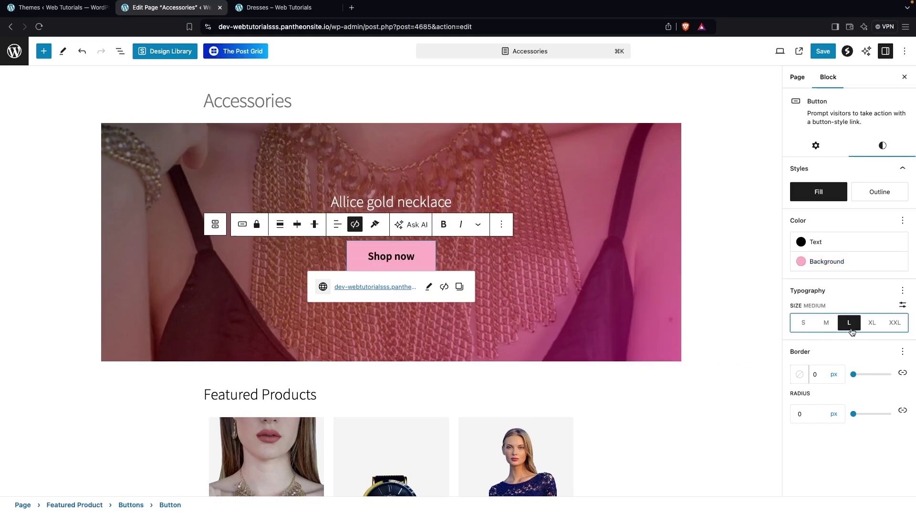
left_click(825, 329)
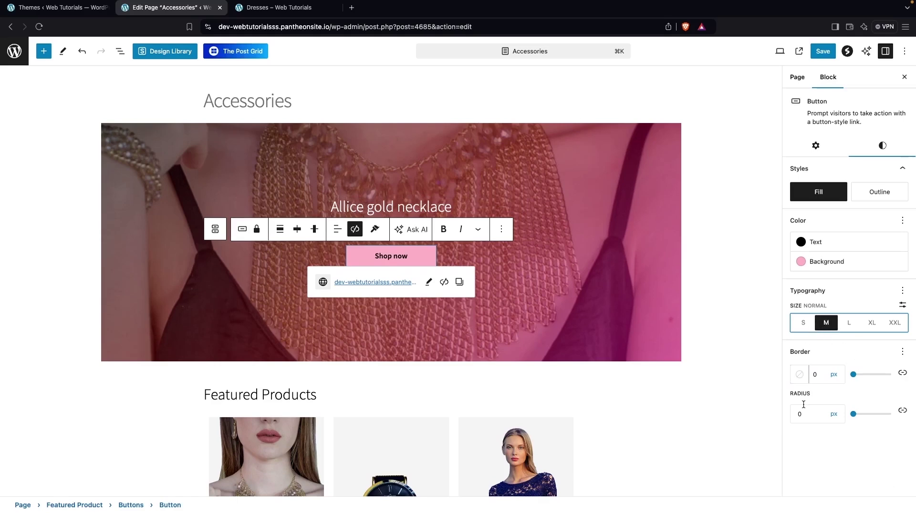
left_click_drag(854, 414, 892, 414)
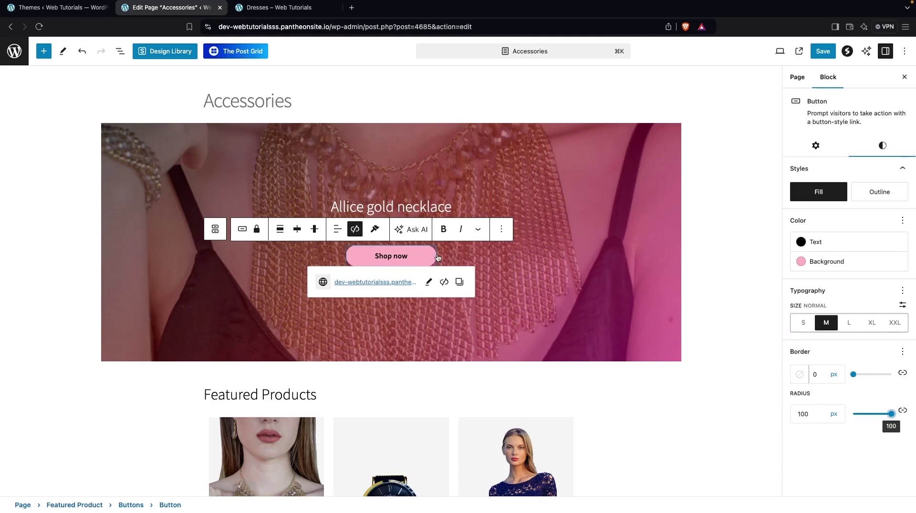
Set the Shop now button's text color to White and its background to Vivid red
left_click(797, 243)
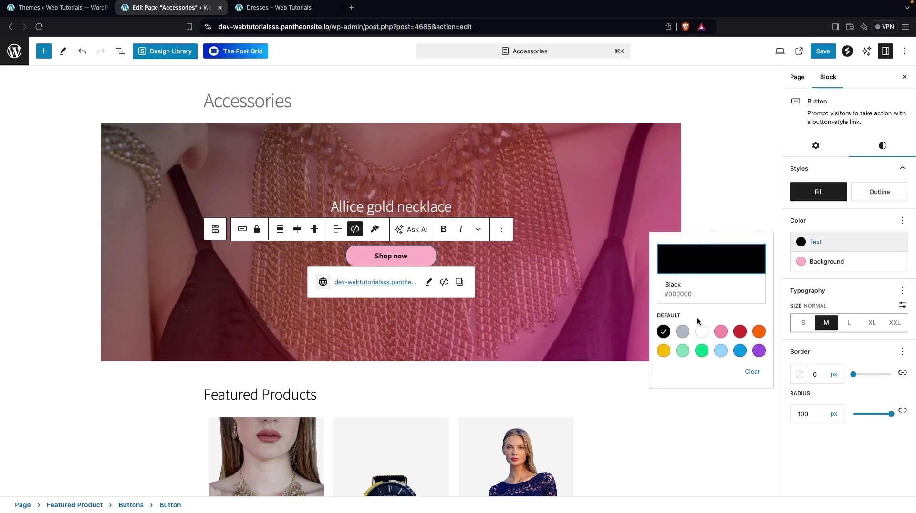
left_click(702, 331)
left_click(810, 263)
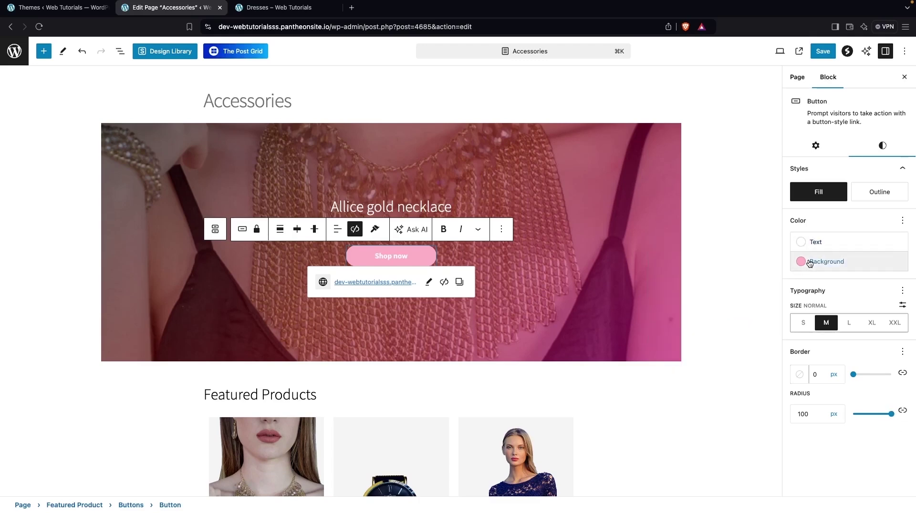
left_click(810, 263)
left_click(740, 375)
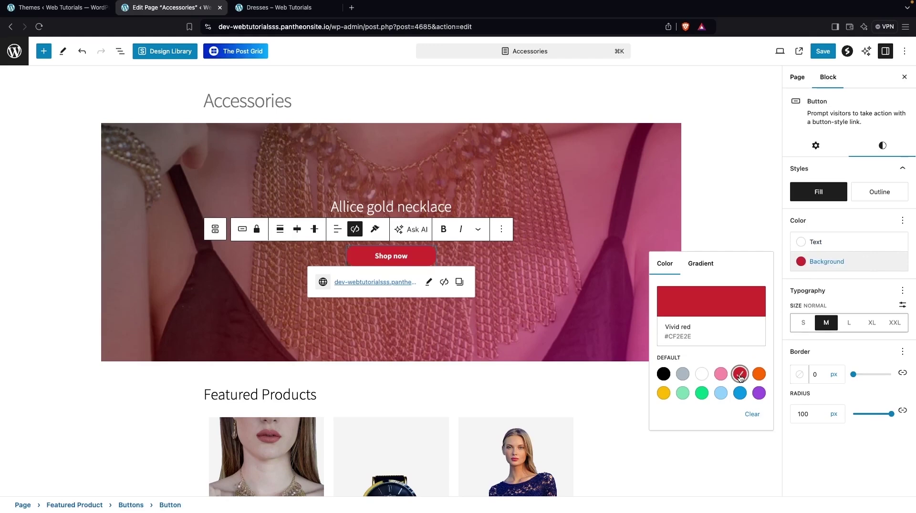
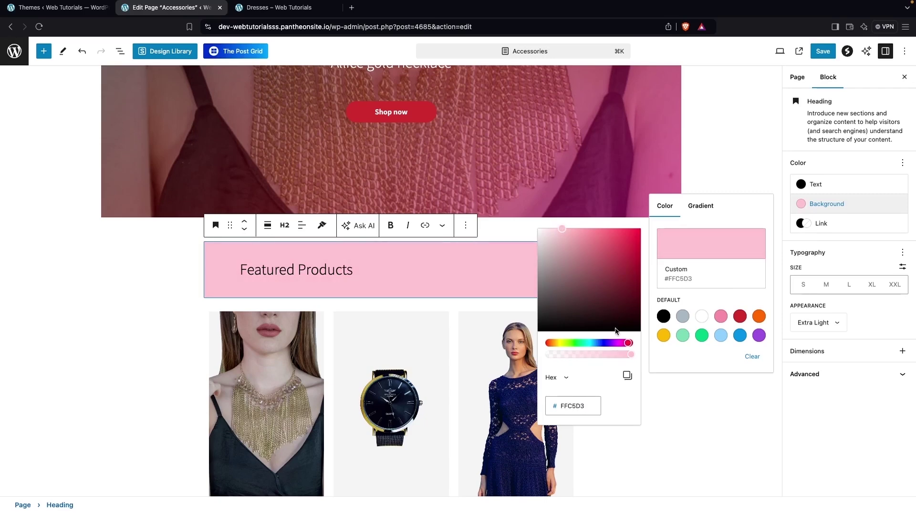
Set the Featured Products heading's background to #FFC5D3A1, try Pale pink, Cyan bluish gray and Vivid red text, and return the text to Black
left_click_drag(631, 355, 601, 356)
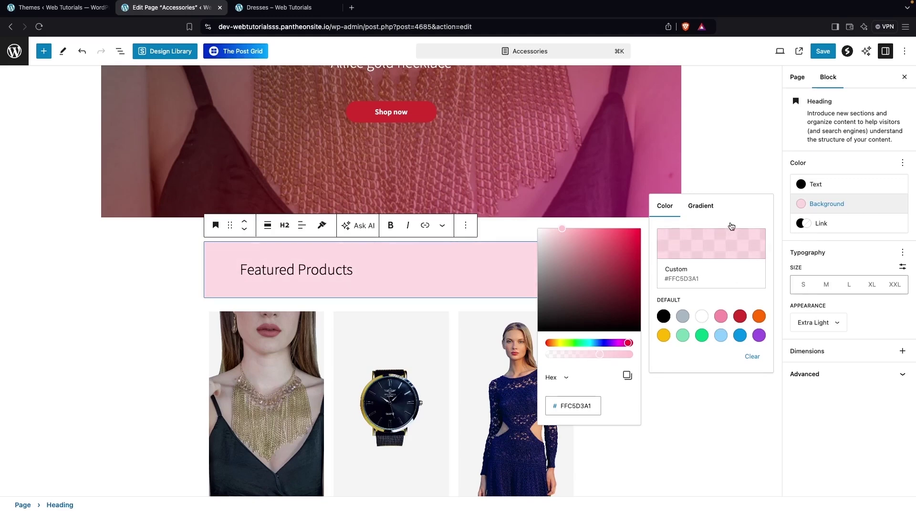
left_click(806, 188)
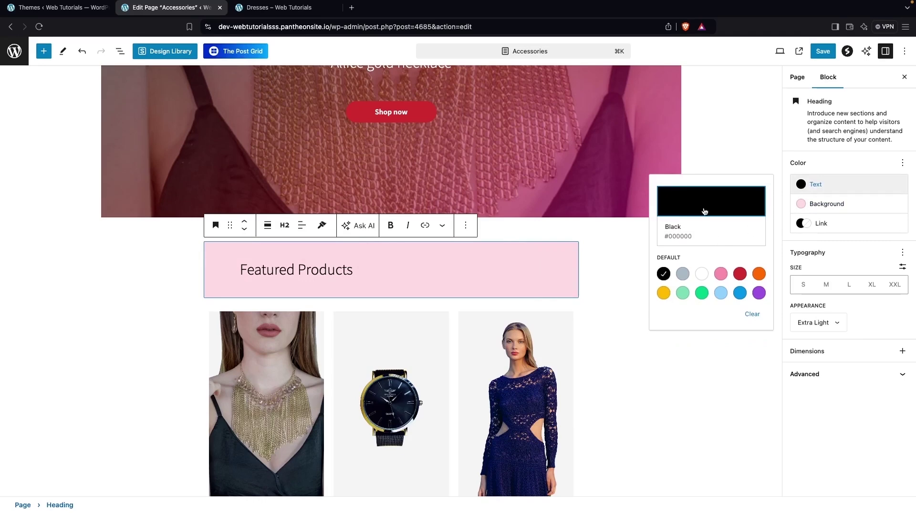
left_click(726, 277)
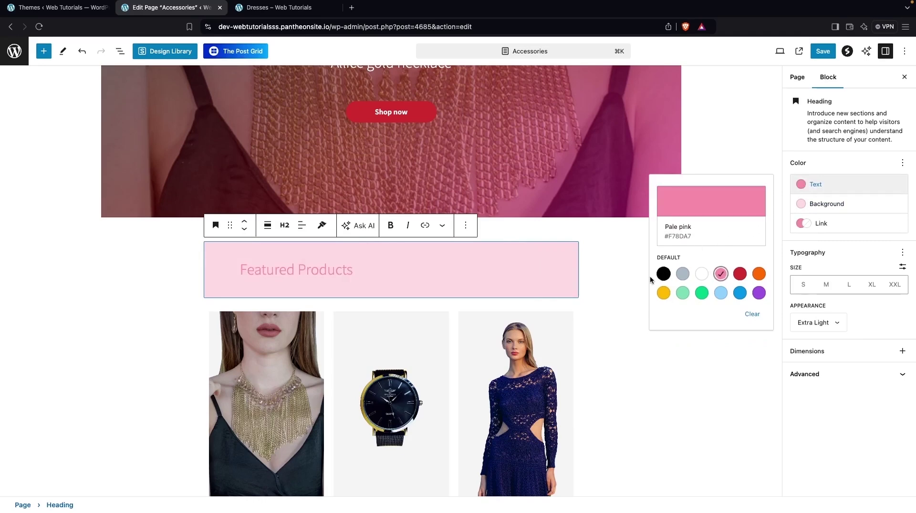
left_click(683, 276)
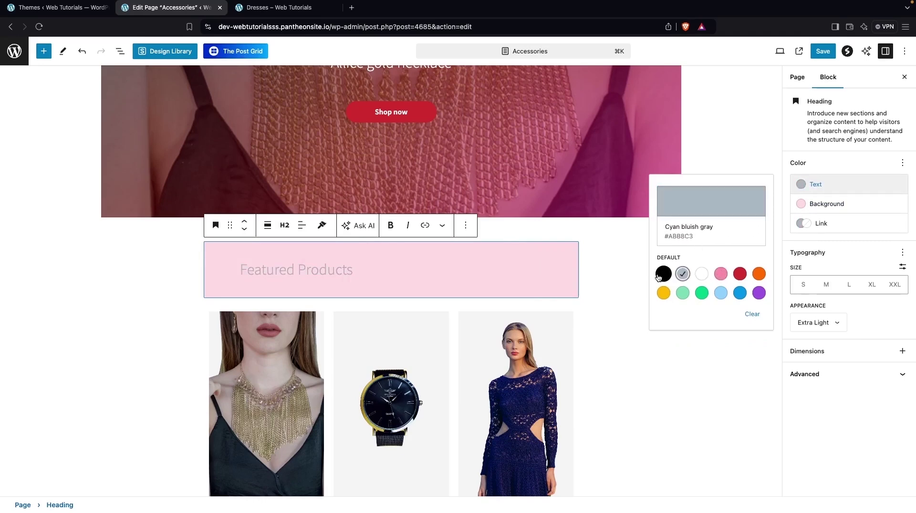
left_click(663, 274)
left_click(740, 276)
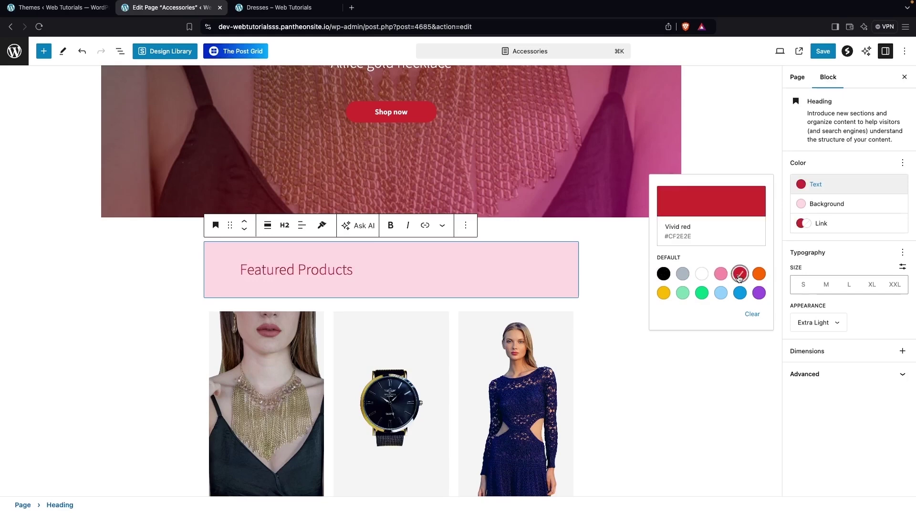
left_click(663, 274)
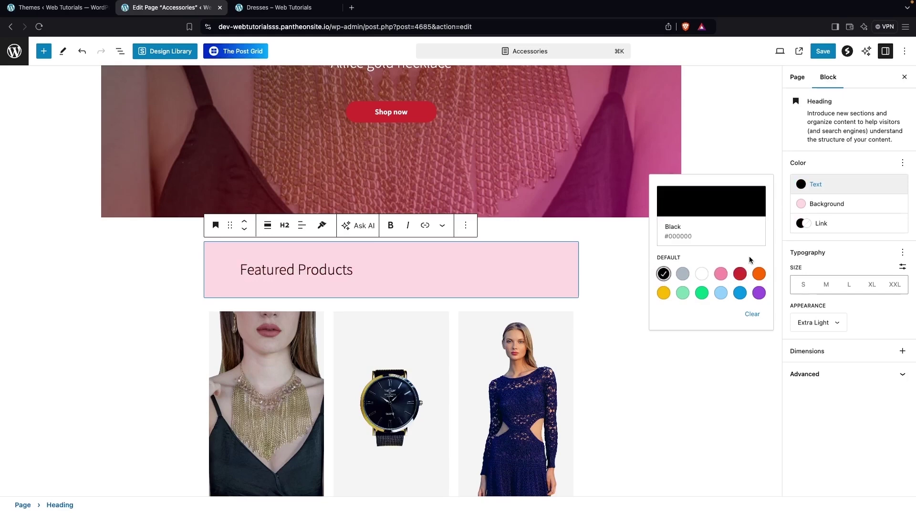
Examine the link color and font appearance options of the Featured Products heading, leaving them as they are
left_click(838, 245)
left_click(822, 224)
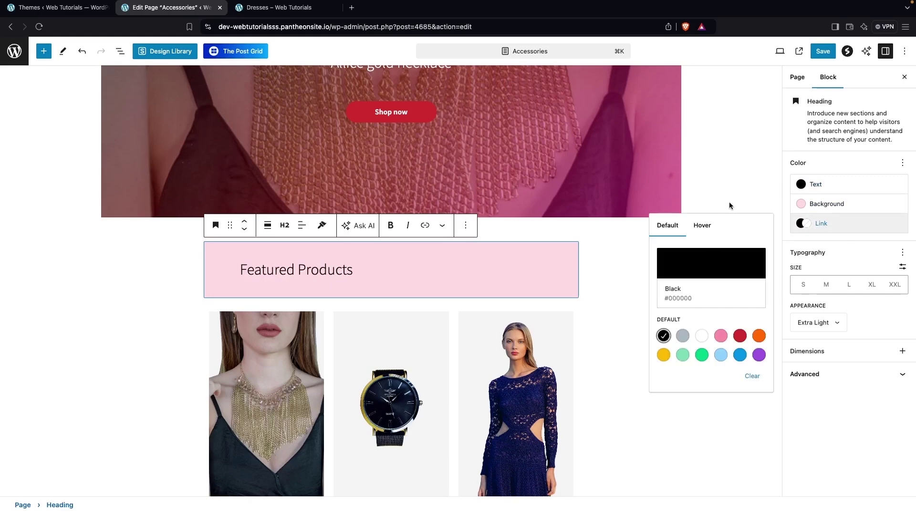
left_click(821, 251)
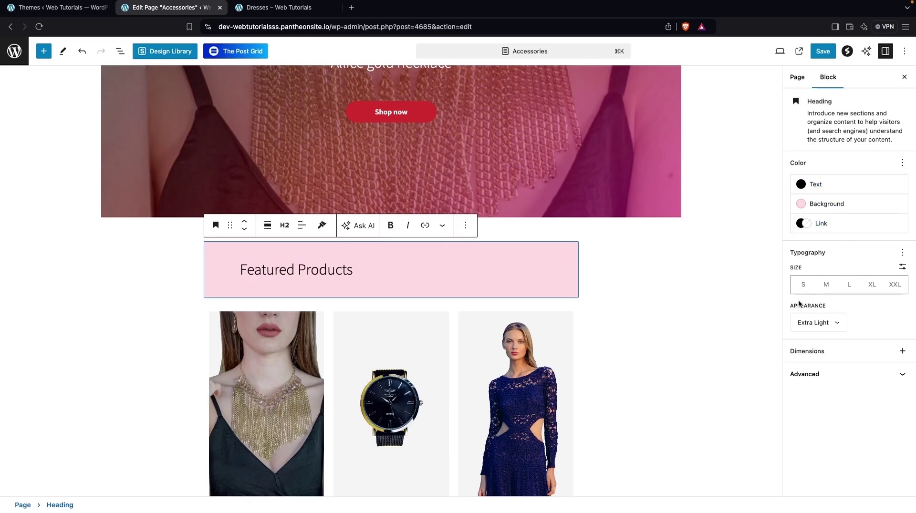
left_click(841, 324)
scroll(814, 385, "down", 4)
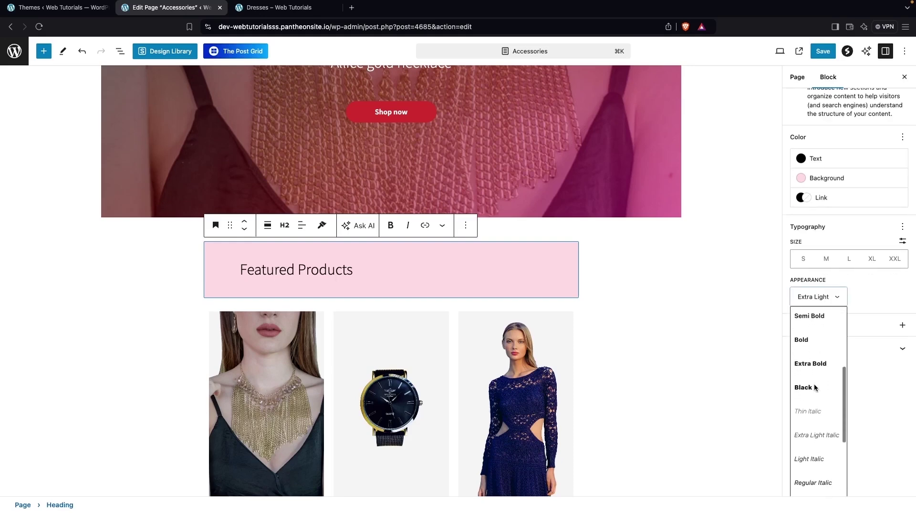
scroll(815, 387, "up", 3)
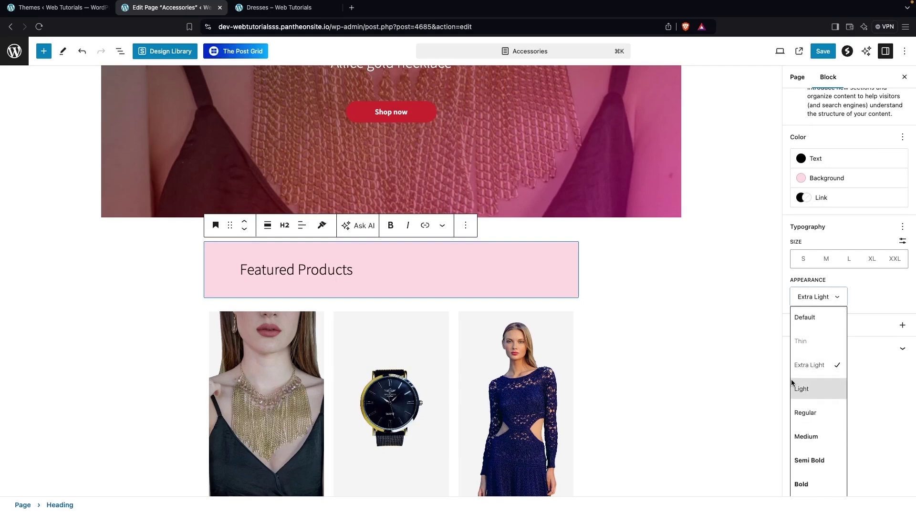
left_click(761, 308)
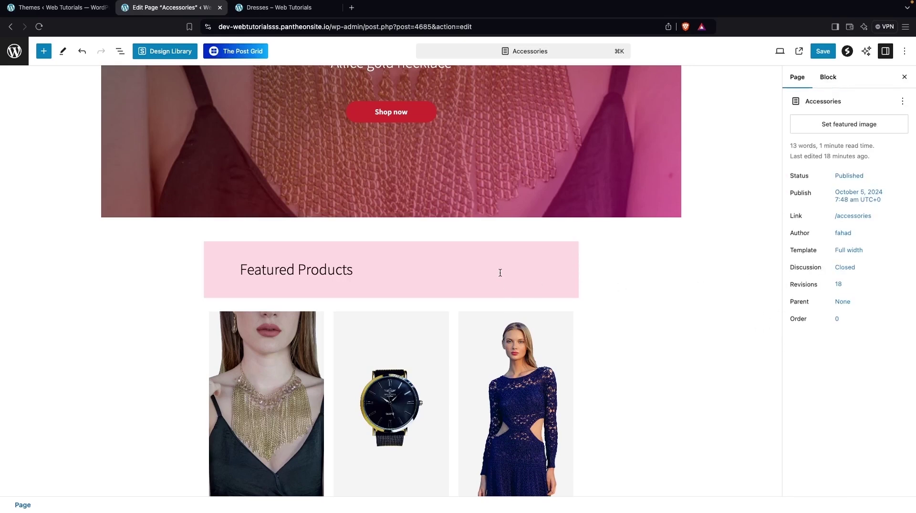
Examine the color and typography options of the product template under Featured Products
scroll(501, 267, "down", 5)
left_click(400, 223)
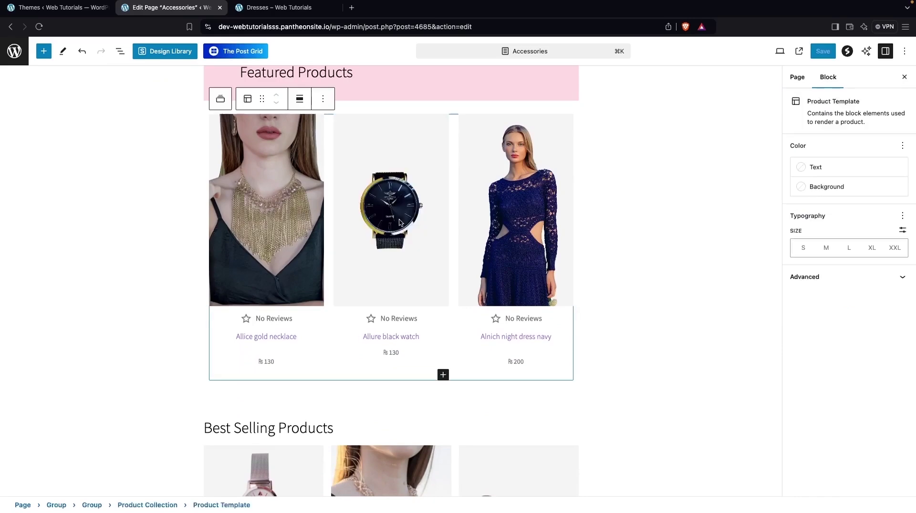
scroll(607, 170, "up", 2)
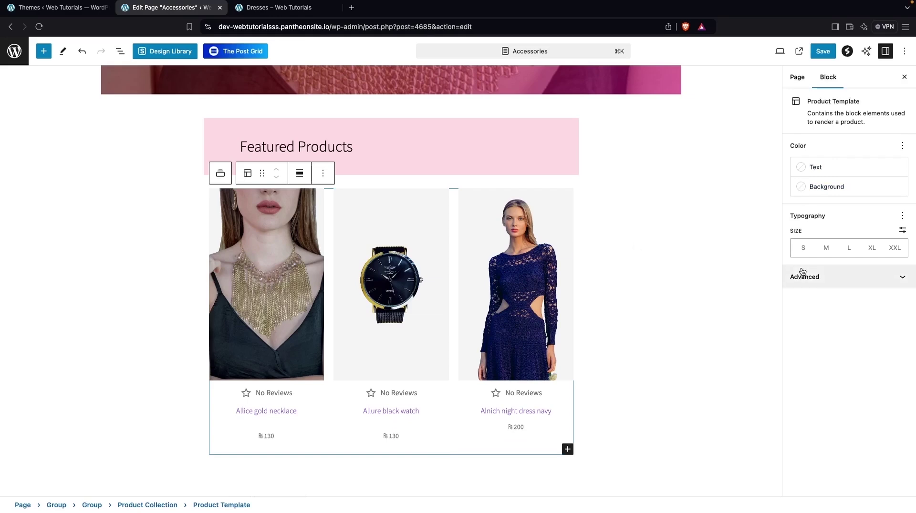
scroll(588, 283, "down", 5)
scroll(589, 284, "up", 3)
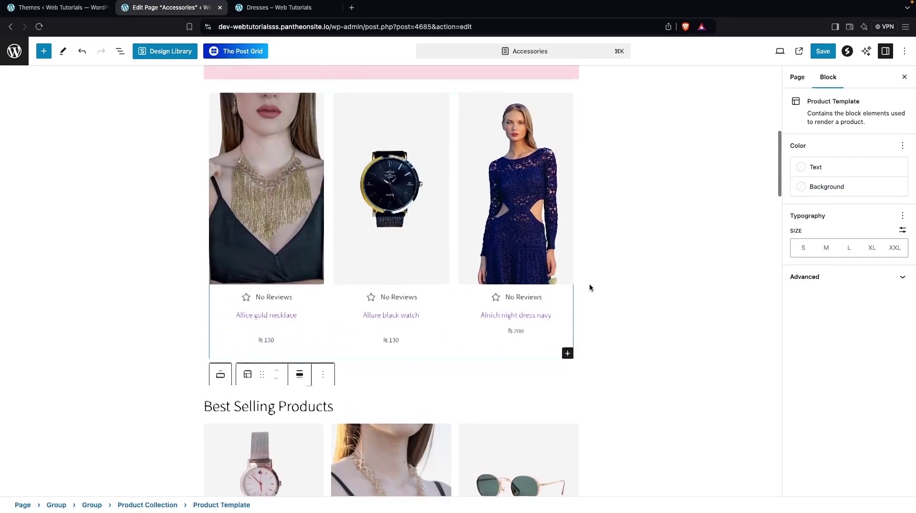
scroll(589, 284, "up", 2)
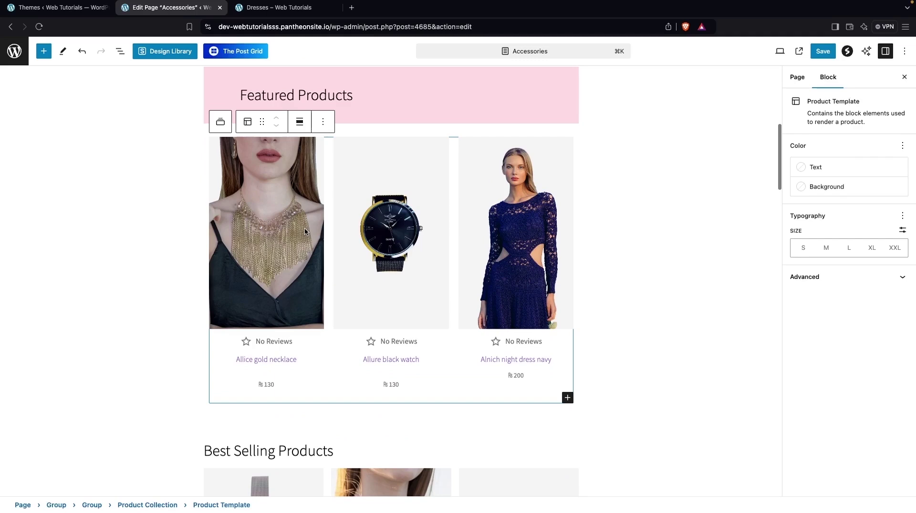
Give the product titles under Featured Products a Pale pink background
left_click(268, 360)
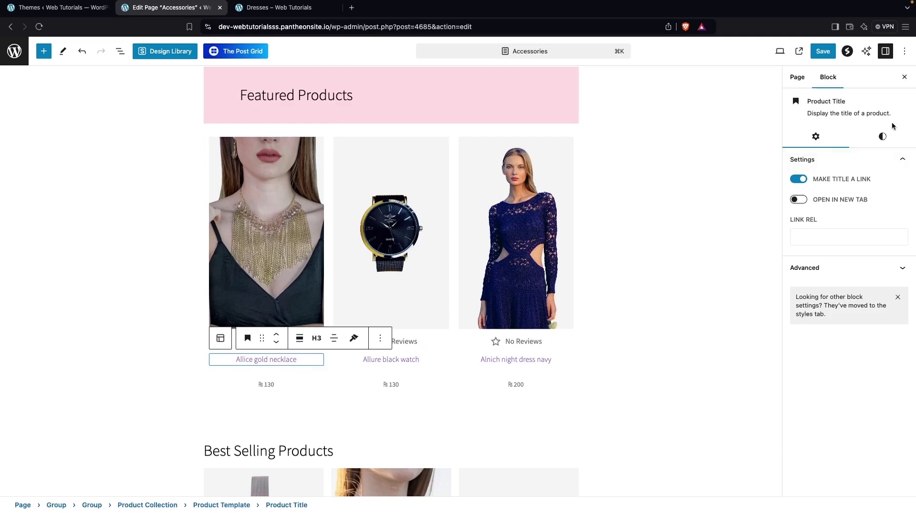
left_click(882, 136)
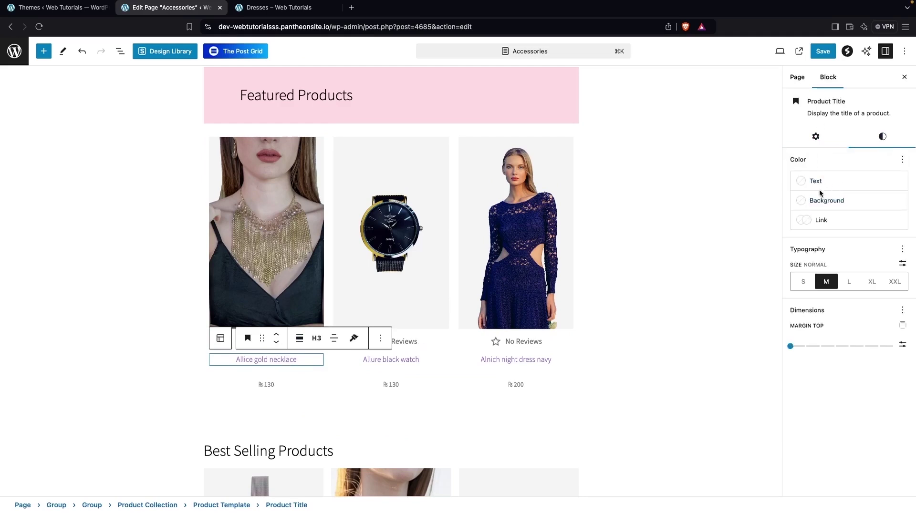
left_click(812, 202)
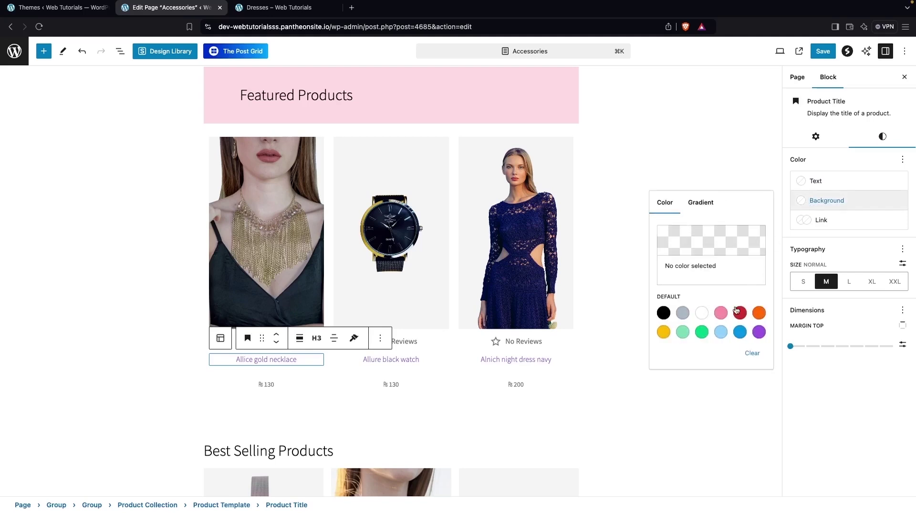
left_click(722, 313)
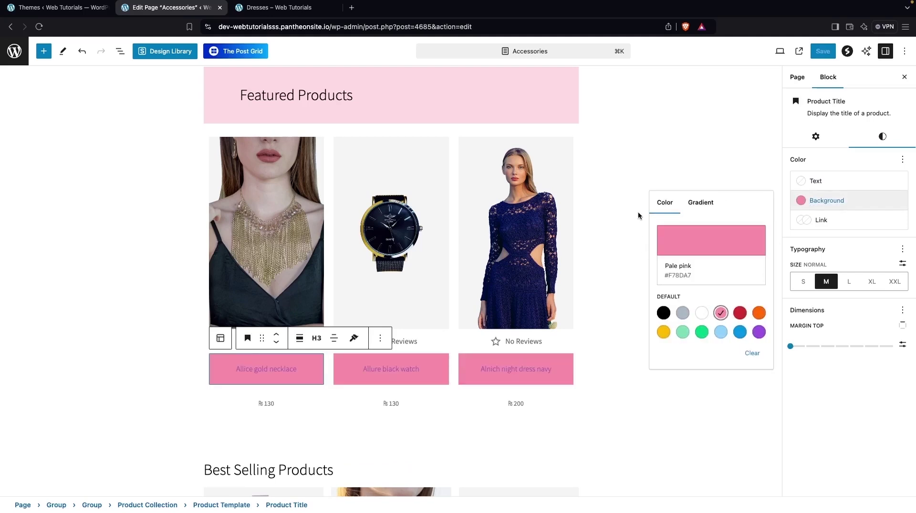
Copy the Featured Products heading's background color code, #FFC5D3A1
left_click(529, 89)
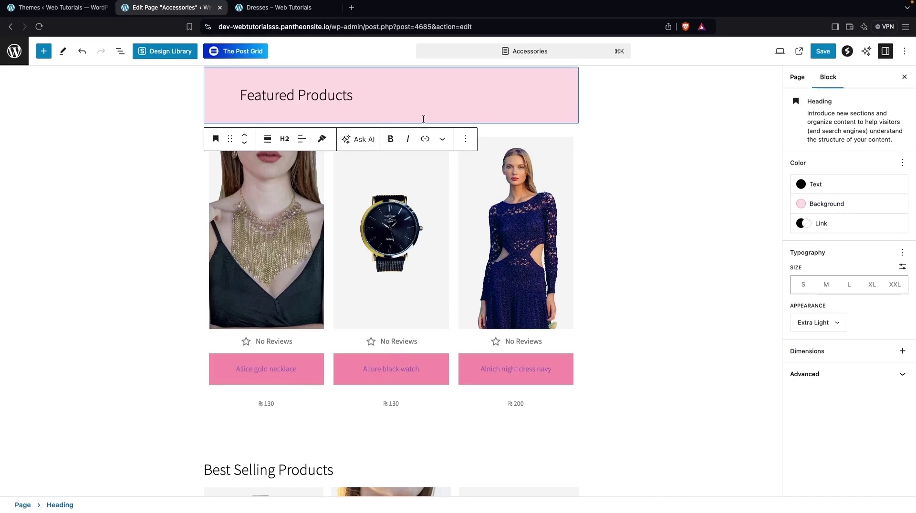
left_click(823, 206)
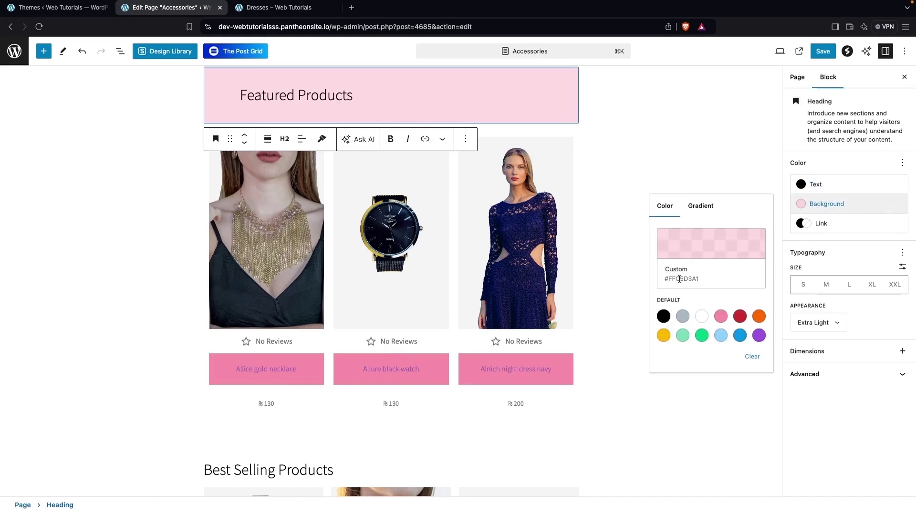
left_click_drag(699, 280, 664, 281)
key("super+c")
Set the background color of the product titles under Featured Products to the copied code #FFC5D3A1
left_click(496, 371)
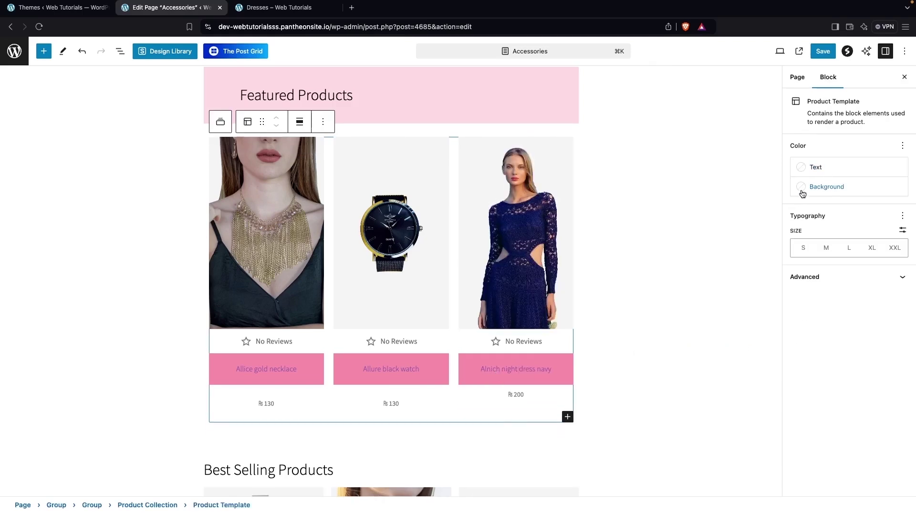
left_click(803, 191)
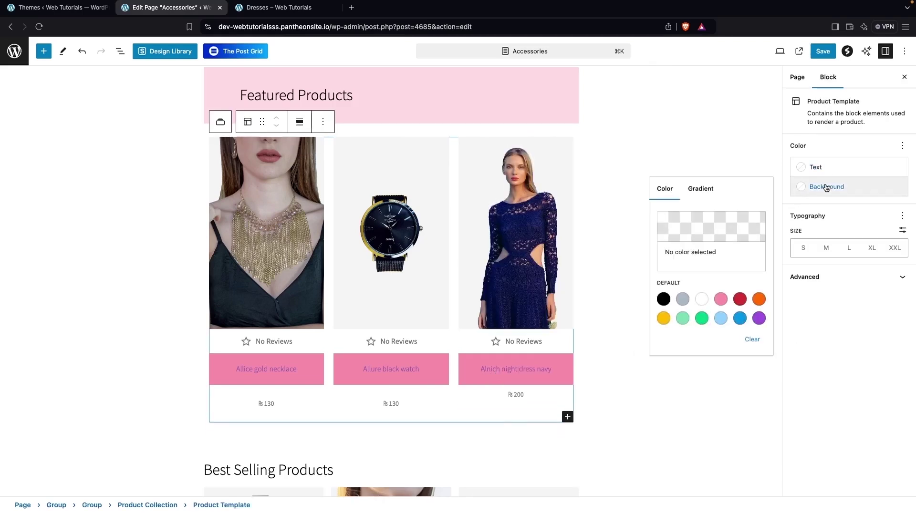
left_click(502, 371)
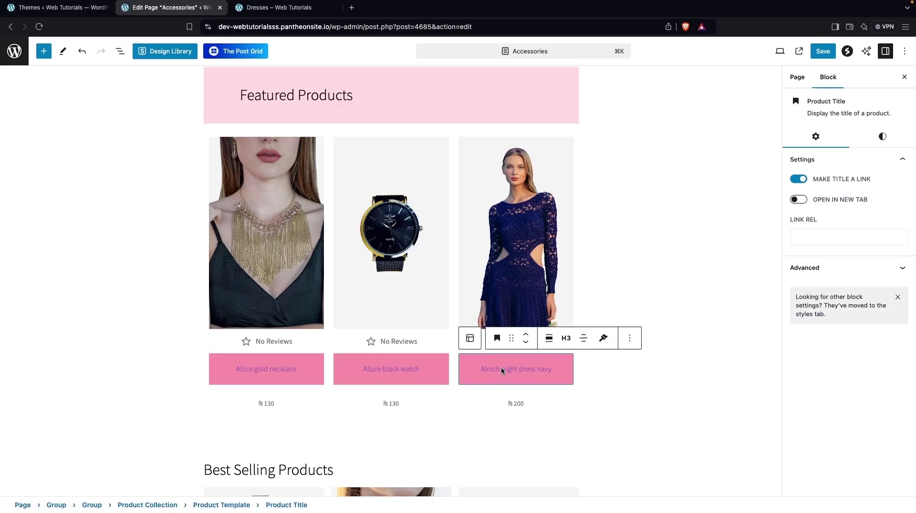
left_click(882, 136)
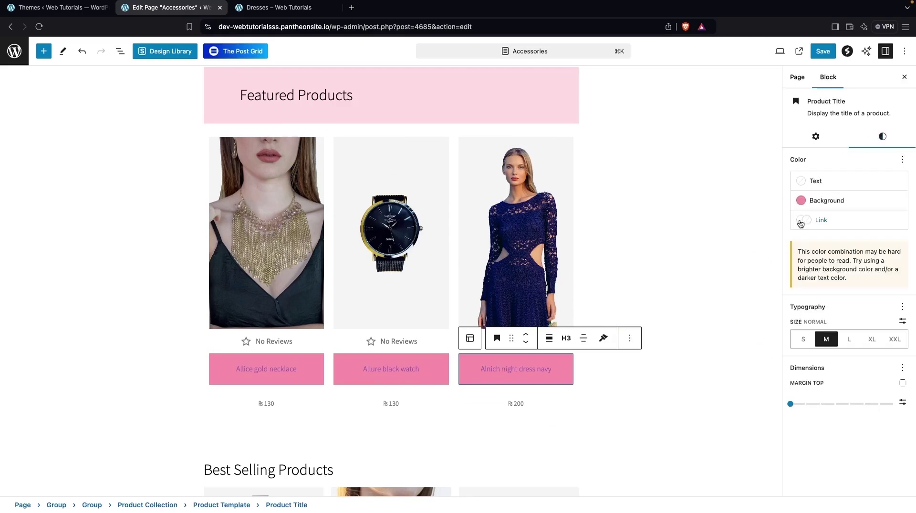
left_click(807, 201)
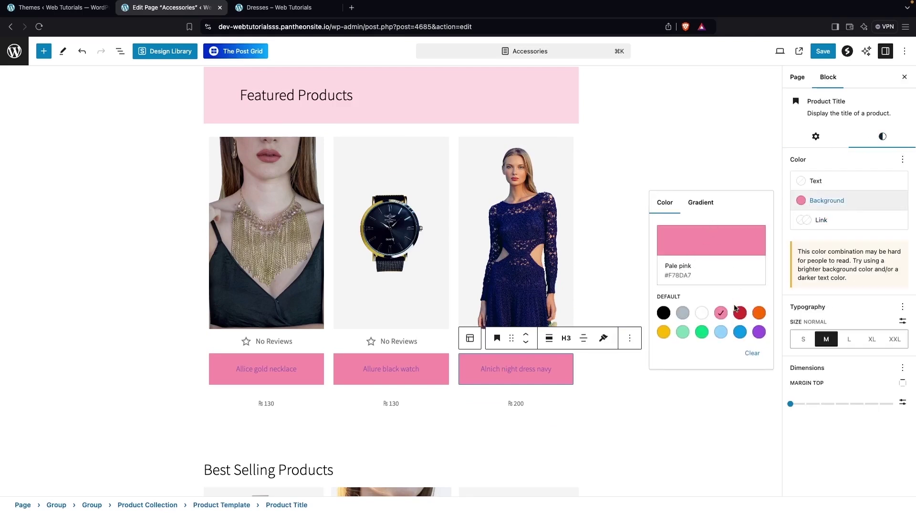
left_click(711, 240)
double_click(575, 402)
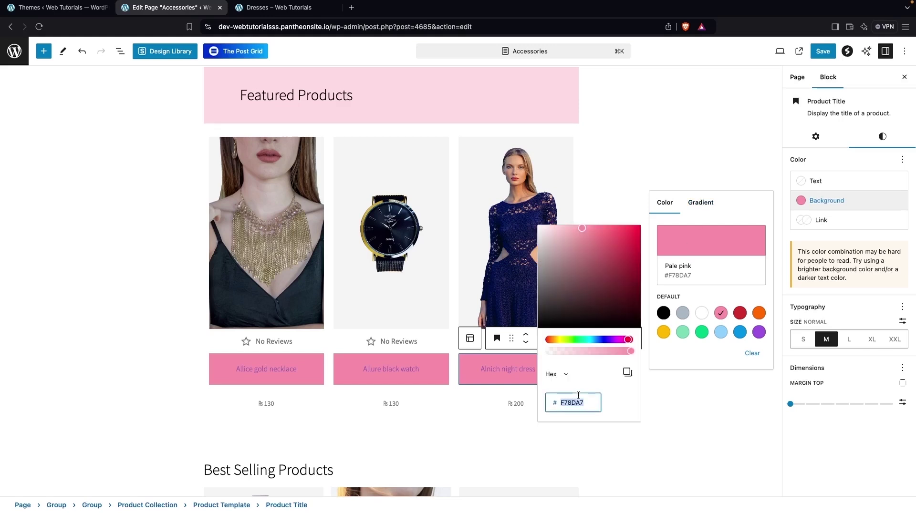
key("super+v")
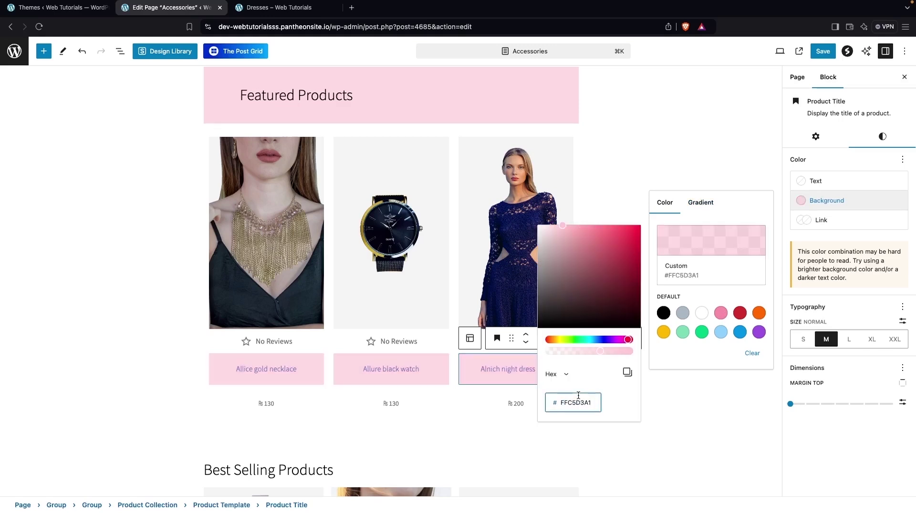
left_click(695, 410)
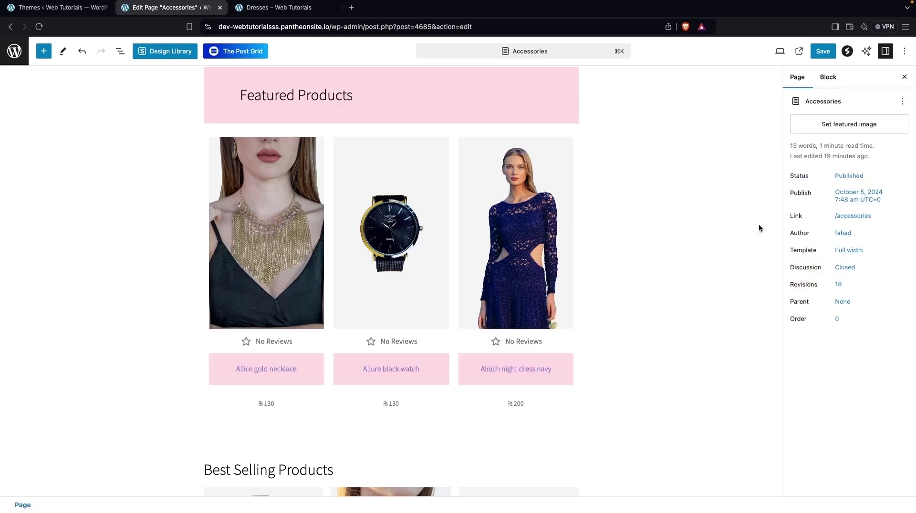
Set both the text and link colors of the product titles under Featured Products to Black
left_click(522, 368)
left_click(883, 137)
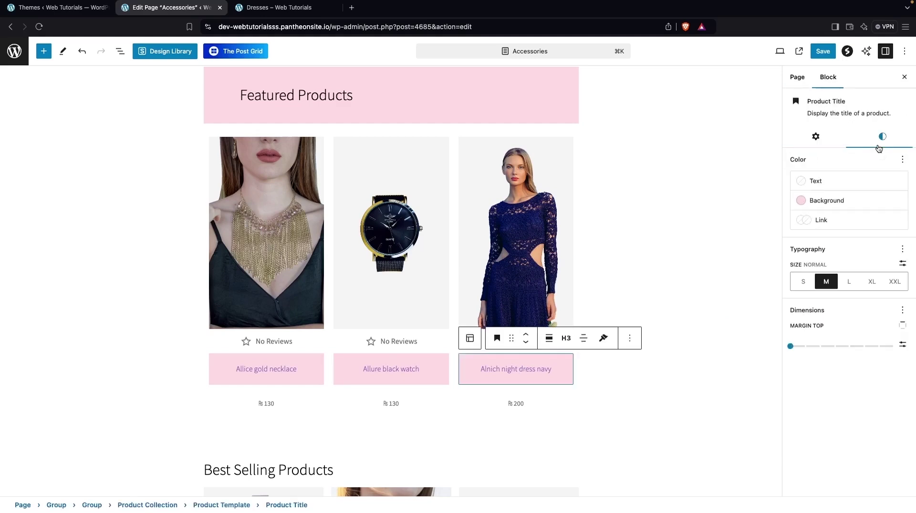
left_click(806, 188)
left_click(660, 270)
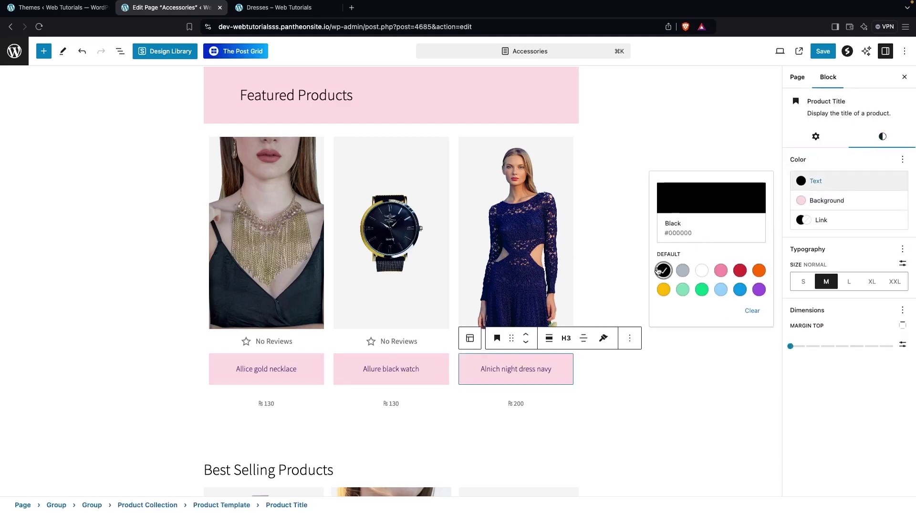
left_click(815, 221)
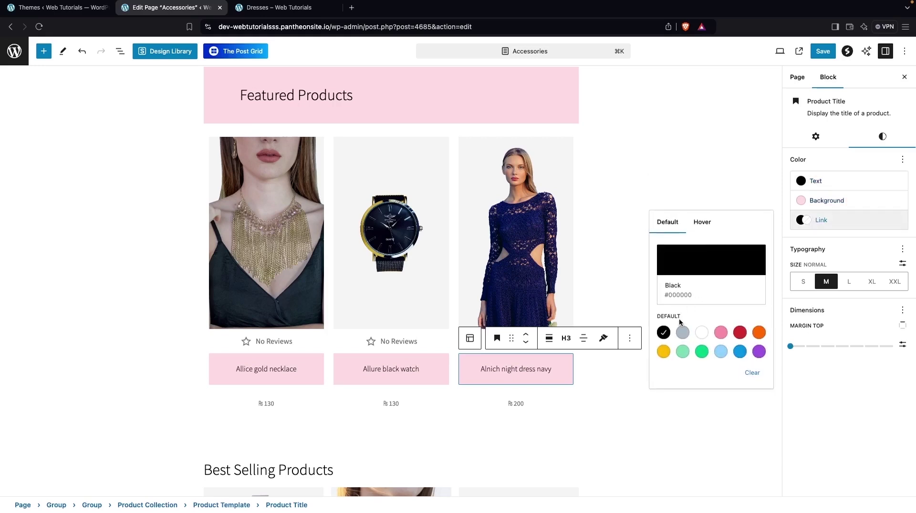
left_click(664, 332)
left_click(664, 333)
left_click(685, 403)
Try font sizes L and S on the product titles under Featured Products, settling back on M
scroll(675, 371, "down", 1)
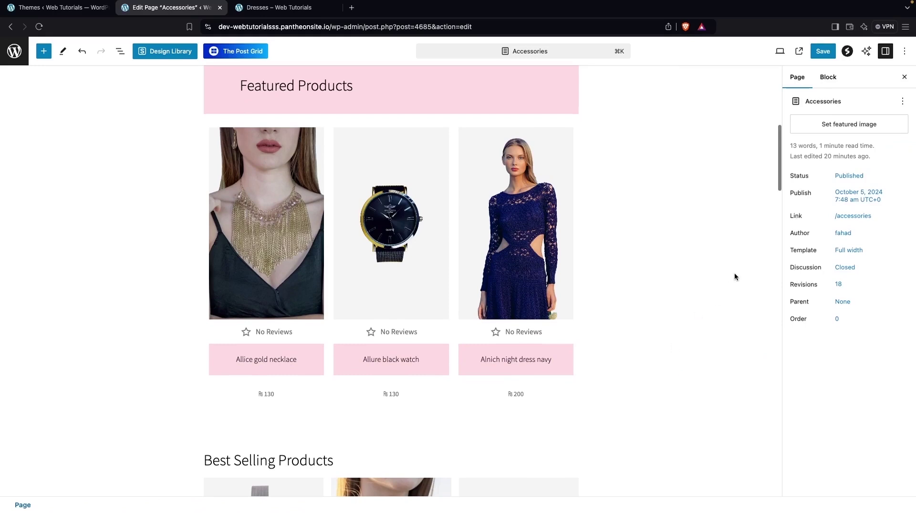
left_click(534, 361)
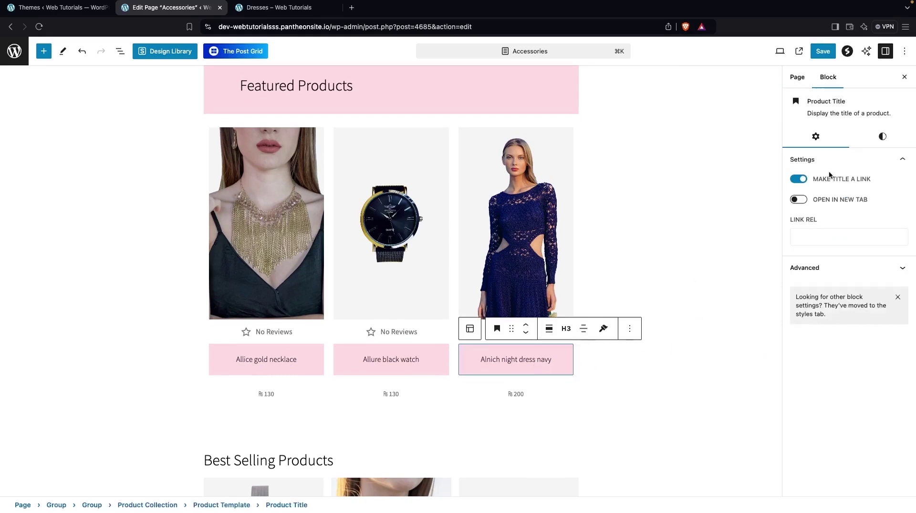
left_click(882, 136)
left_click(849, 284)
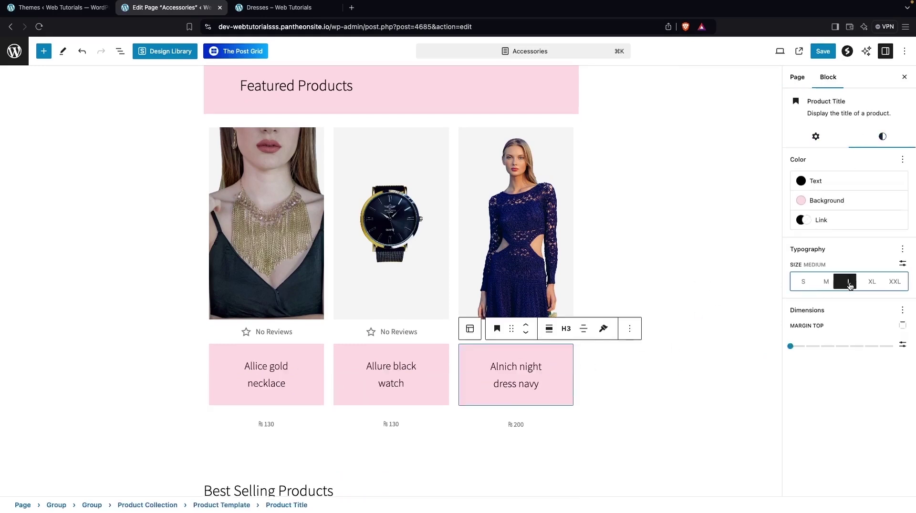
left_click(825, 288)
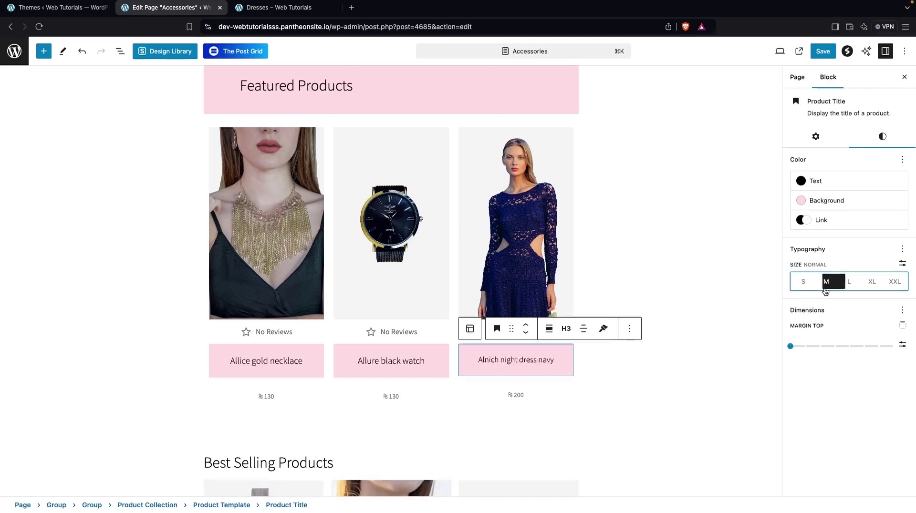
left_click(801, 282)
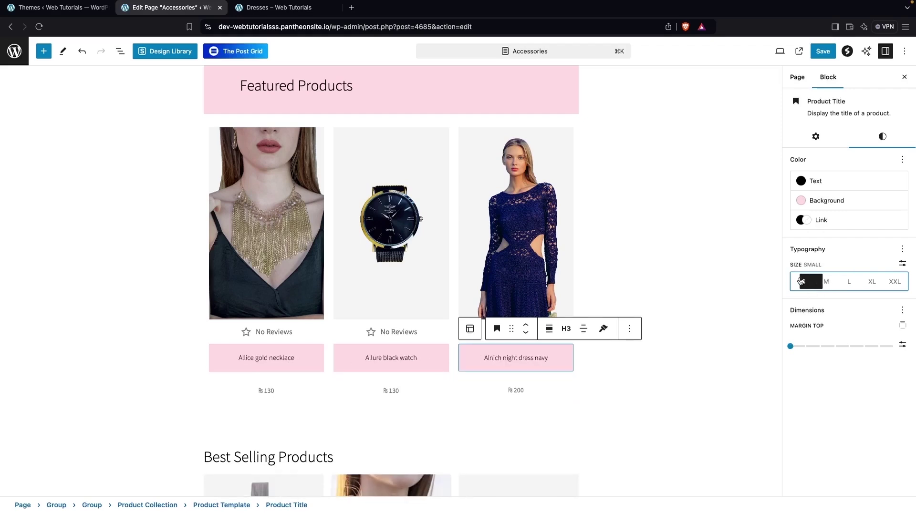
left_click(826, 282)
left_click(711, 332)
Examine the color, typography and margin options of the product price under Featured Products
scroll(562, 273, "down", 3)
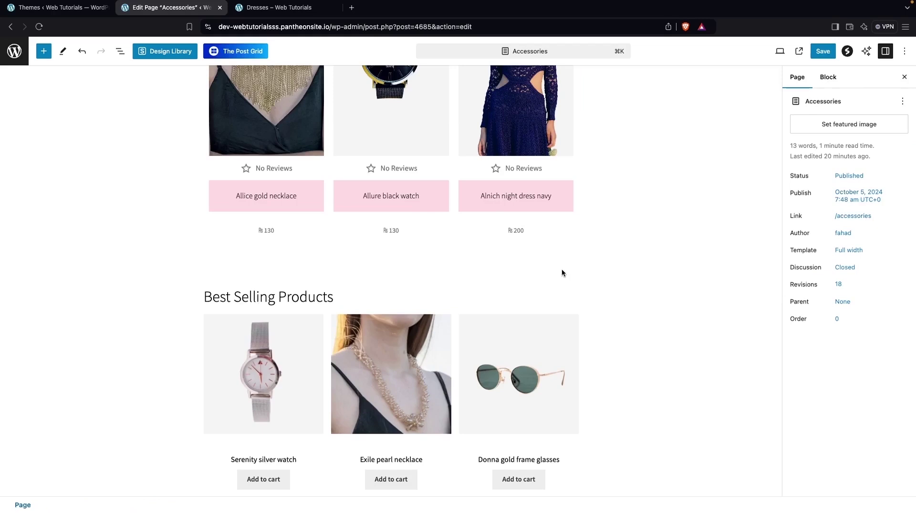
left_click(513, 231)
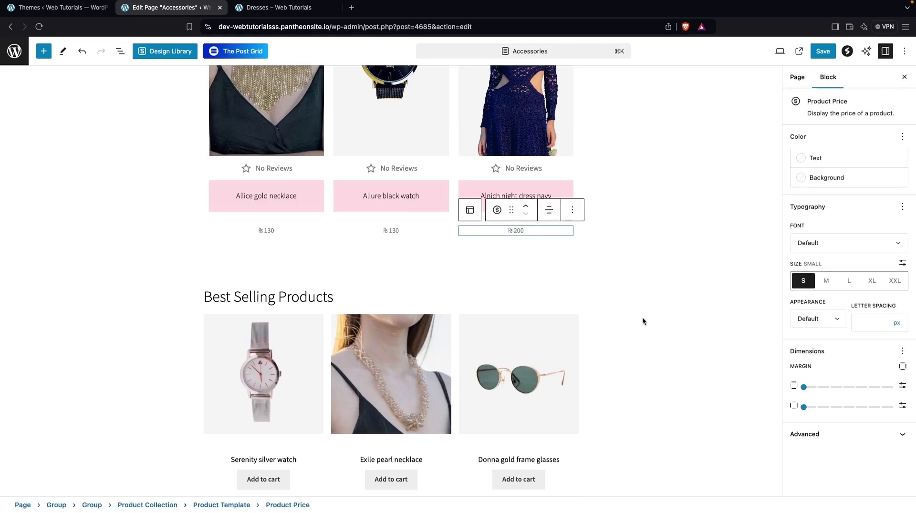
Select the Best Selling Products grid and search the block library for "best se"
scroll(642, 317, "down", 5)
left_click(384, 171)
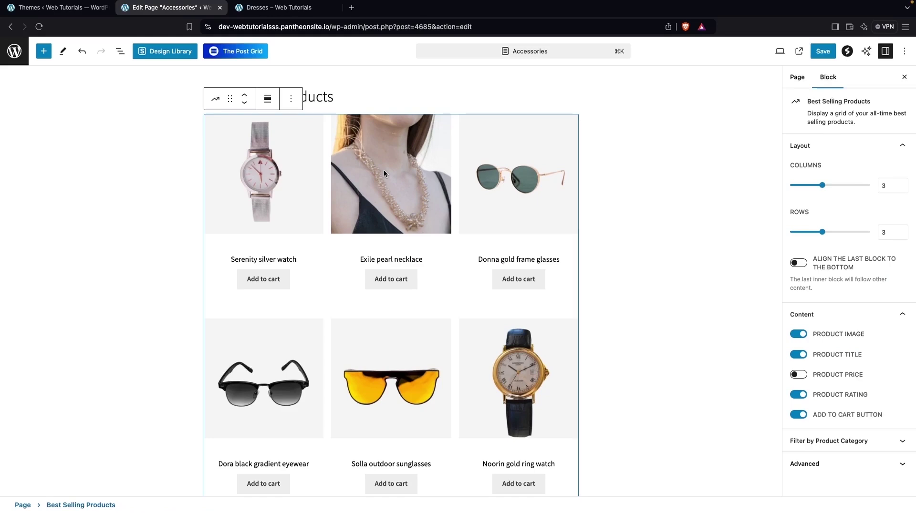
left_click(43, 53)
left_click(58, 113)
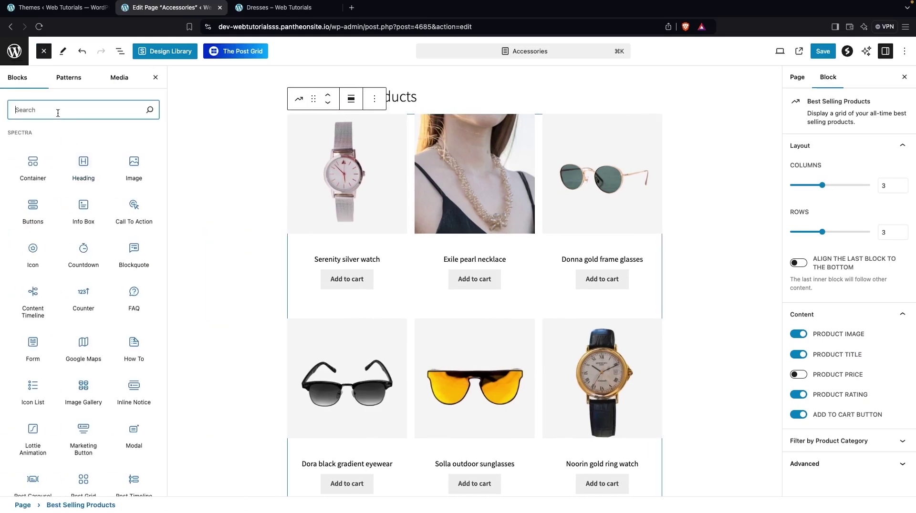
type("best se")
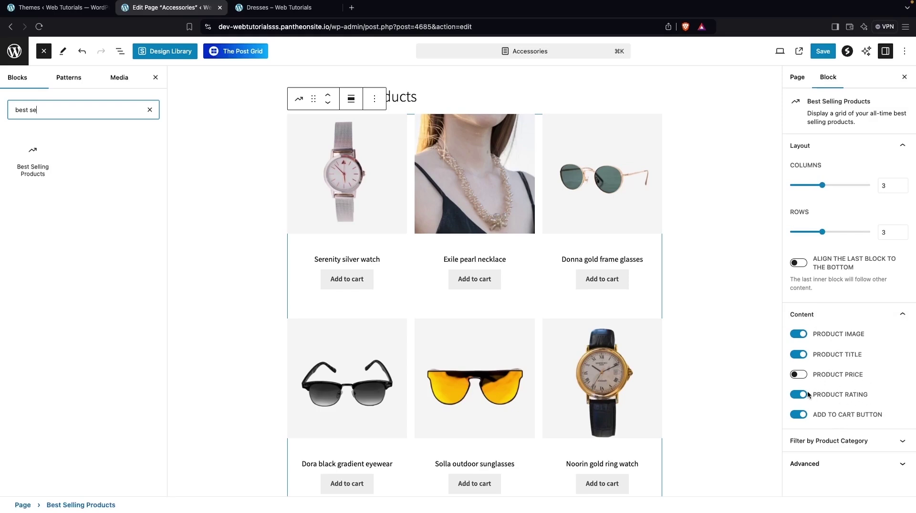
Toggle the Add to Cart button off and back on in the Best Selling Products grid, and turn off the product rating
left_click(795, 418)
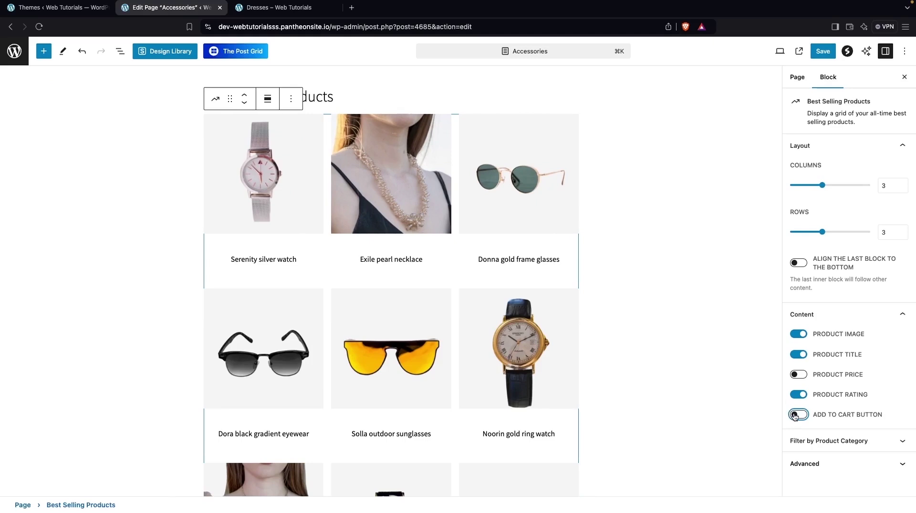
left_click(795, 418)
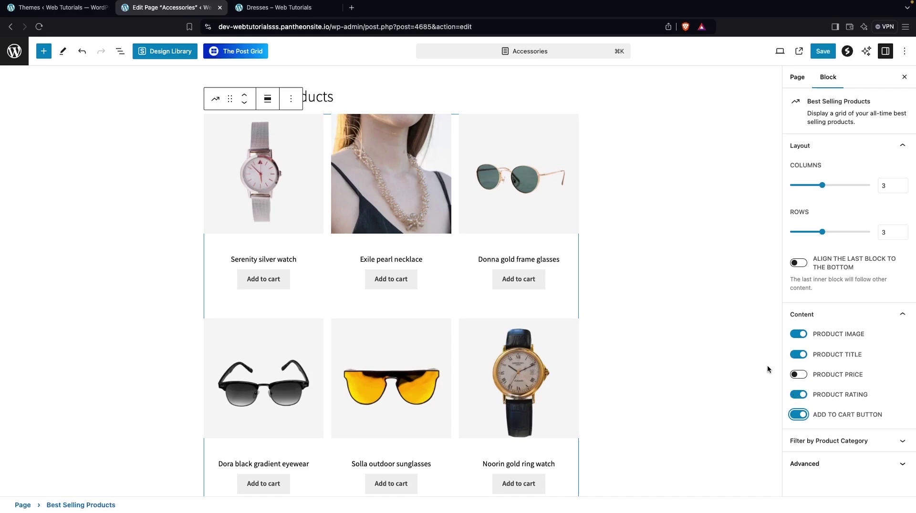
left_click(795, 395)
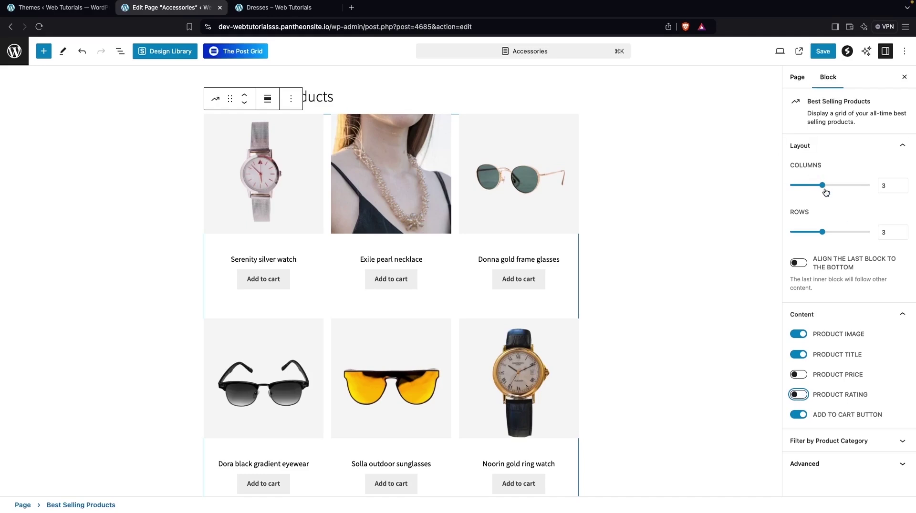
Try a five-column layout for the Best Selling Products grid and return it to three columns
left_click_drag(824, 189, 848, 186)
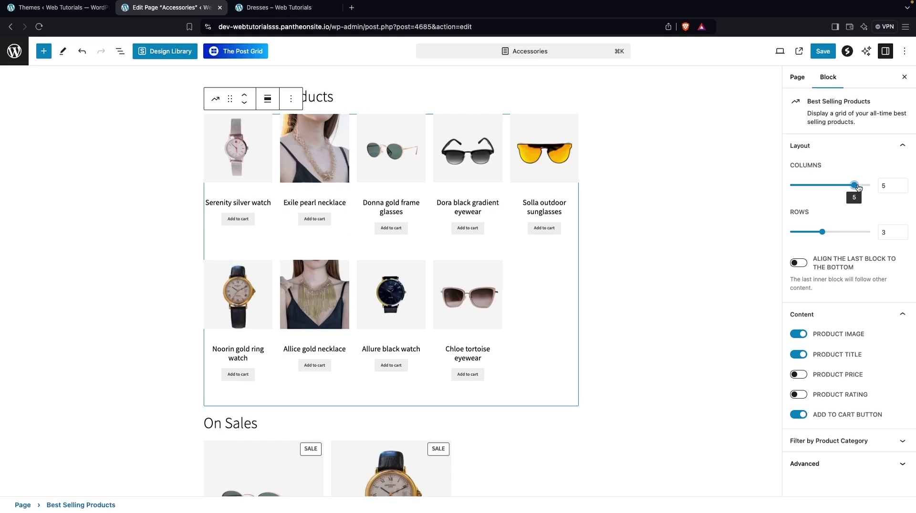
left_click_drag(856, 187, 822, 186)
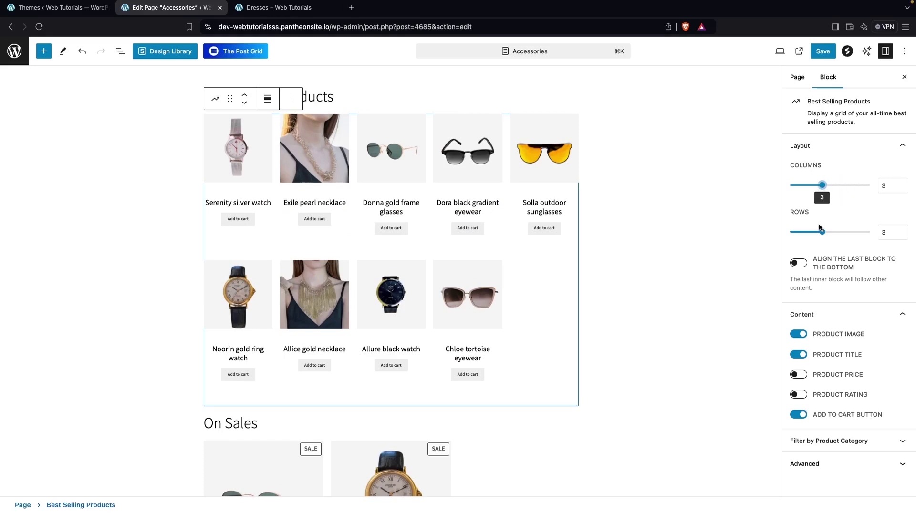
scroll(603, 263, "down", 1)
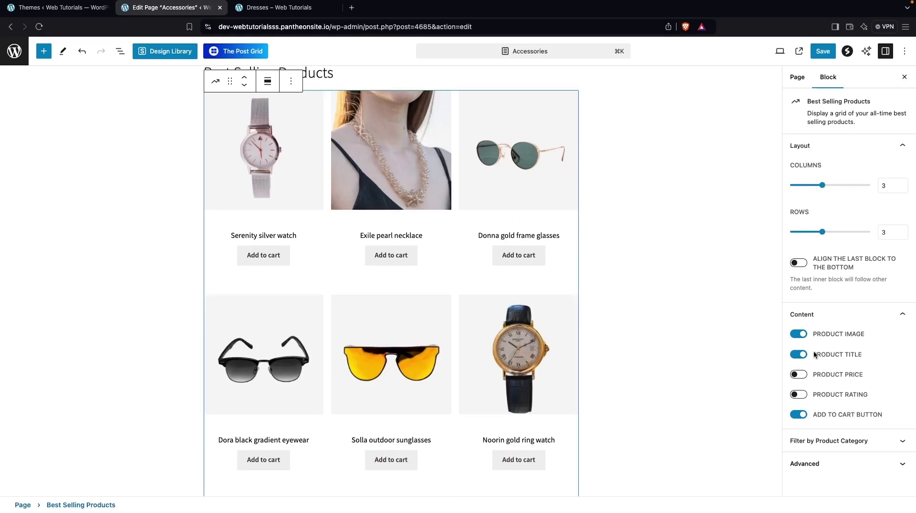
Examine the product category filter and advanced options of the Best Selling Products grid
left_click(879, 441)
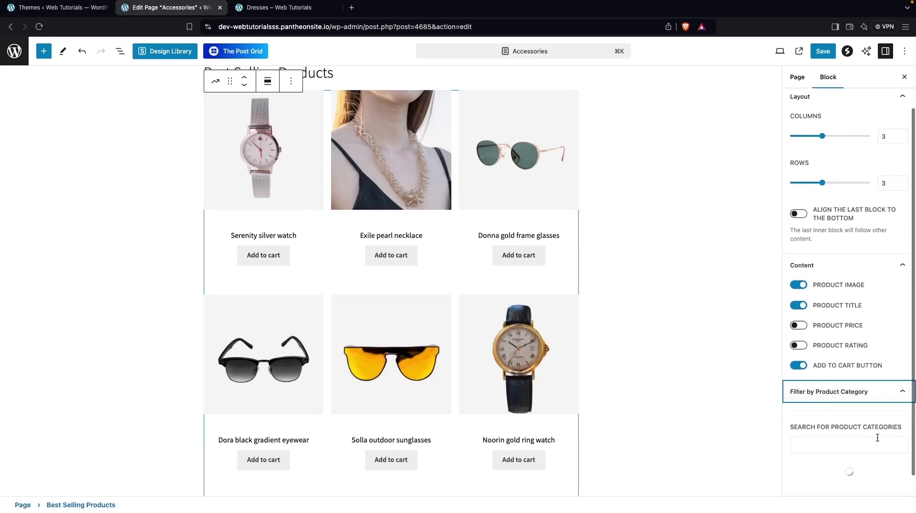
scroll(827, 415, "down", 1)
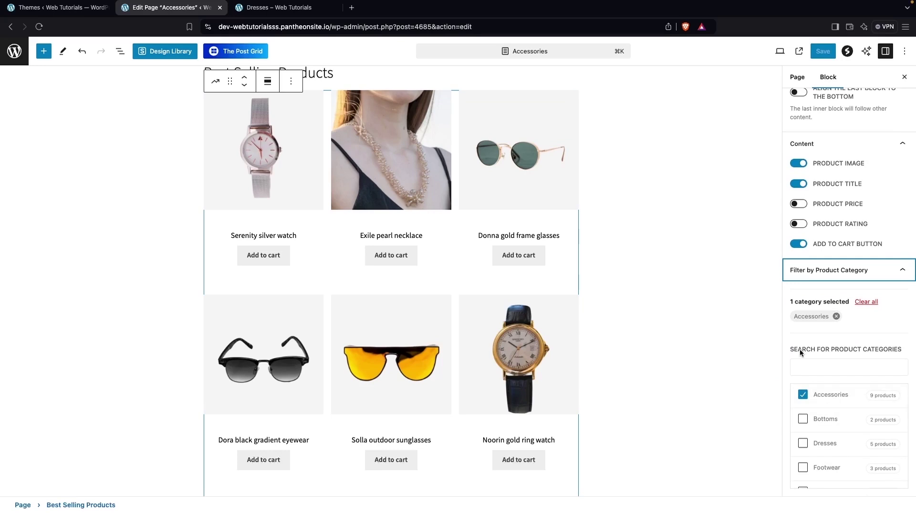
left_click(899, 271)
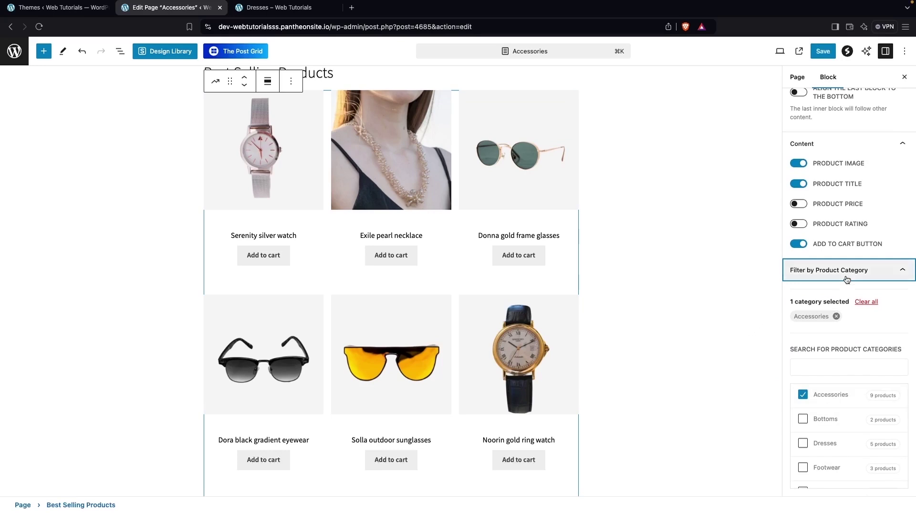
left_click(811, 464)
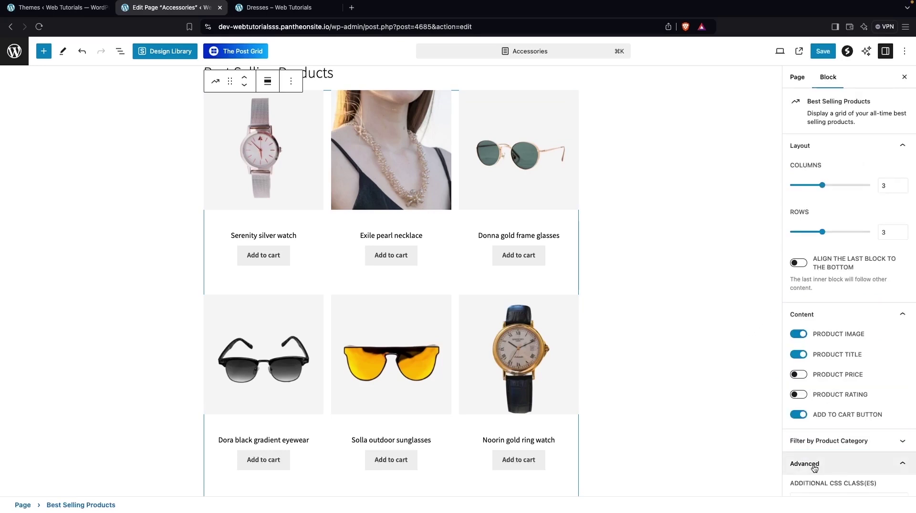
left_click(817, 462)
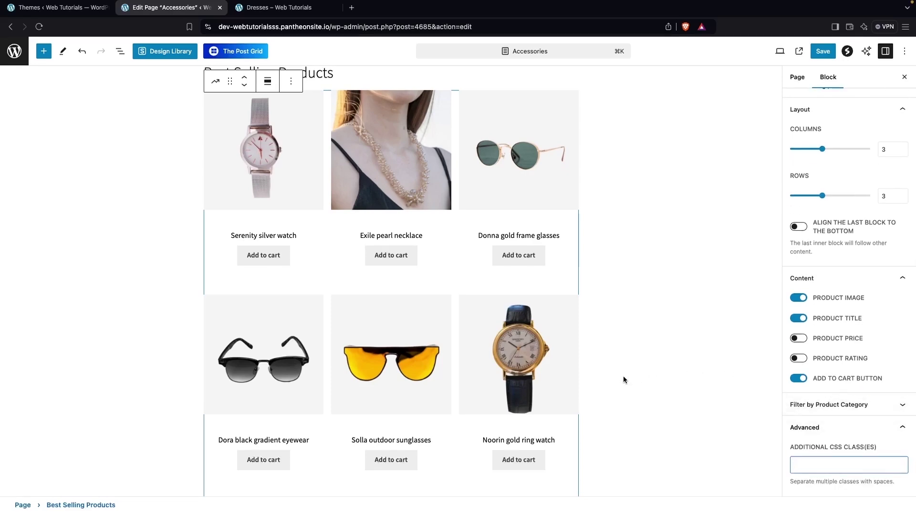
Examine the product ordering and stock status filter options of the On Sale Products grid
scroll(623, 377, "down", 10)
left_click(393, 204)
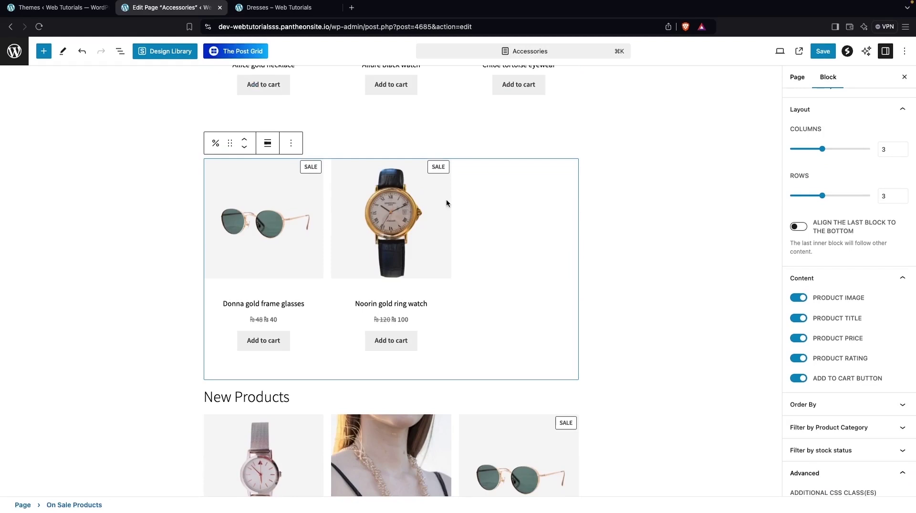
scroll(835, 368, "down", 2)
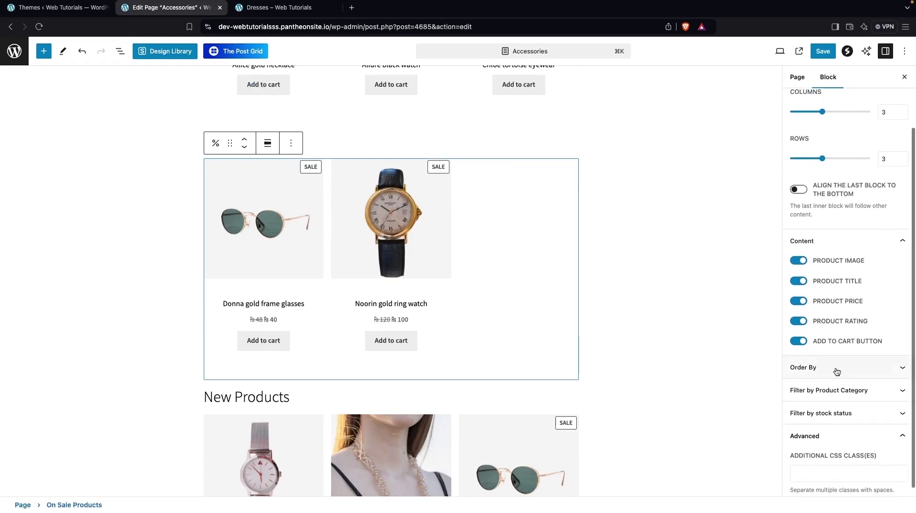
left_click(821, 360)
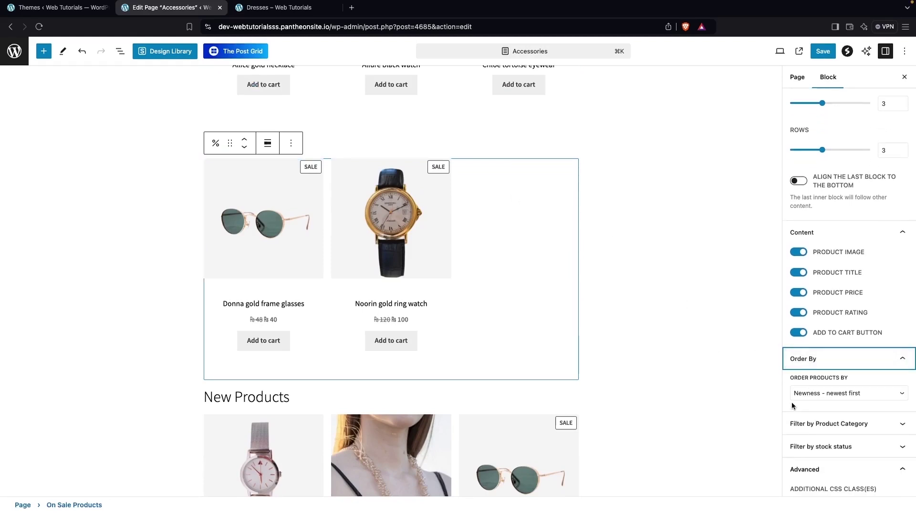
scroll(810, 363, "down", 2)
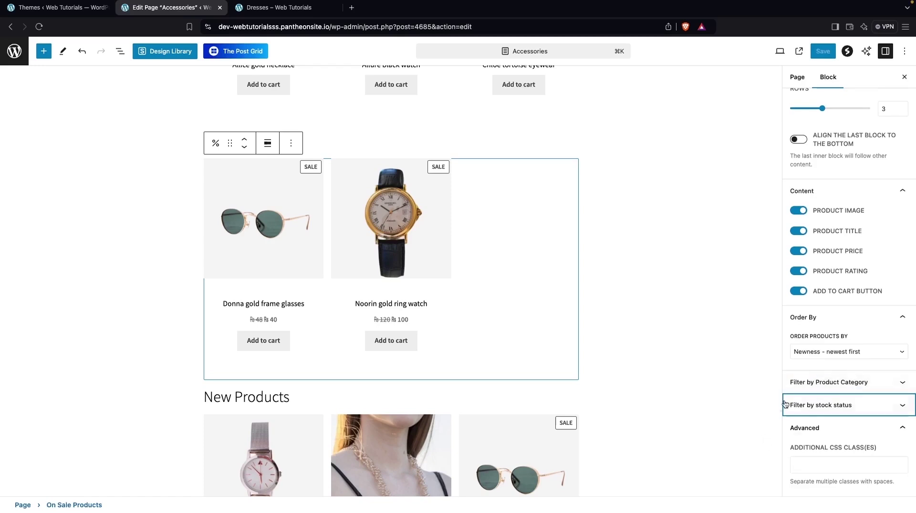
left_click(822, 406)
scroll(816, 430, "down", 4)
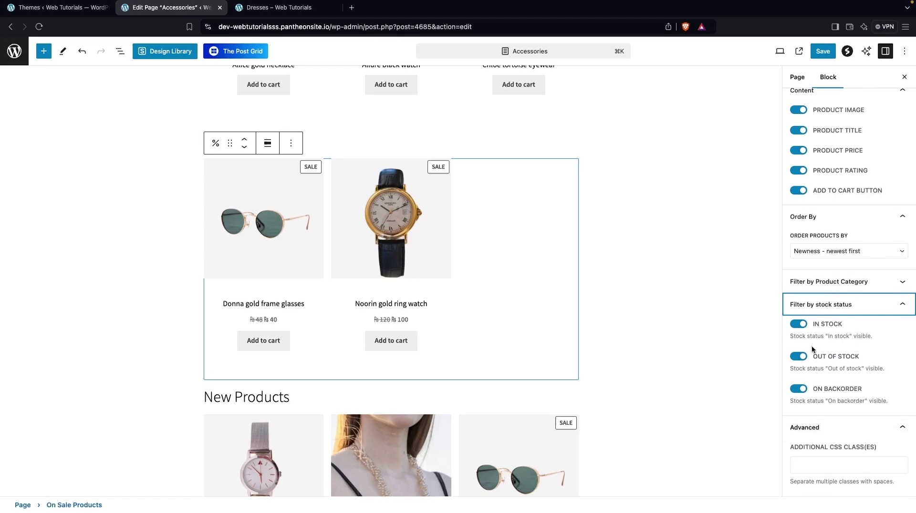
scroll(762, 337, "up", 2)
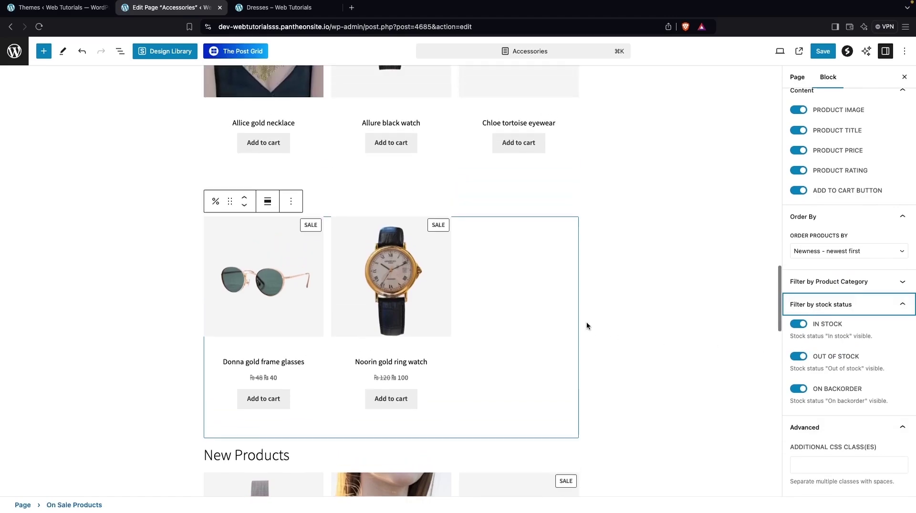
Select the Newest Products grid and review its layout, content and filter settings
scroll(586, 321, "down", 5)
left_click(405, 271)
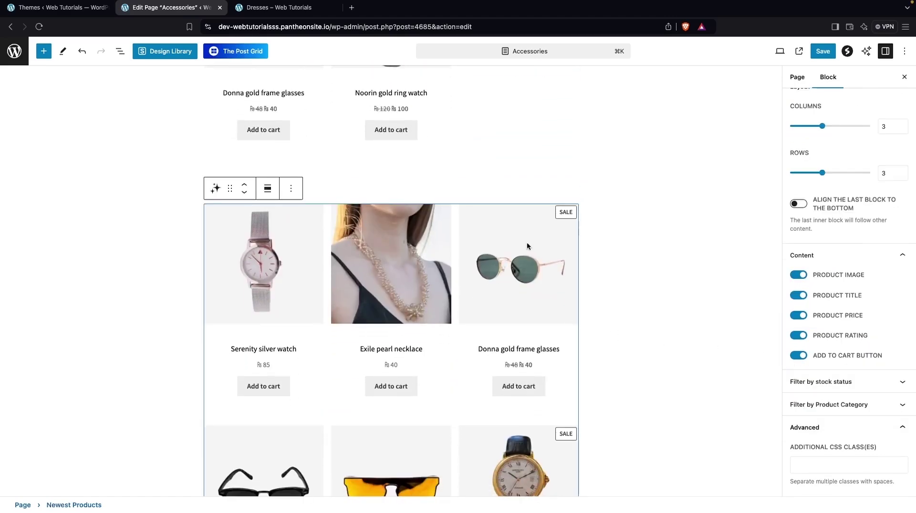
scroll(820, 247, "up", 2)
scroll(820, 247, "down", 2)
scroll(428, 302, "down", 5)
scroll(428, 302, "down", 7)
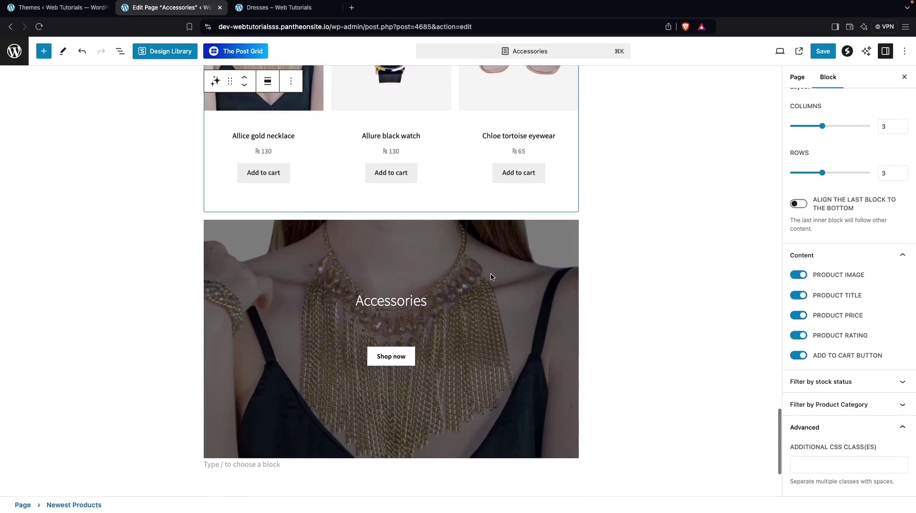
Give the Accessories featured category banner a linear gradient overlay using the peach-to-red-to-dark-purple preset
left_click(492, 277)
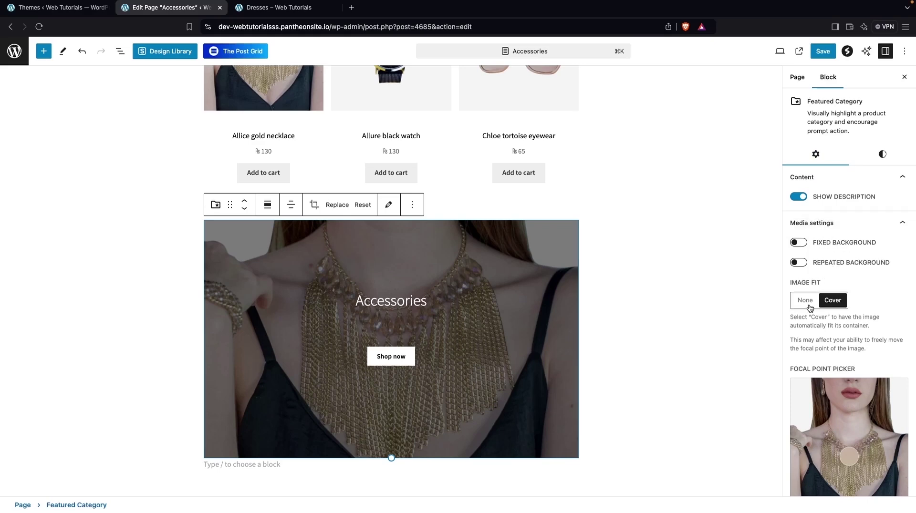
scroll(811, 308, "down", 3)
scroll(810, 309, "down", 2)
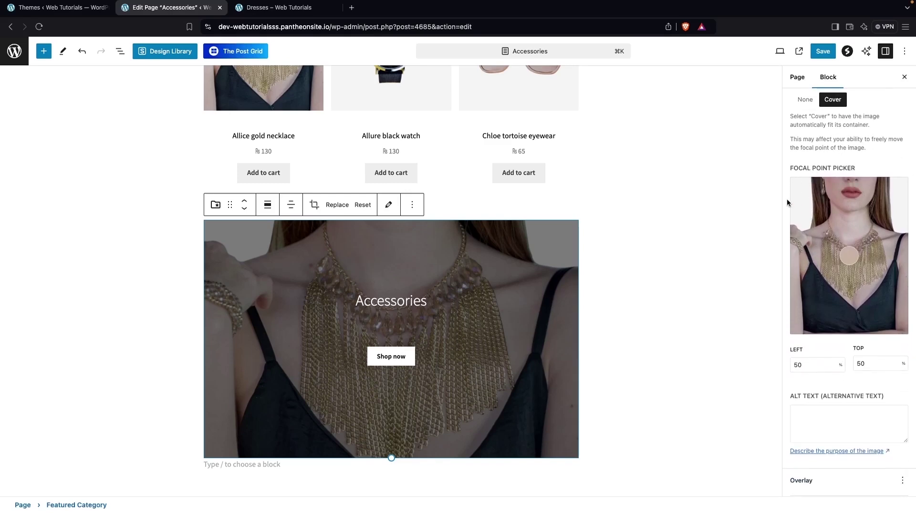
scroll(805, 275, "down", 5)
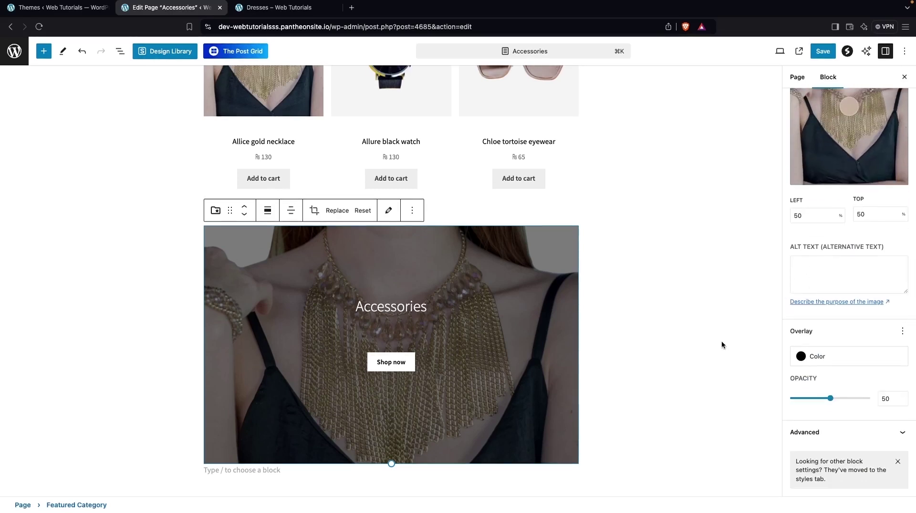
left_click(824, 363)
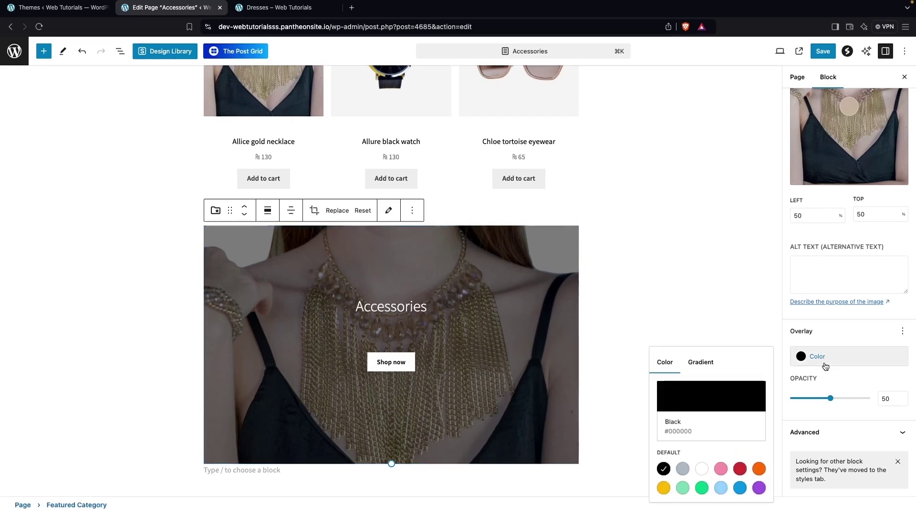
left_click(702, 363)
scroll(666, 322, "down", 2)
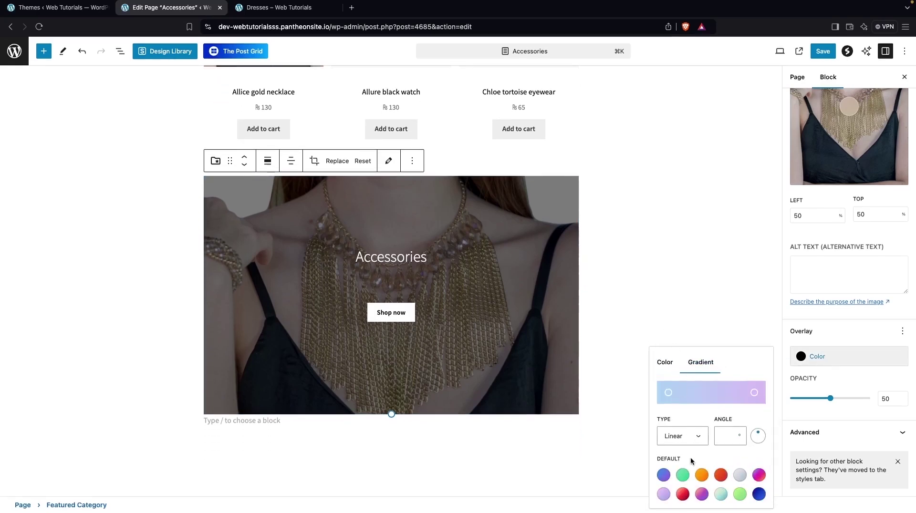
left_click(682, 494)
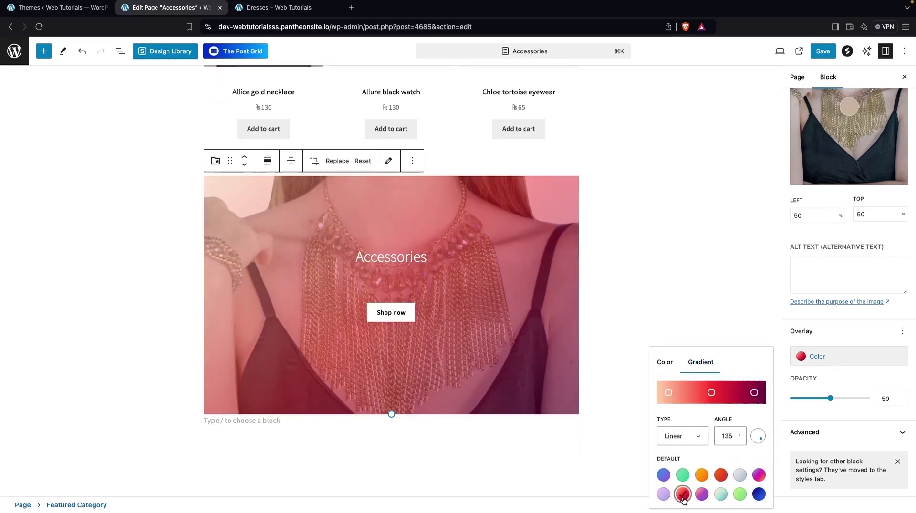
Recolor the banner overlay's gradient stops to black for the first, BC0000 for the middle and FF0095 for the last
left_click(668, 395)
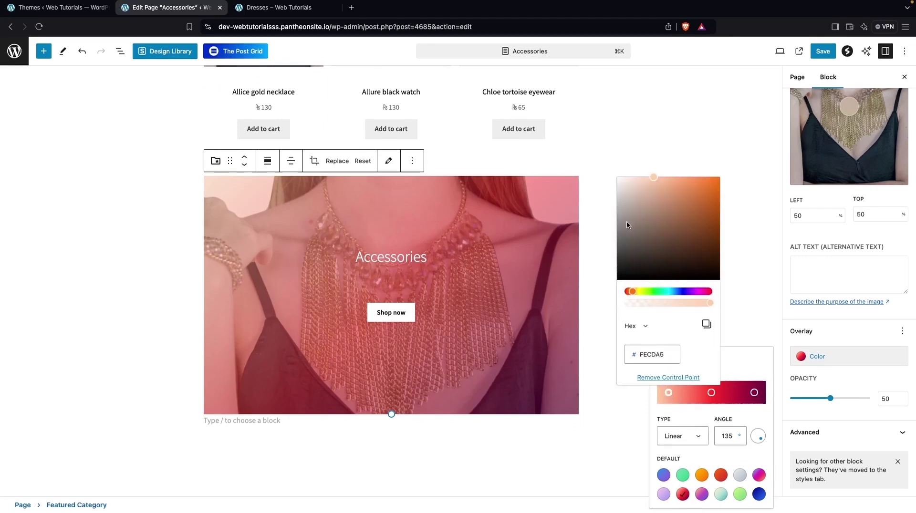
left_click_drag(627, 225, 619, 283)
left_click(712, 394)
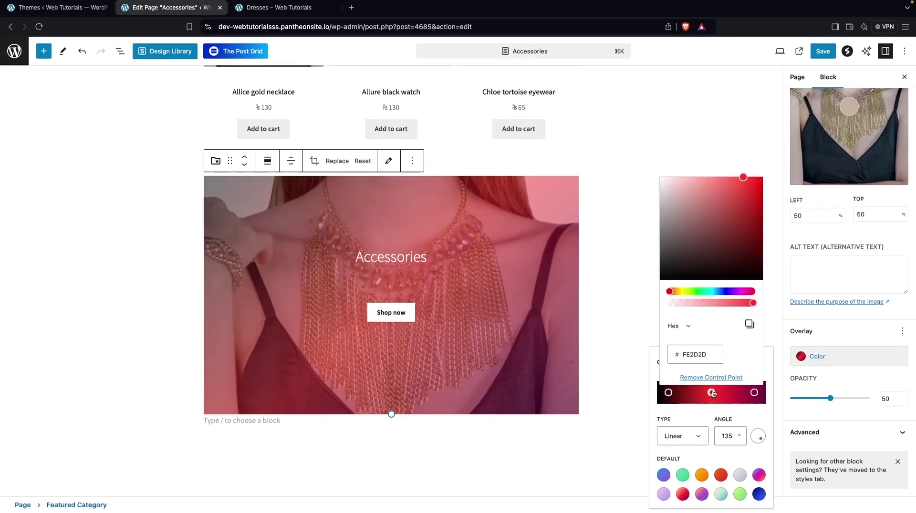
left_click_drag(745, 178, 766, 203)
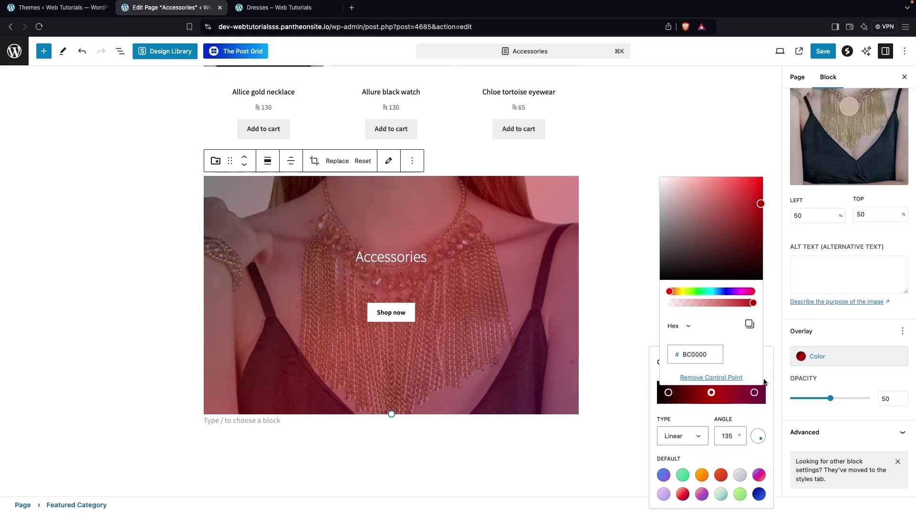
left_click(755, 394)
left_click_drag(804, 236, 805, 170)
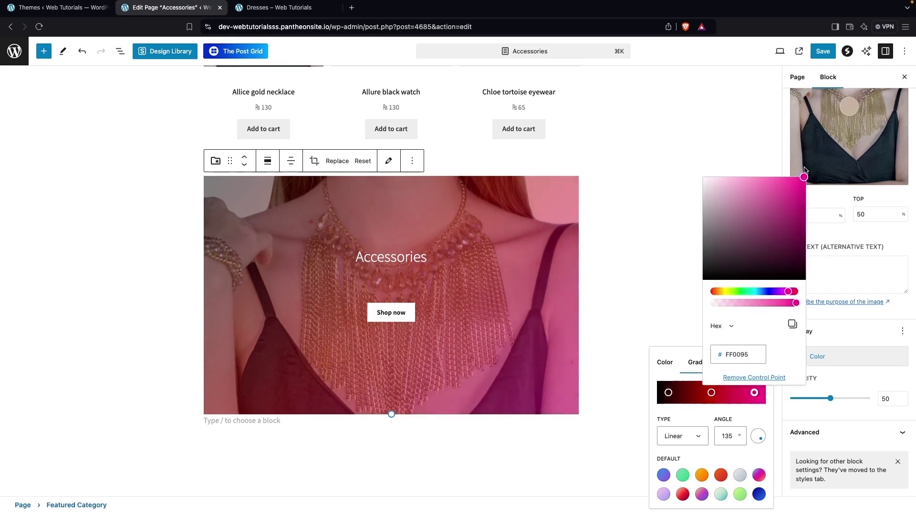
left_click(686, 170)
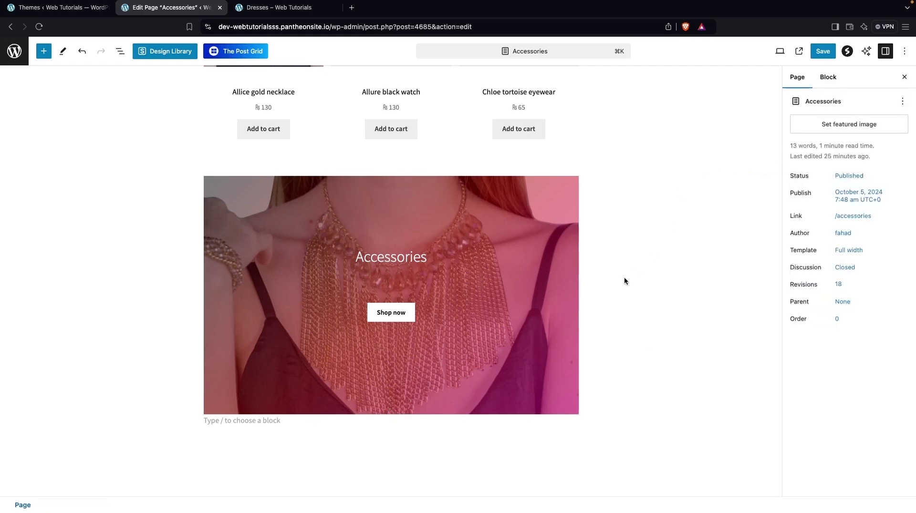
left_click(478, 378)
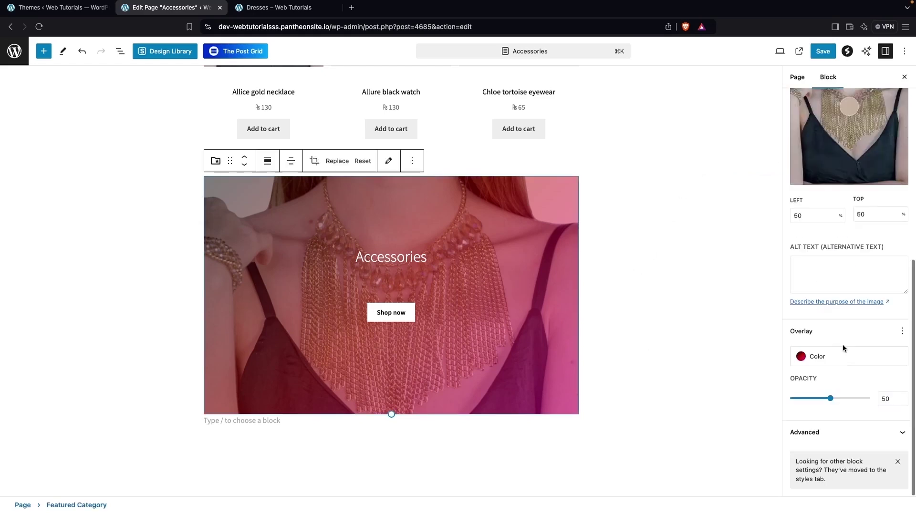
Inspect the banner's Shop now button link and its replacement image choices in the media library, keeping the current image
left_click(382, 315)
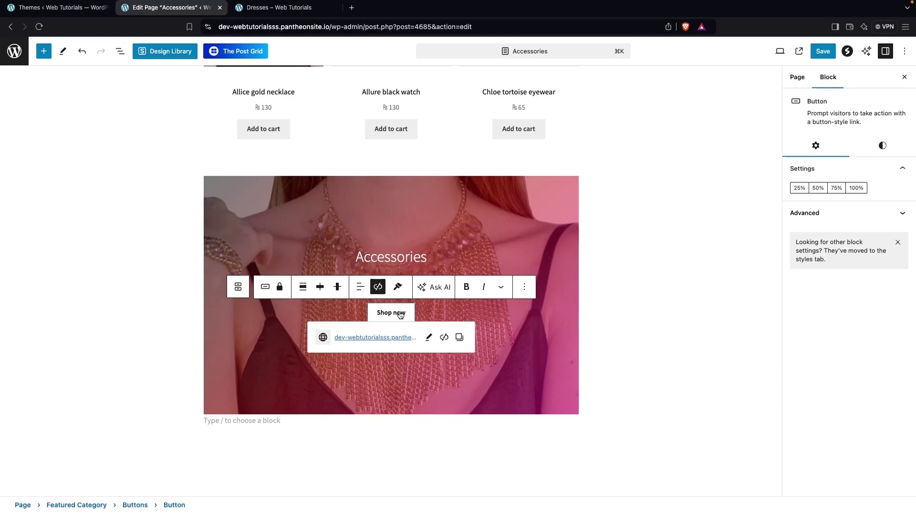
left_click(335, 206)
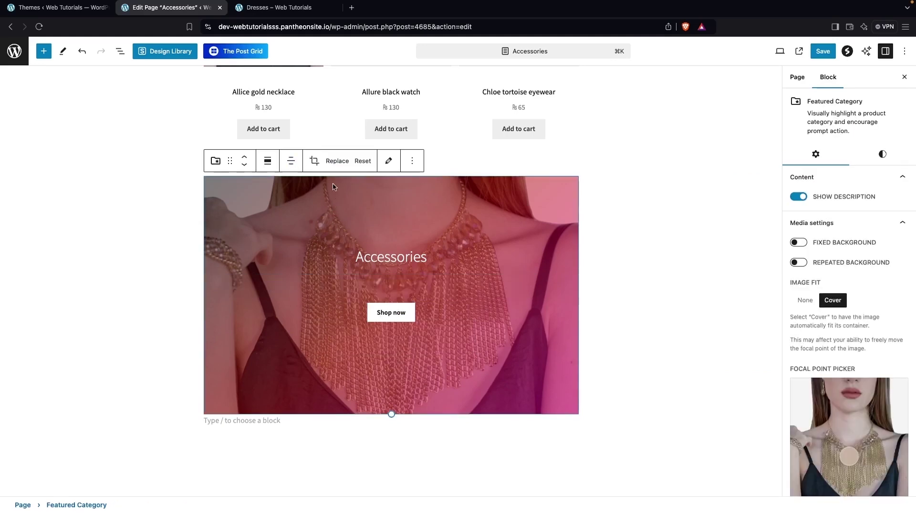
left_click(335, 163)
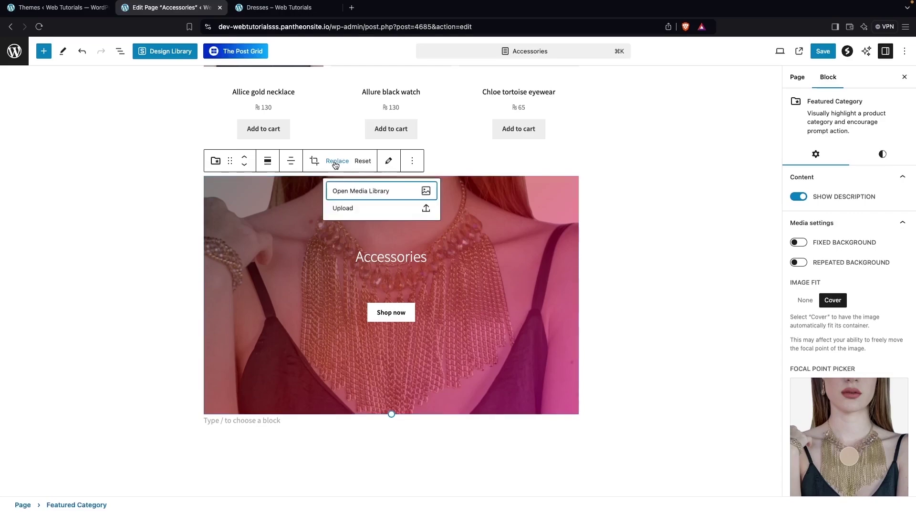
left_click(395, 196)
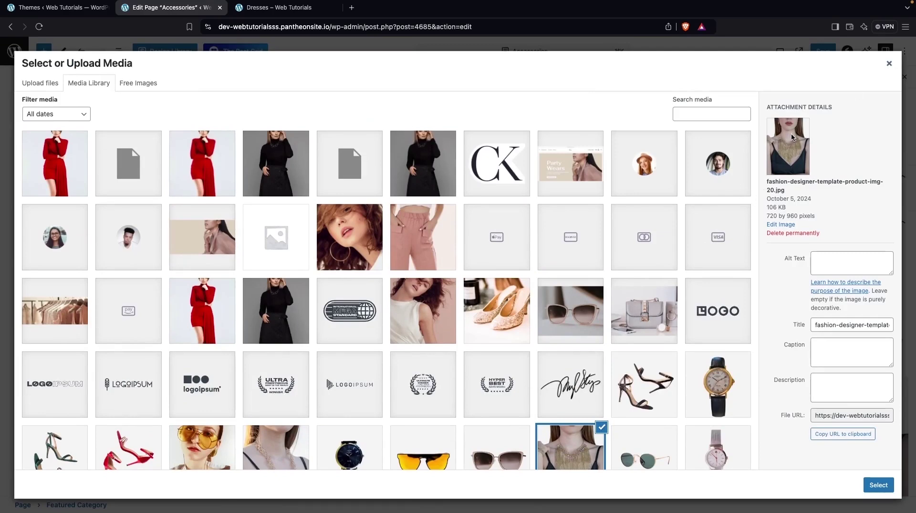
left_click(889, 63)
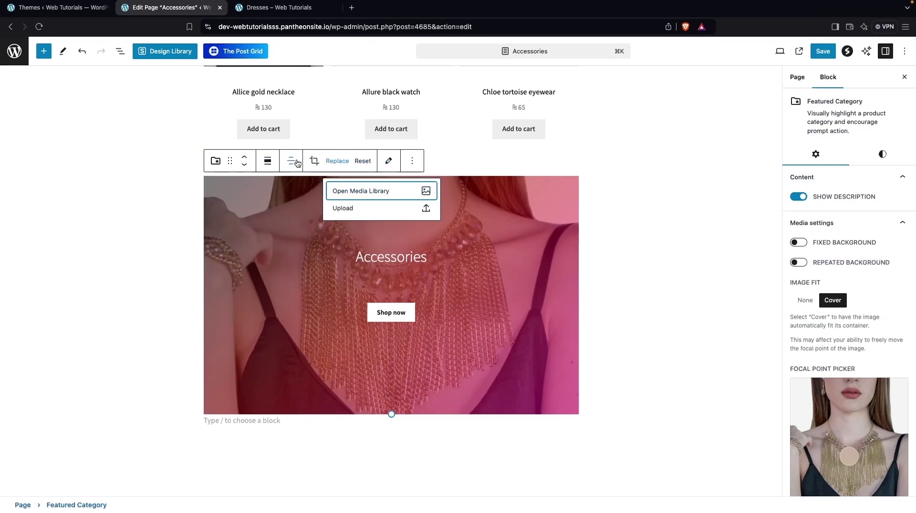
Look over the banner's width options, then try right-aligned text and return it to centered
left_click(274, 169)
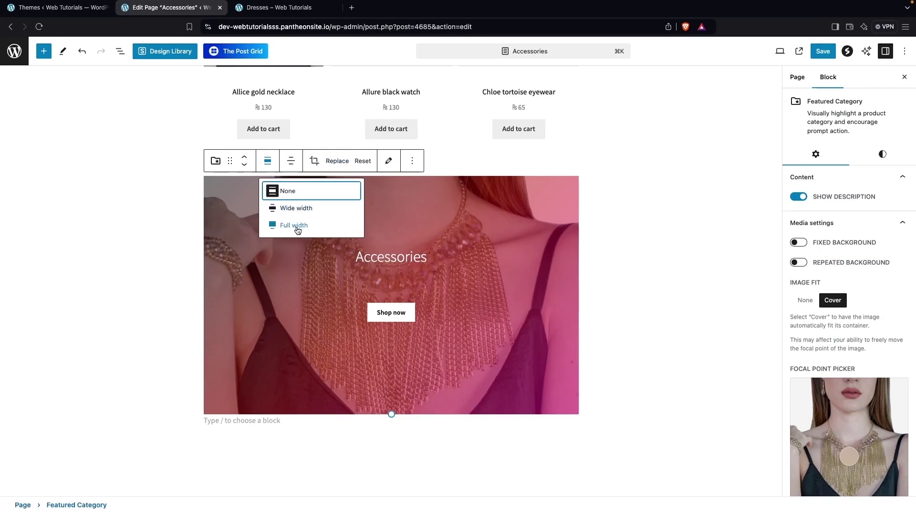
left_click(291, 164)
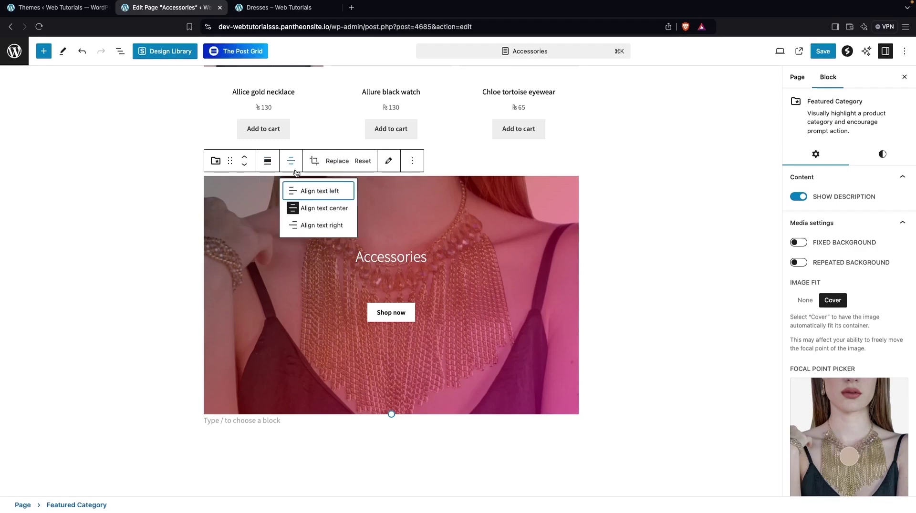
left_click(317, 226)
left_click(292, 161)
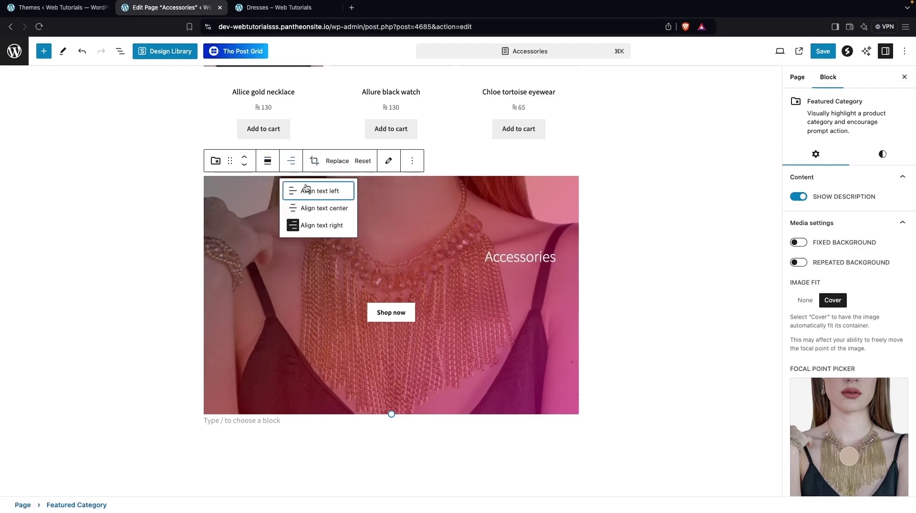
left_click(314, 206)
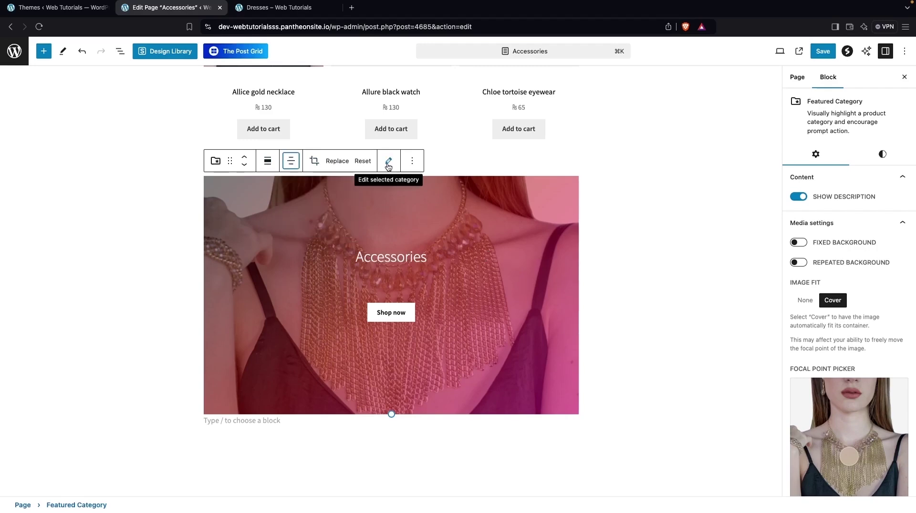
left_click(412, 162)
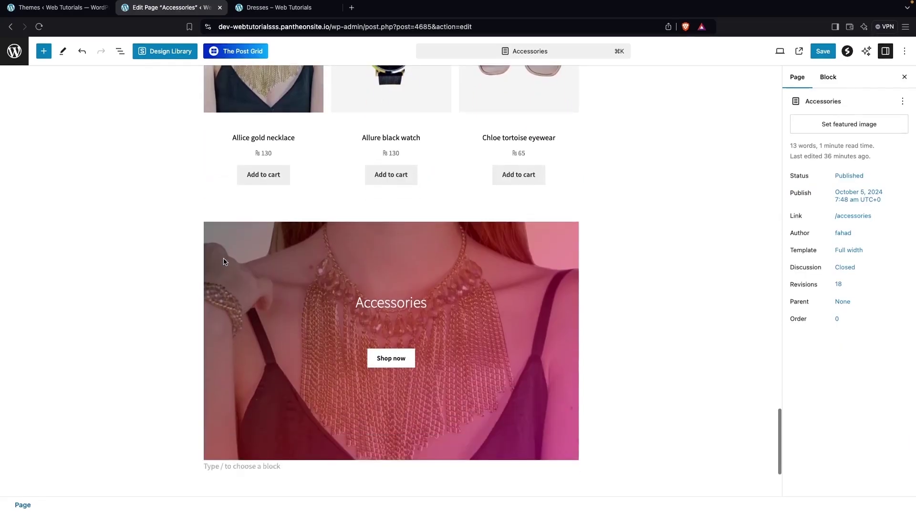
Copy the Featured Products heading's style and paste it onto the Best Selling Products heading
scroll(225, 262, "up", 20)
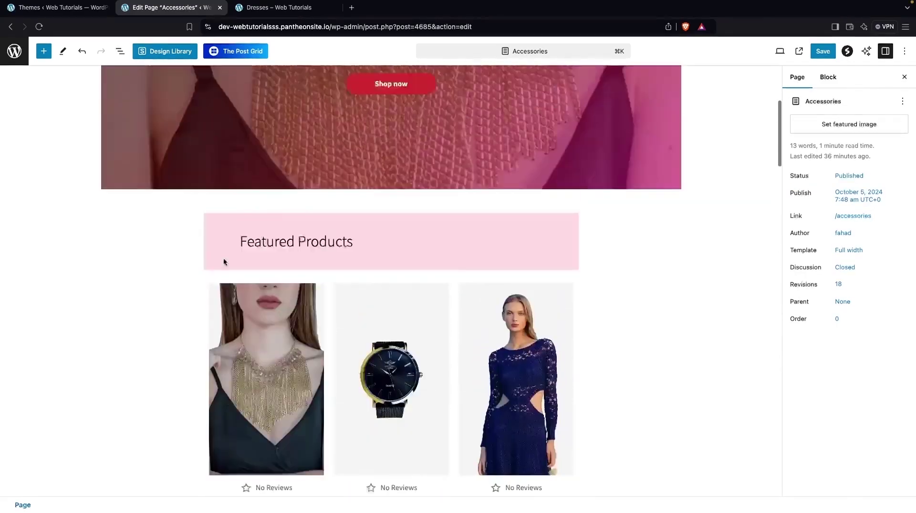
scroll(224, 262, "down", 4)
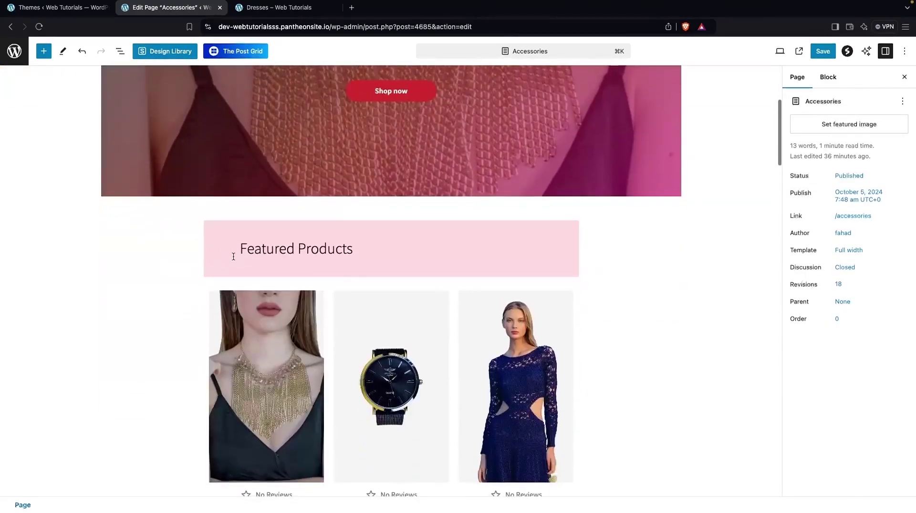
right_click(372, 235)
key("Escape")
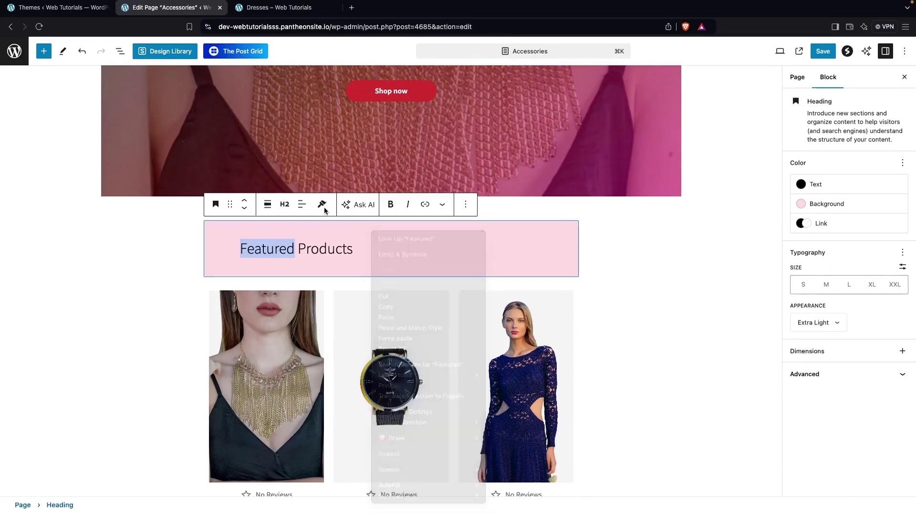
scroll(310, 331, "down", 8)
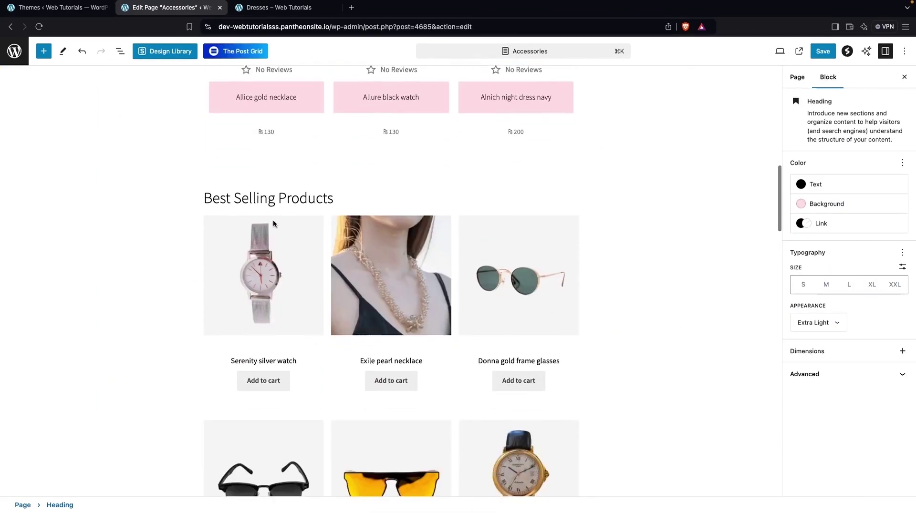
left_click(279, 197)
left_click(322, 172)
scroll(296, 262, "down", 13)
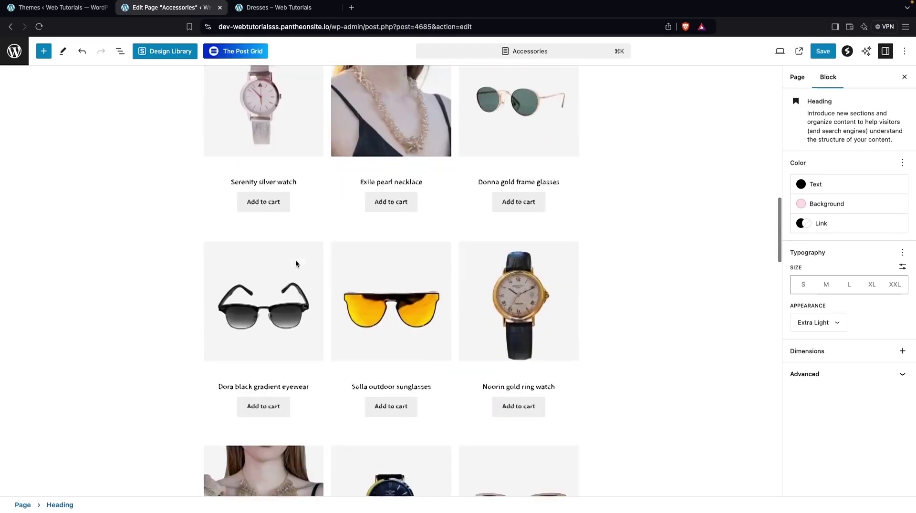
Paste the copied heading style onto the On Sales heading
left_click(256, 219)
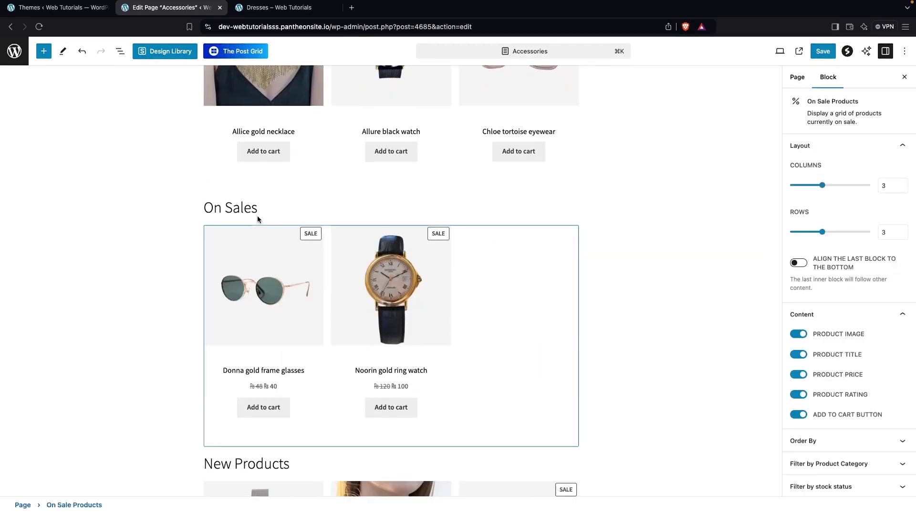
left_click(251, 209)
left_click(322, 183)
left_click(303, 221)
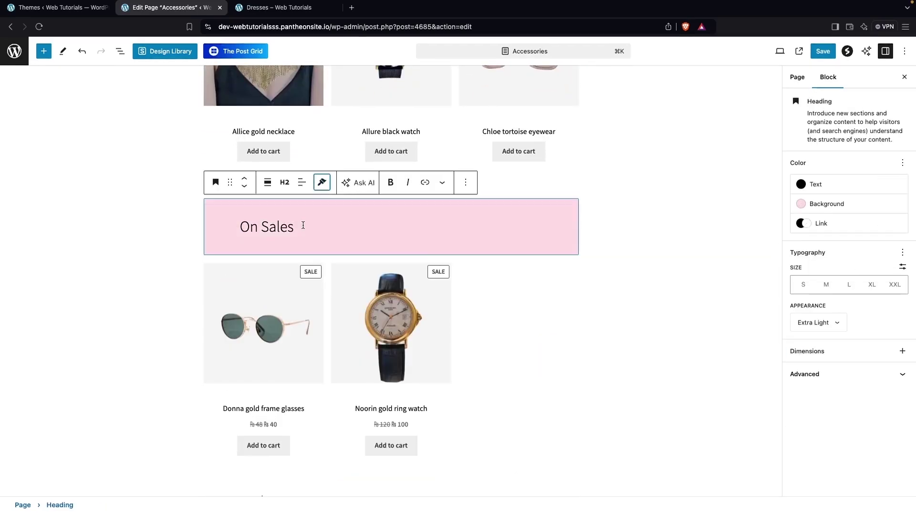
Paste the copied heading style onto the New Products heading
scroll(305, 340, "down", 7)
left_click(261, 126)
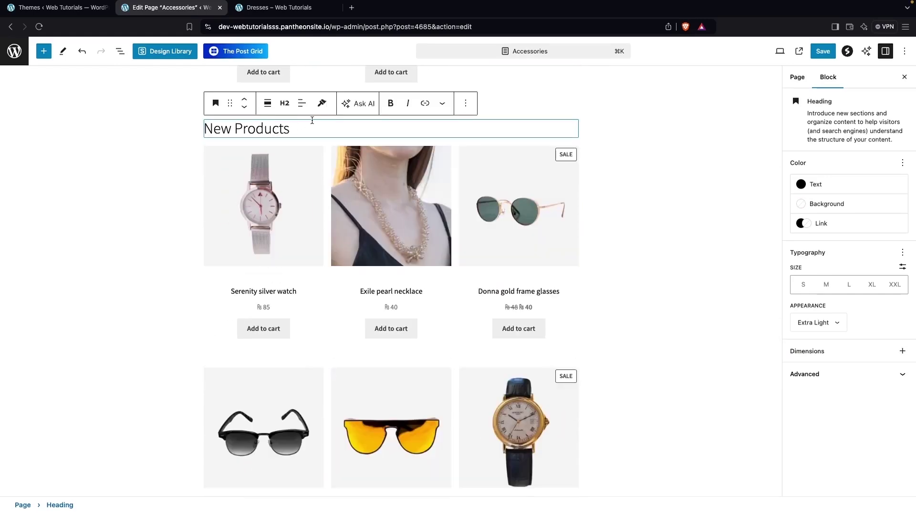
left_click(322, 103)
left_click(307, 141)
scroll(310, 262, "down", 7)
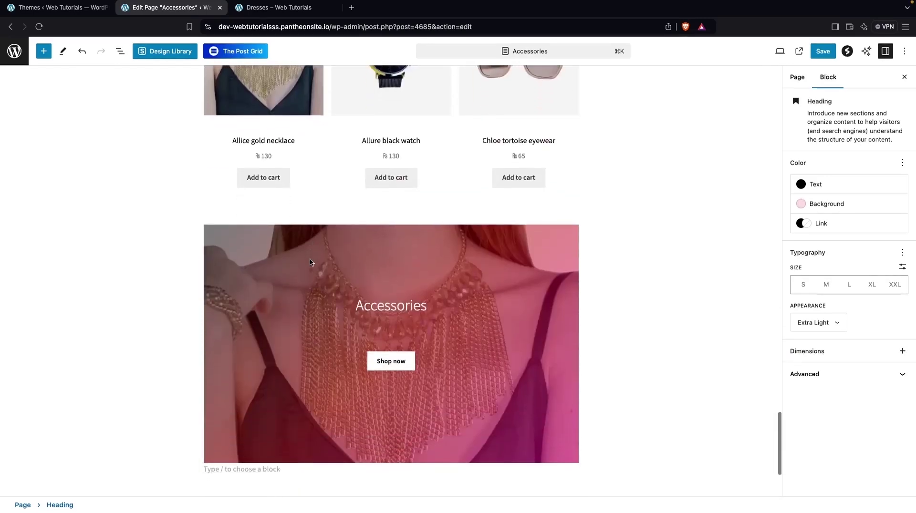
Copy the style of the Shop now button in the Allice gold necklace banner
scroll(310, 263, "up", 20)
scroll(310, 262, "up", 15)
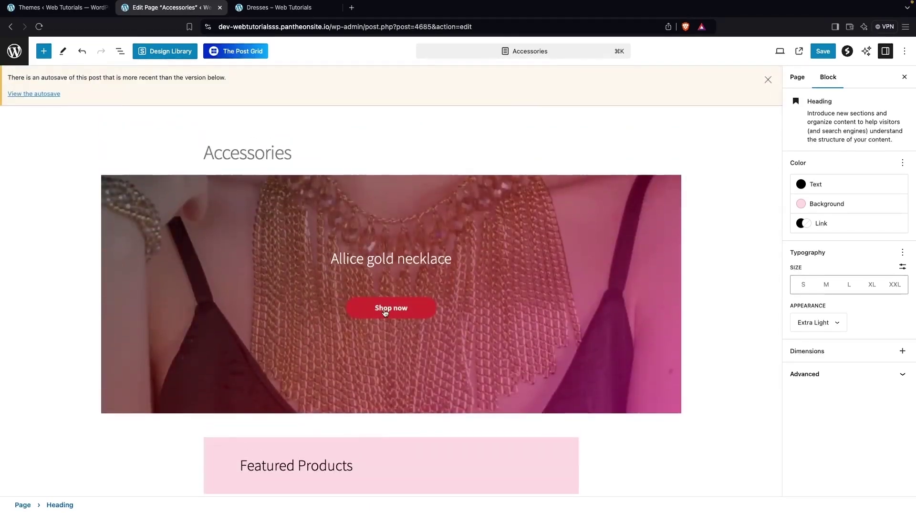
right_click(386, 313)
left_click(375, 281)
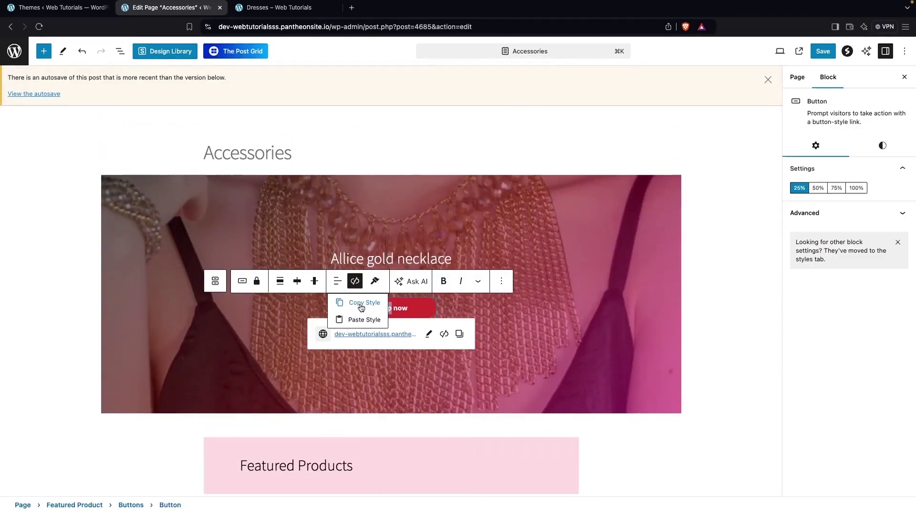
left_click(361, 304)
Paste the copied button style onto the Shop now button in the Accessories category banner and deselect it
scroll(342, 374, "down", 20)
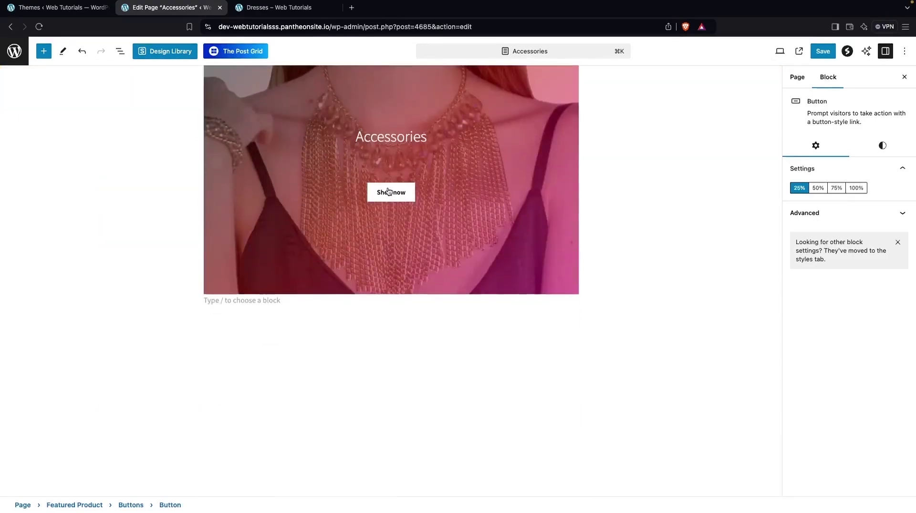
right_click(389, 191)
left_click(391, 170)
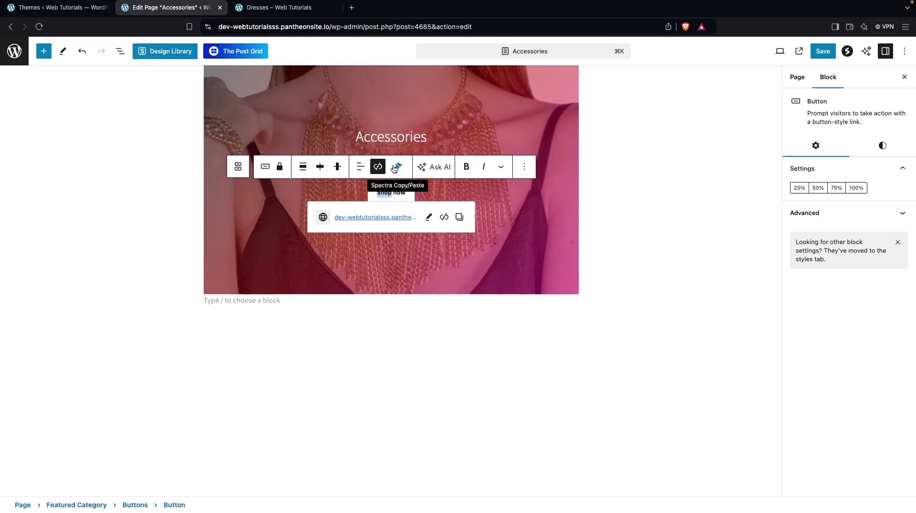
left_click(397, 167)
left_click(377, 211)
scroll(600, 171, "up", 1)
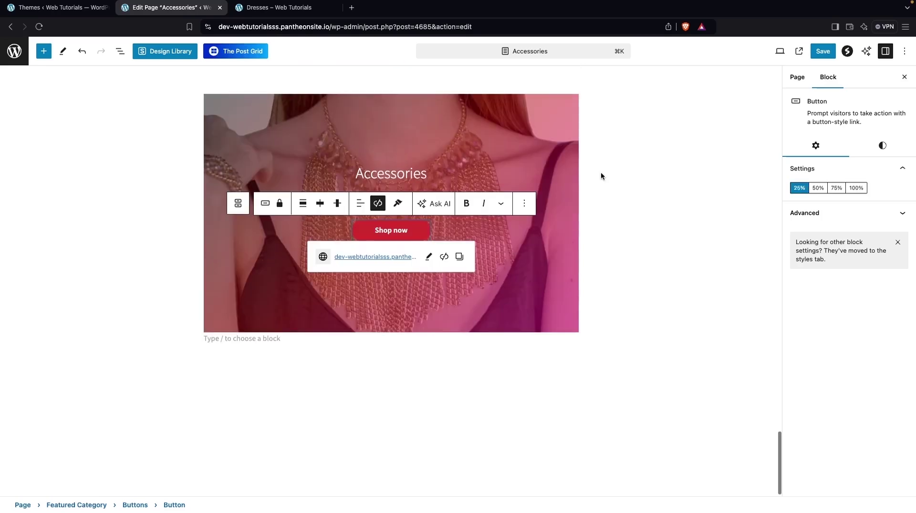
left_click(657, 165)
Review the restyled Accessories page and save it
scroll(600, 162, "down", 15)
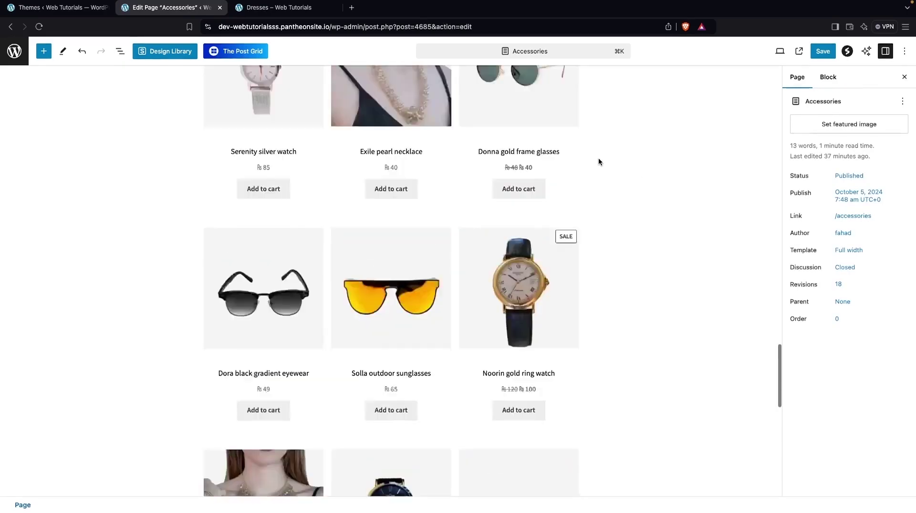
scroll(599, 162, "up", 8)
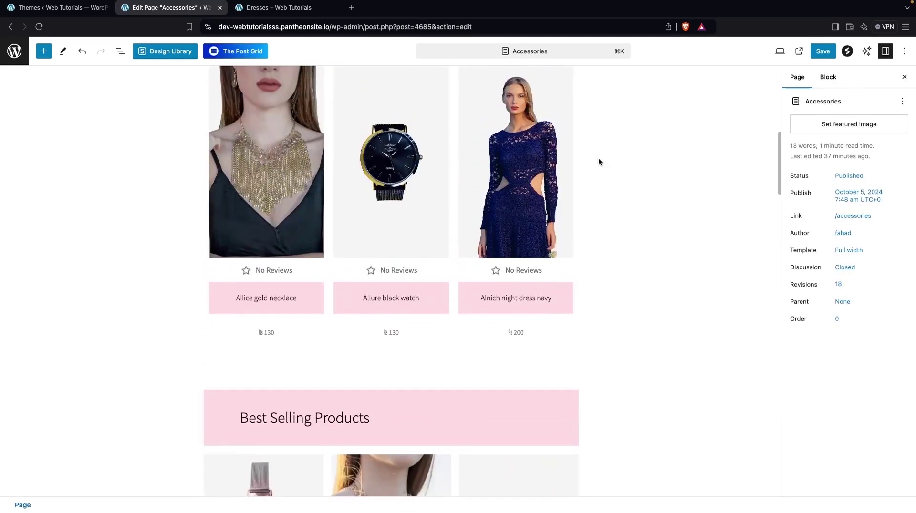
scroll(598, 161, "up", 10)
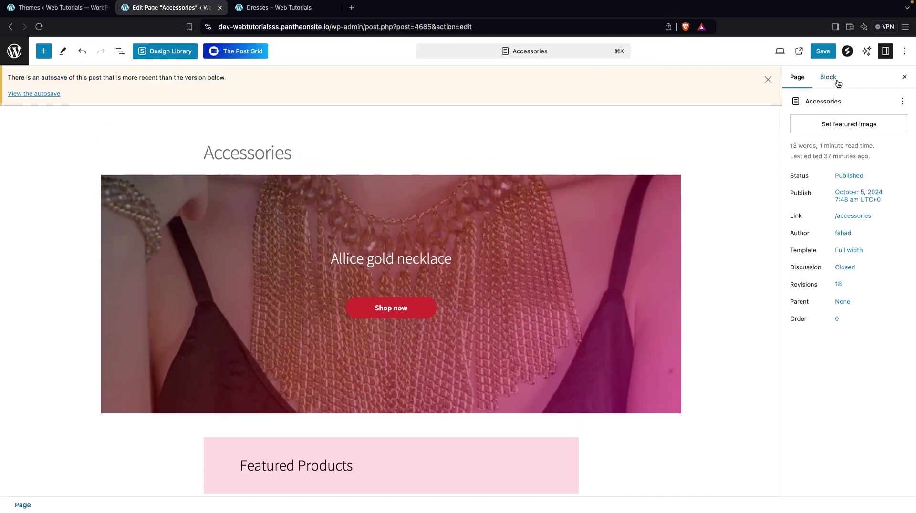
left_click(822, 54)
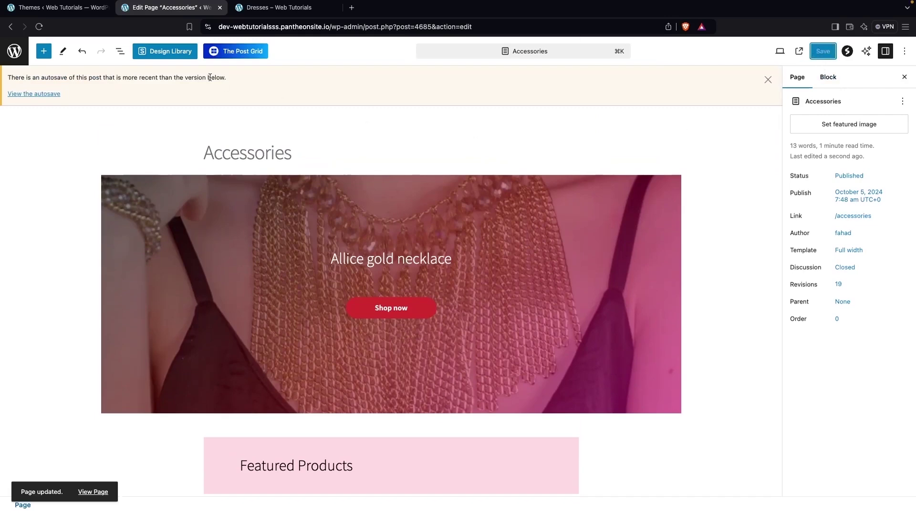
Open the installed plugins list in the WordPress dashboard and go to the 301 Redirects settings
left_click(59, 10)
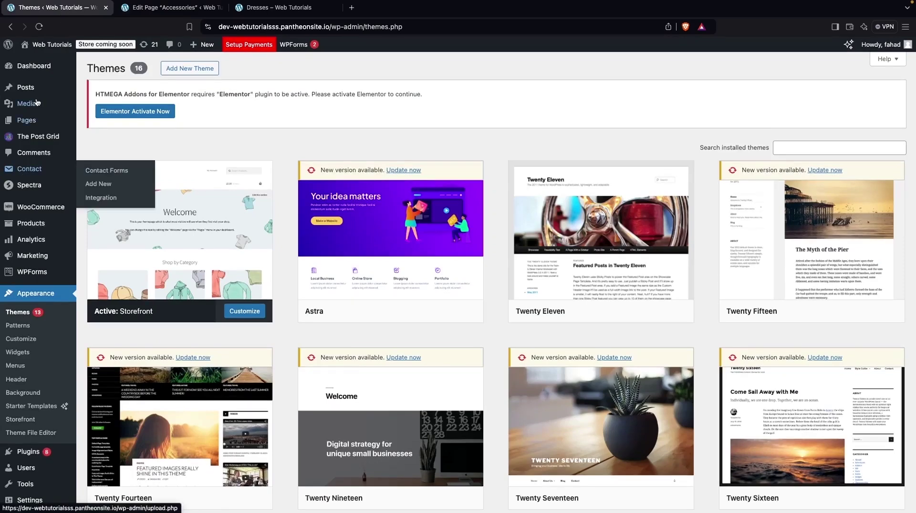
scroll(31, 334, "down", 1)
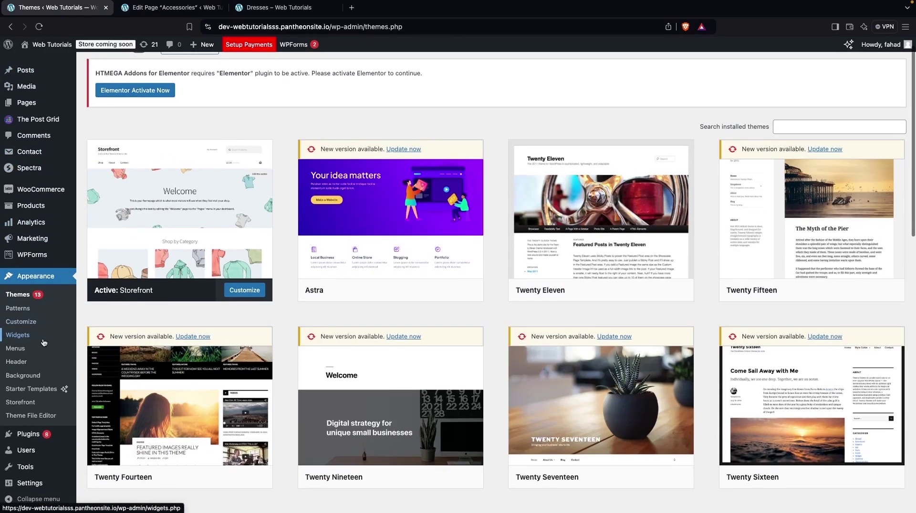
mouse_move(29, 458)
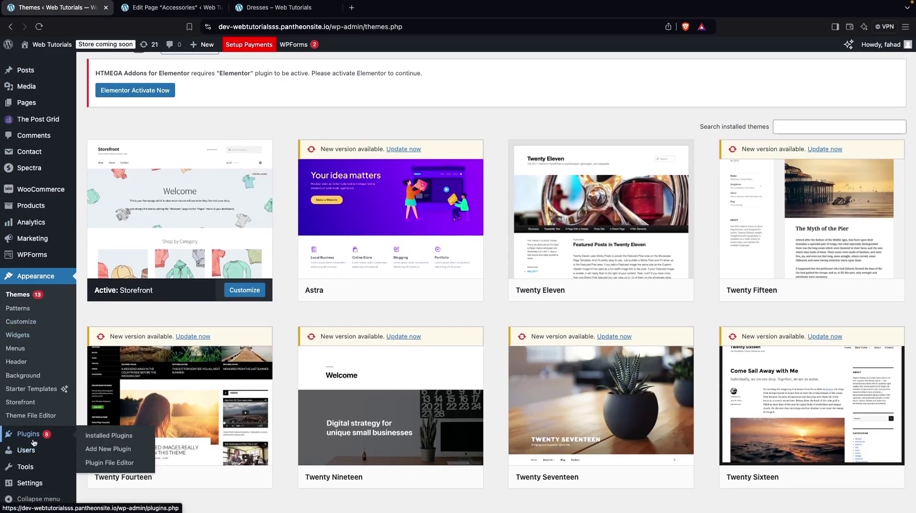
left_click(90, 439)
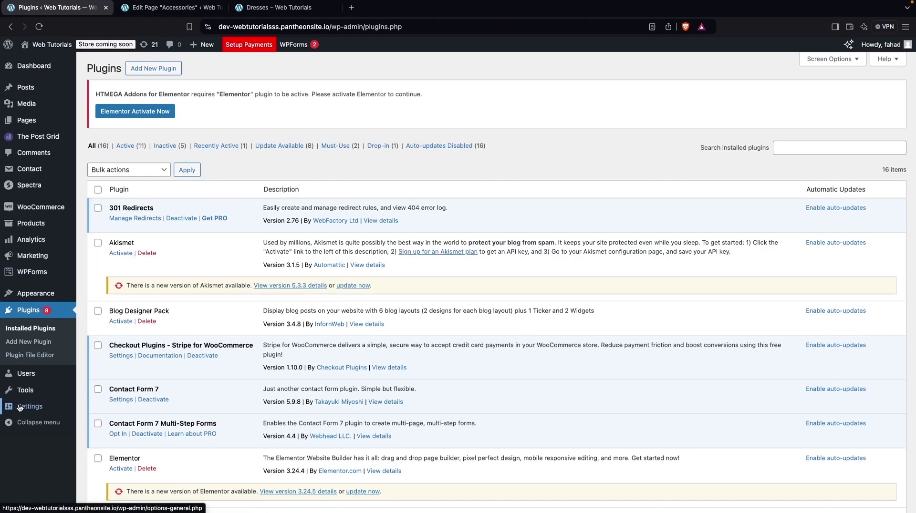
mouse_move(49, 410)
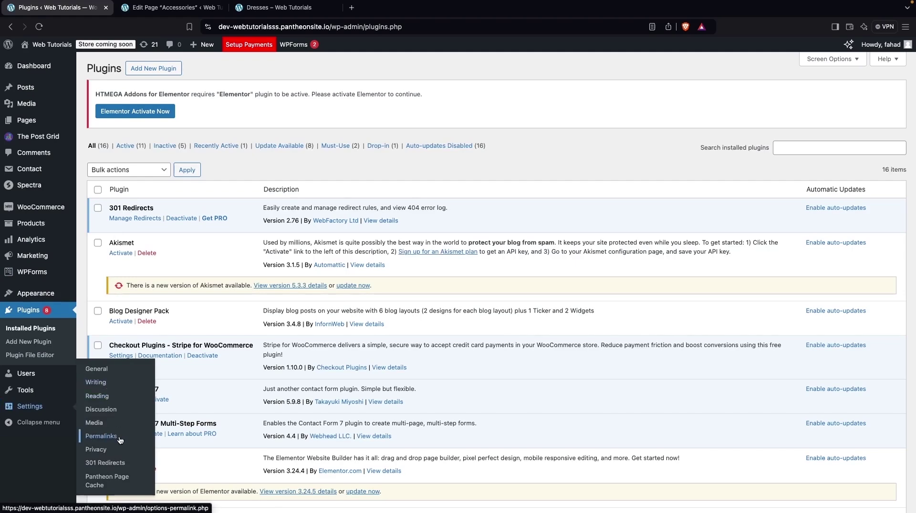
left_click(108, 463)
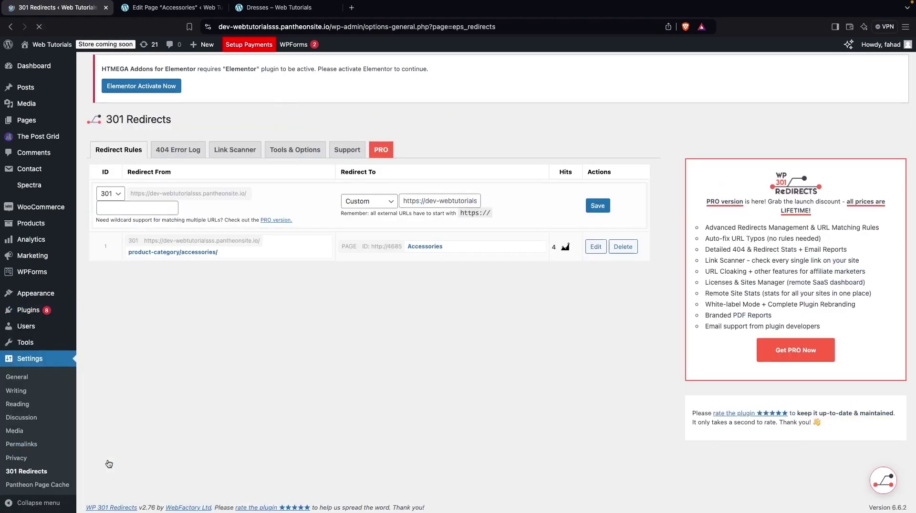
Copy the Dresses category page's URL, ending in product-category/dresses/, into the new 301 redirect rule's Redirect From field
left_click(159, 216)
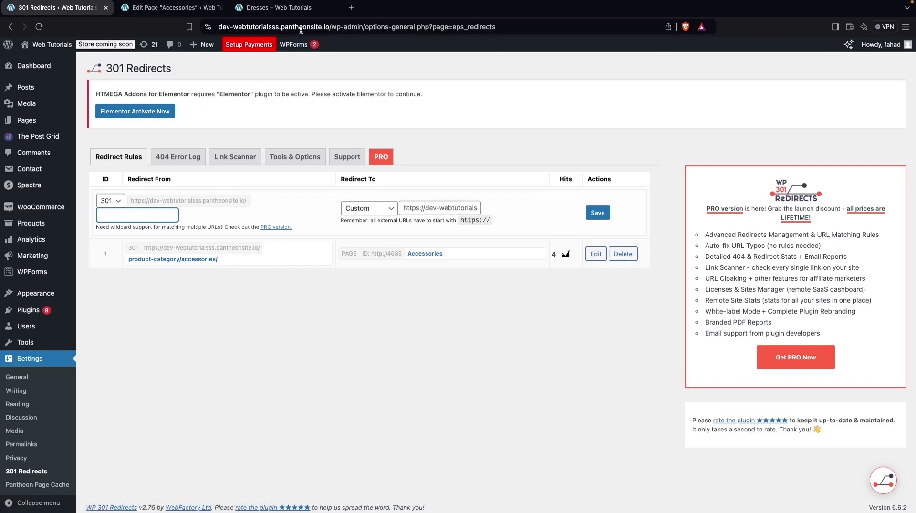
left_click(279, 7)
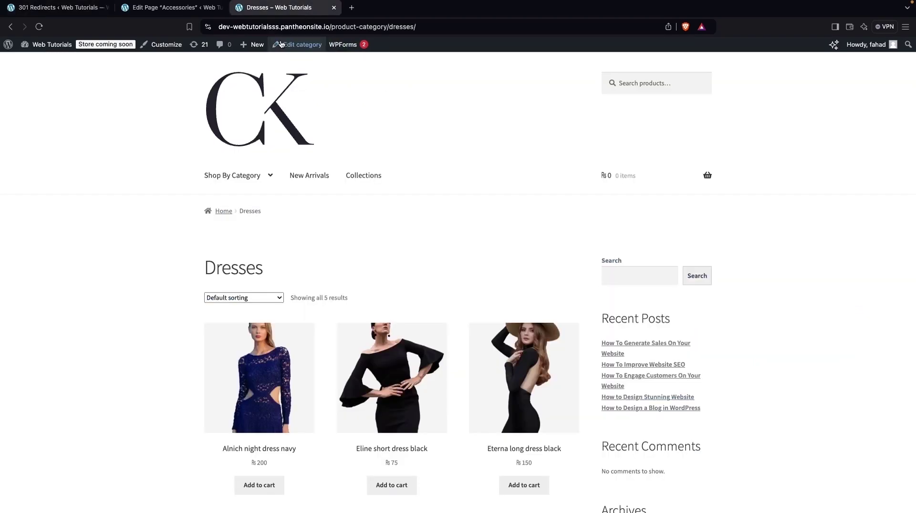
left_click(302, 22)
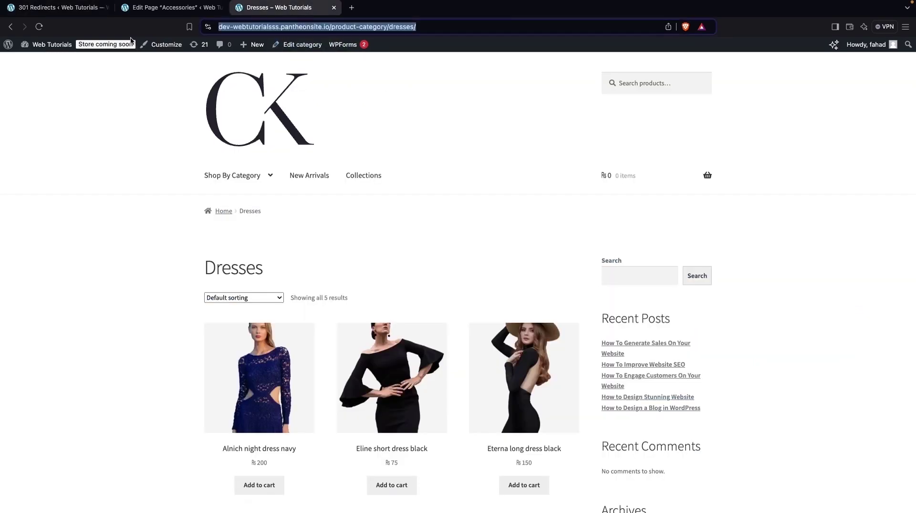
key("ctrl+c")
left_click(58, 7)
key("ctrl+v")
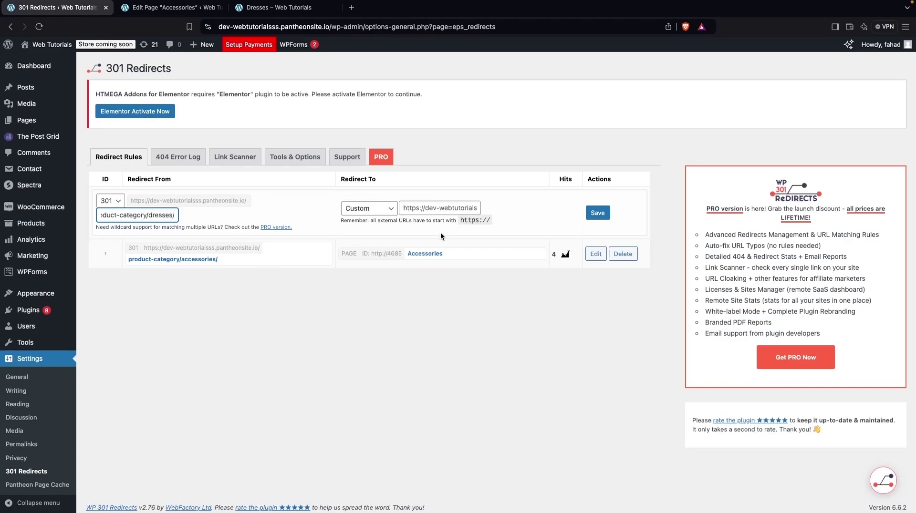
View the published Accessories page and paste its URL, ending in /accessories/, into the new rule's Redirect To field
left_click(165, 8)
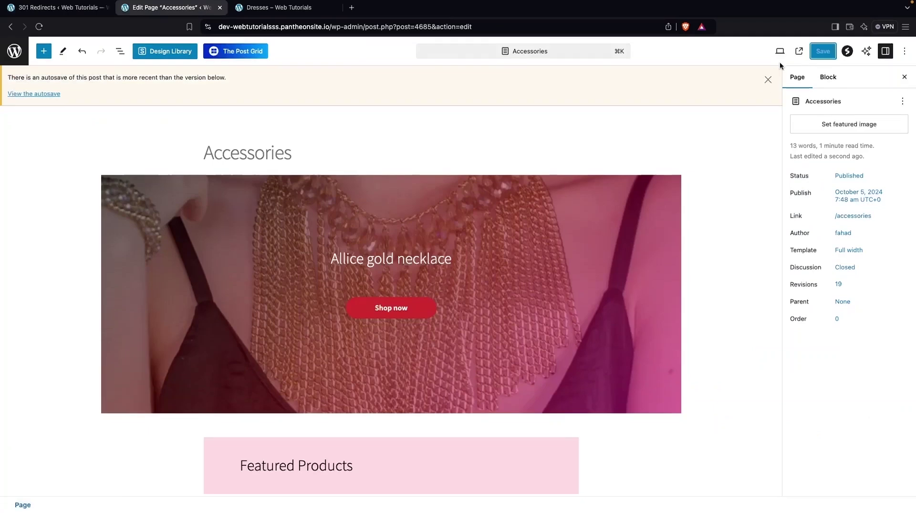
left_click(799, 51)
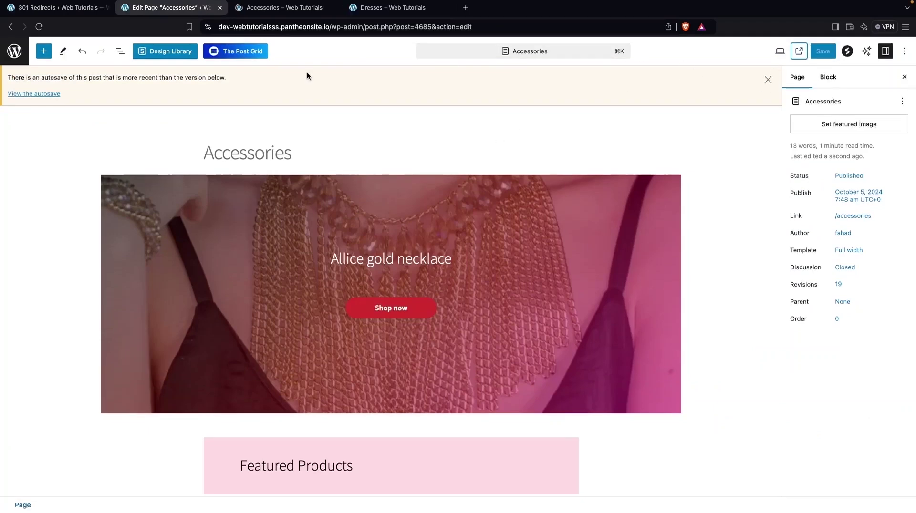
left_click(284, 8)
left_click(296, 27)
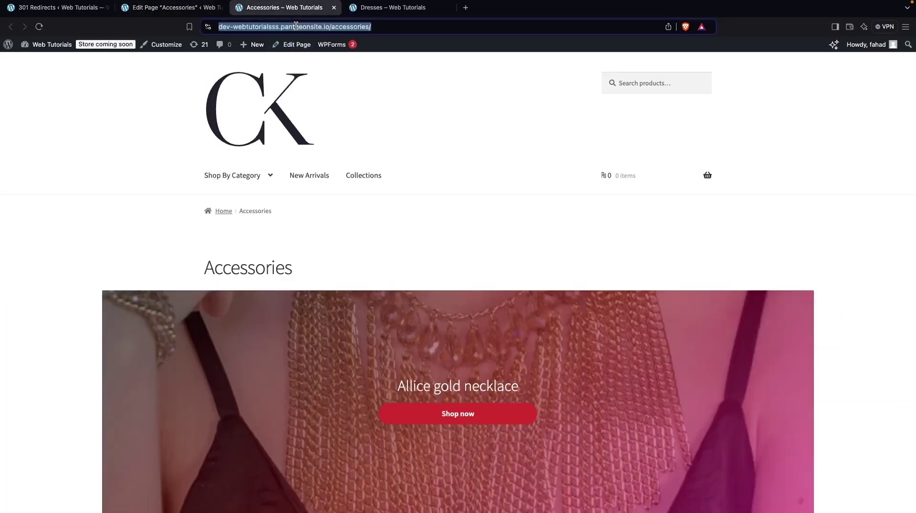
left_click(57, 7)
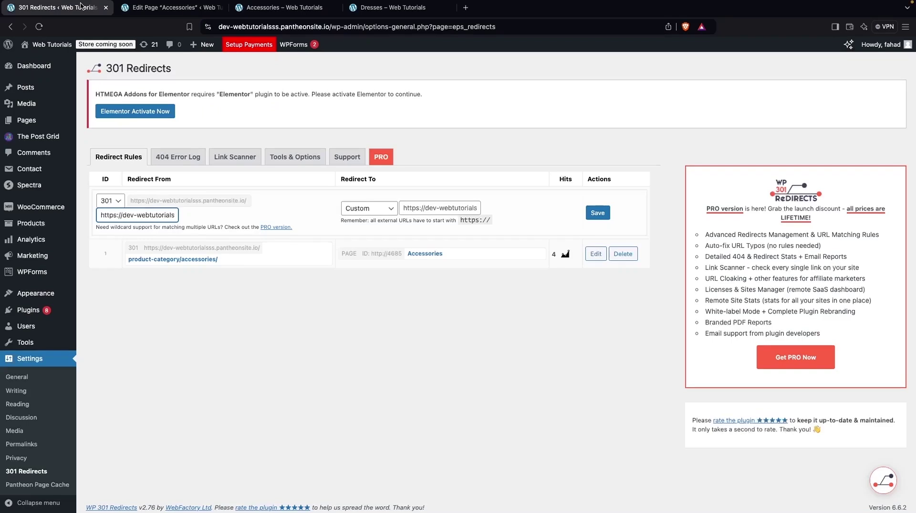
left_click(437, 210)
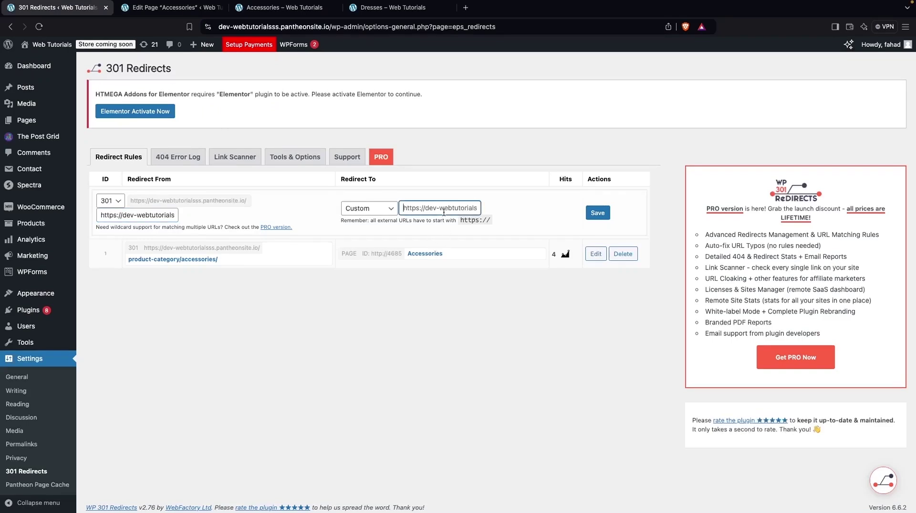
key("super+v")
Open Accessories from the storefront's Shop By Category list and examine the redirected page's banners, headings and product grids
left_click(145, 252)
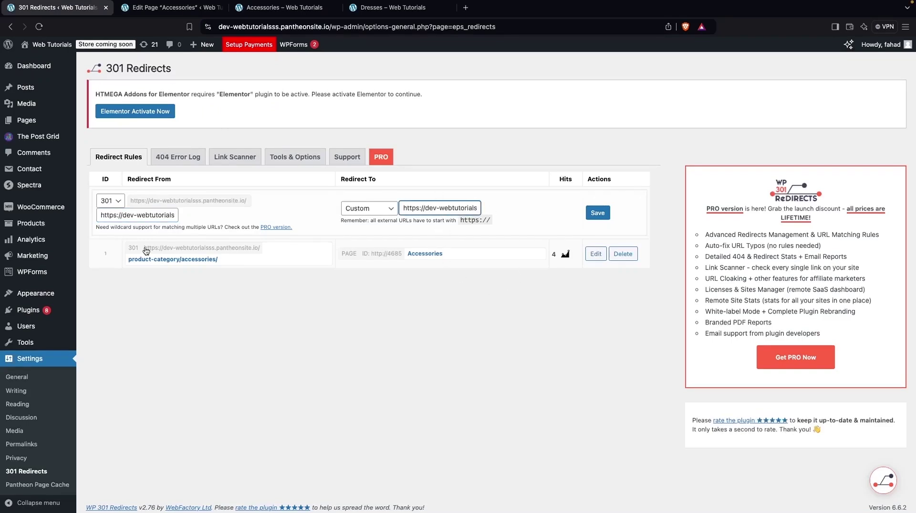
left_click(372, 18)
mouse_move(196, 179)
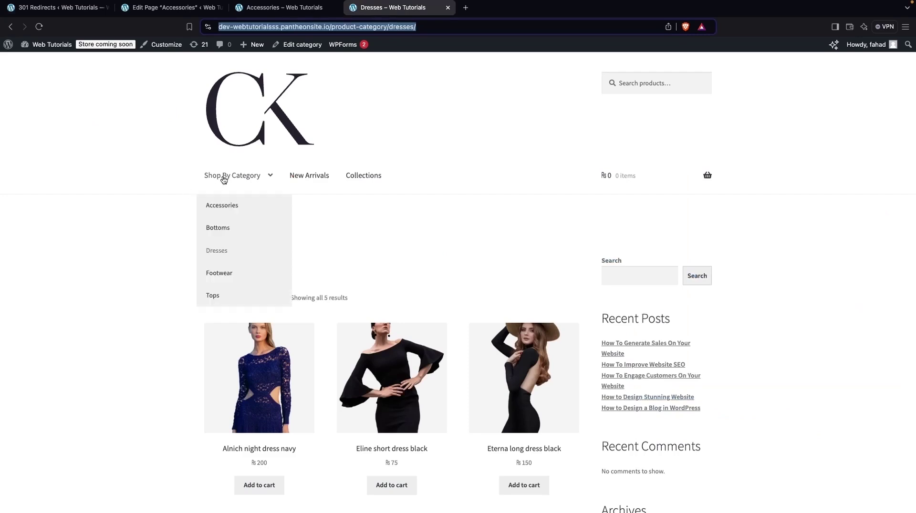
left_click(222, 205)
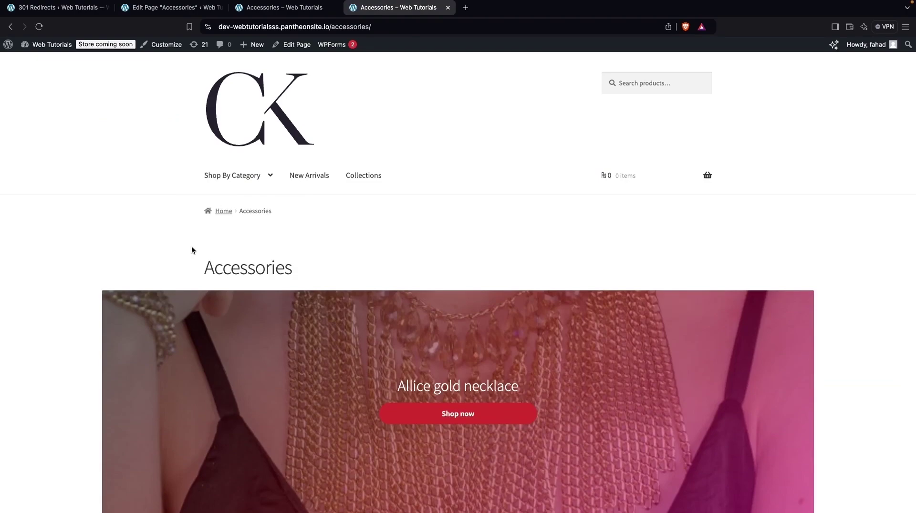
scroll(262, 313, "down", 10)
scroll(262, 315, "down", 20)
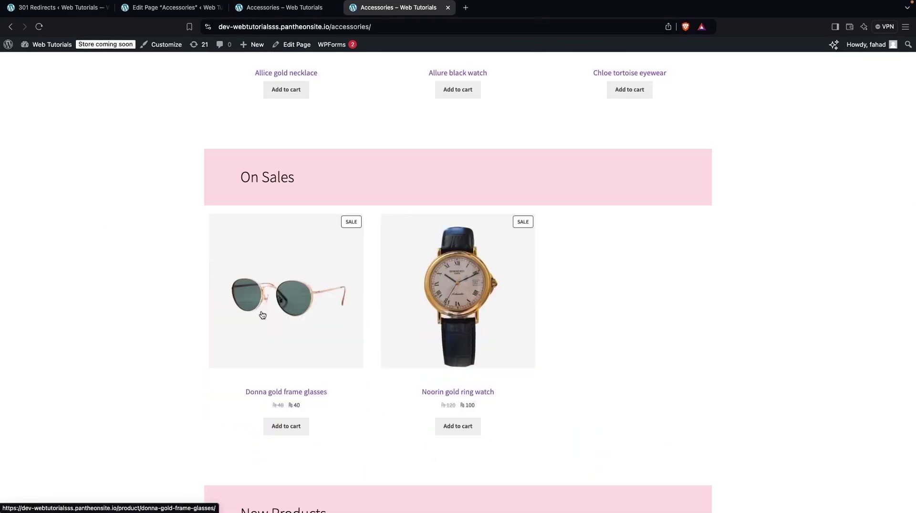
scroll(262, 315, "down", 11)
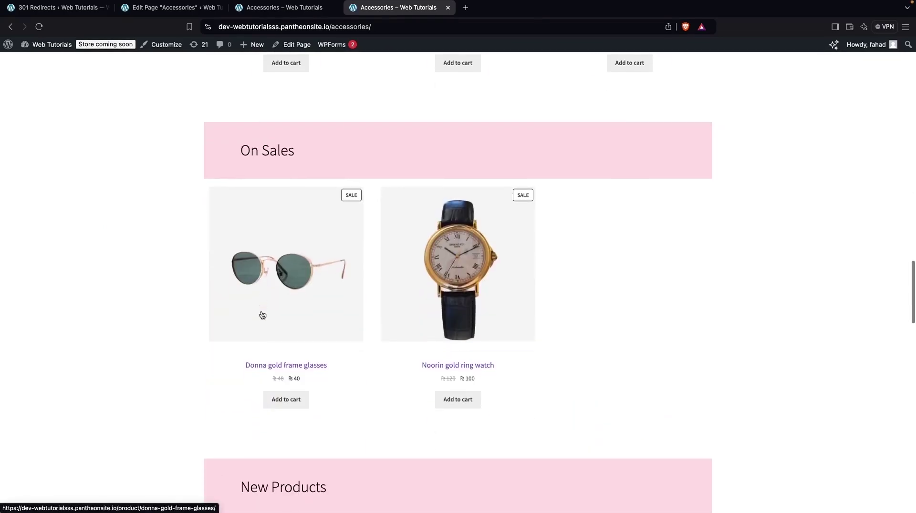
scroll(262, 315, "down", 15)
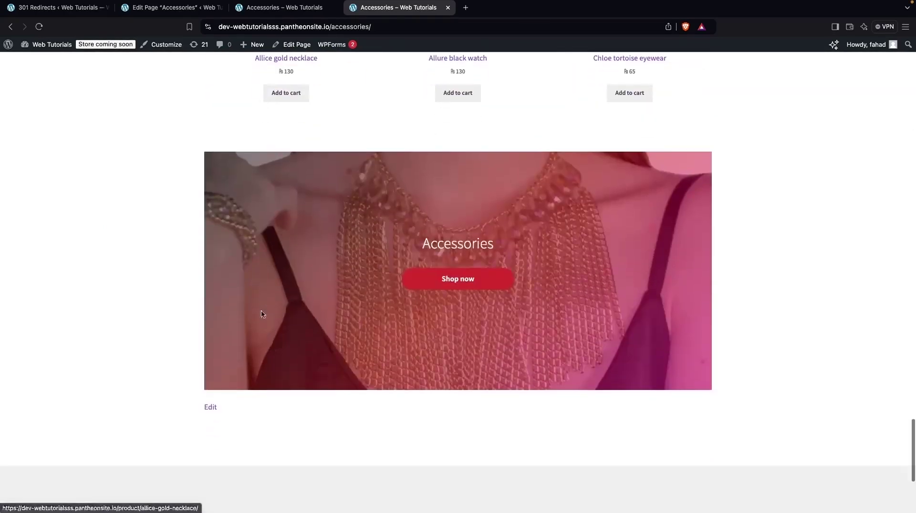
scroll(262, 315, "up", 20)
scroll(476, 376, "up", 10)
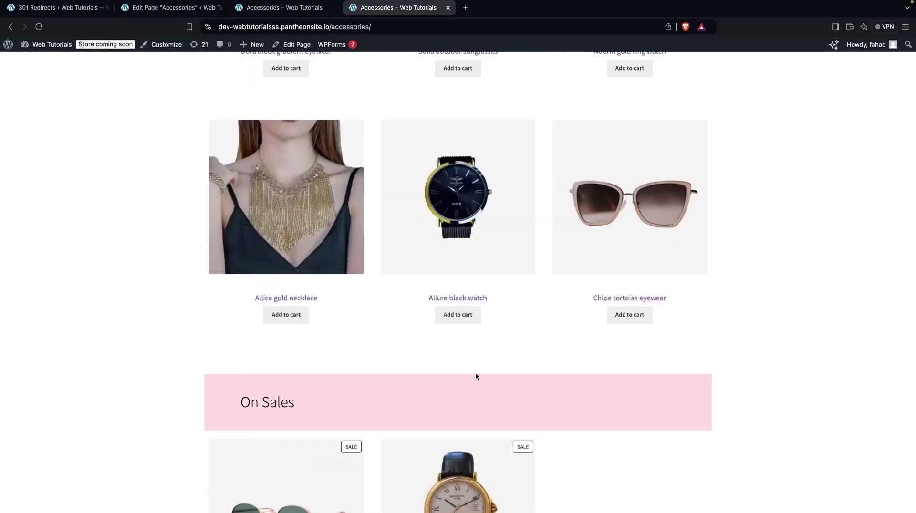